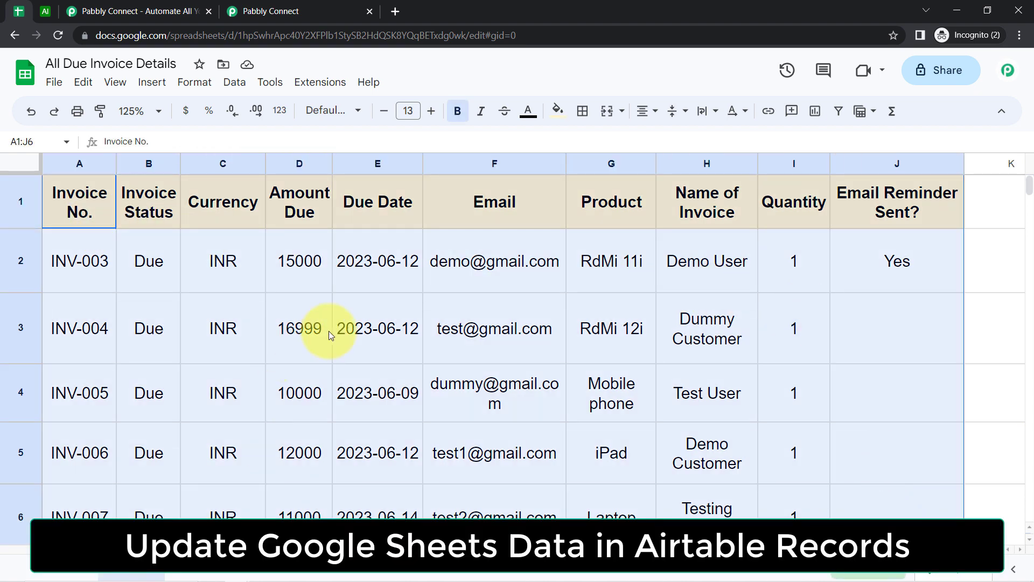
Step: Look over the Airtable invoice table and check the Email Reminder Sent? cells for all five invoices in Google Sheets
{"action": "left_click", "coordinate": [45, 10]}
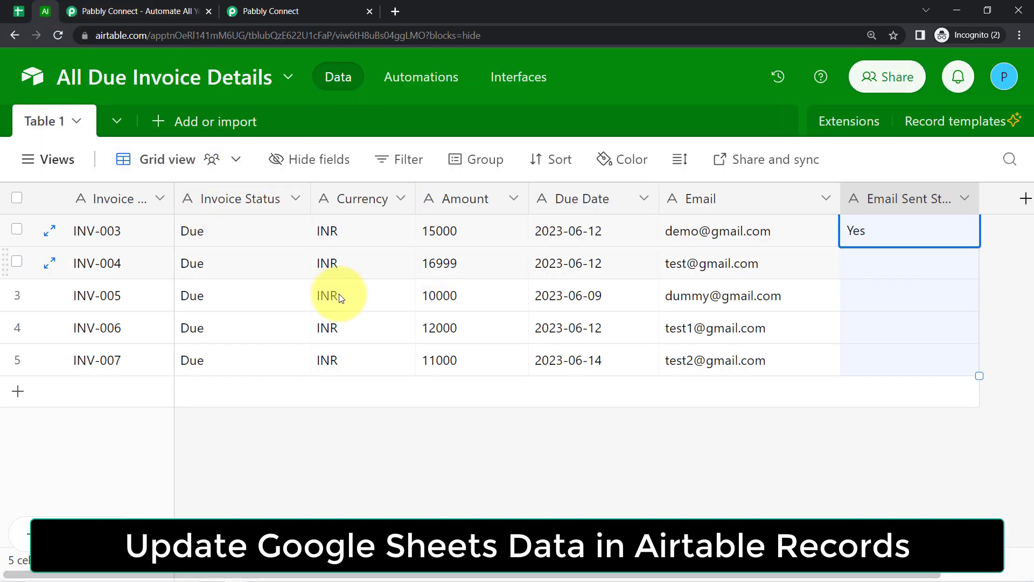
{"action": "left_click", "coordinate": [19, 10]}
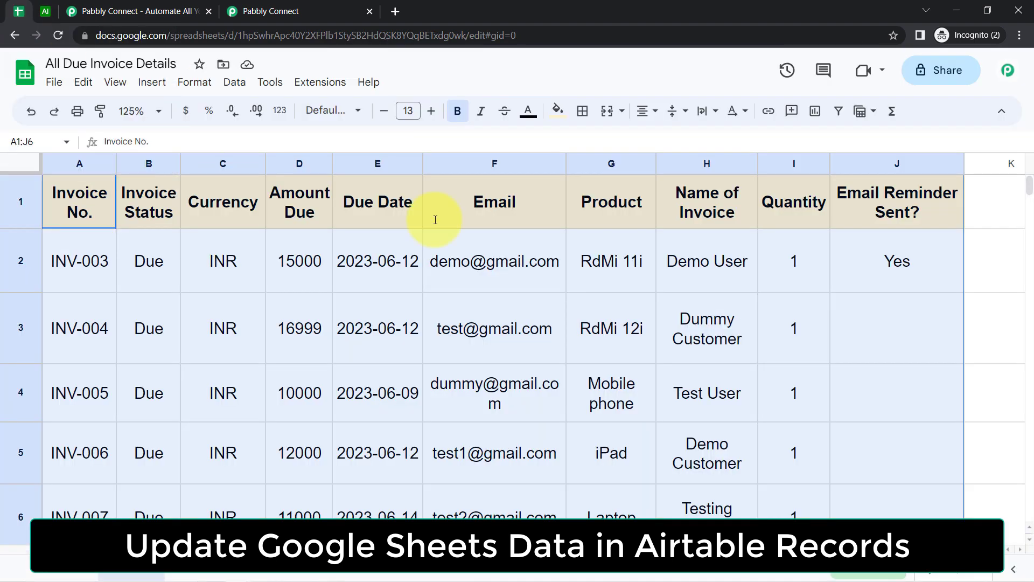
{"action": "left_click", "coordinate": [895, 261]}
{"action": "left_click", "coordinate": [875, 324]}
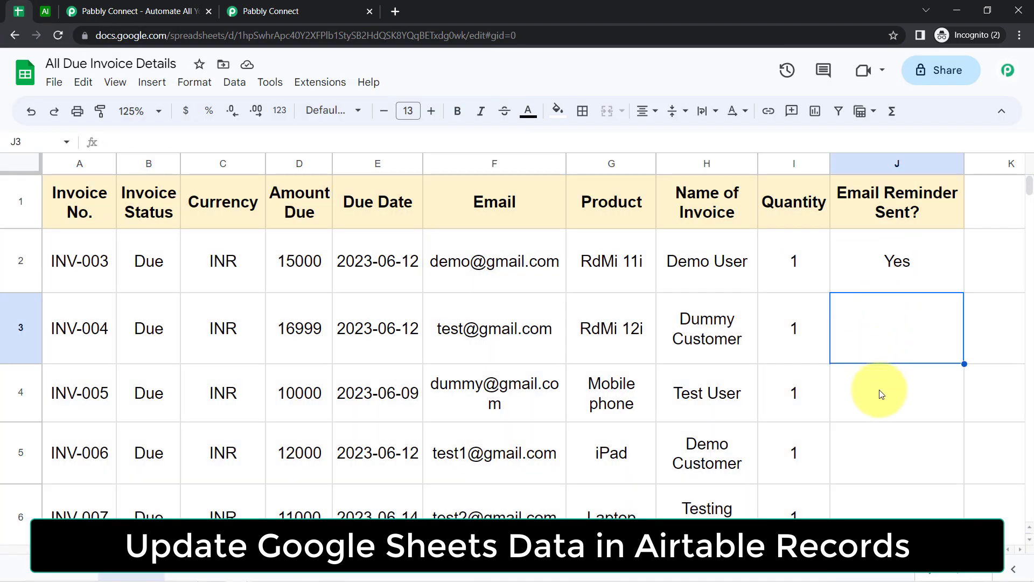
{"action": "left_click", "coordinate": [879, 389]}
{"action": "left_click", "coordinate": [871, 449]}
{"action": "left_click", "coordinate": [853, 504]}
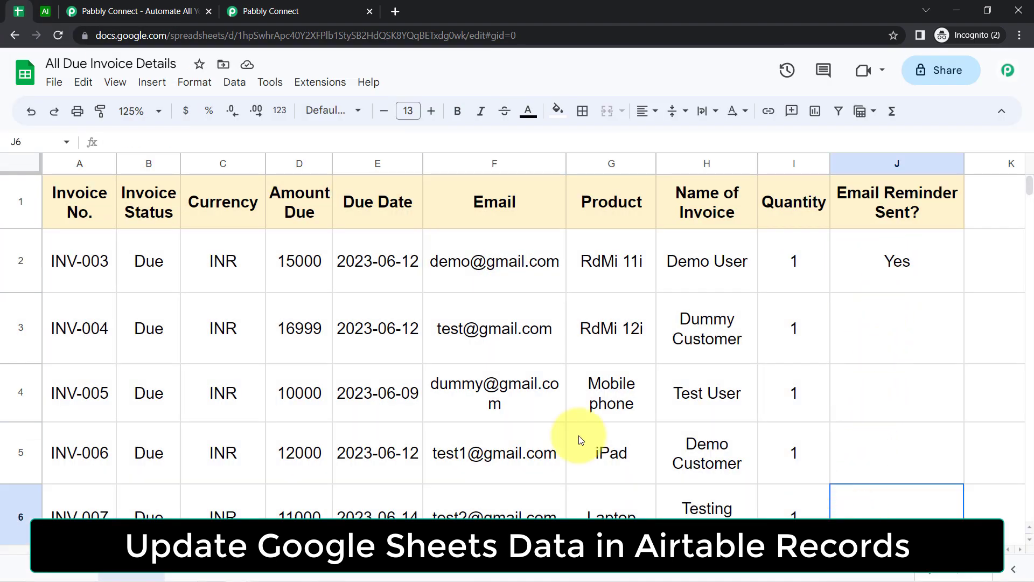
Step: Switch to Airtable, examine the email sent status of each invoice record, and compare the table with the Google Sheets data
{"action": "left_click", "coordinate": [46, 10]}
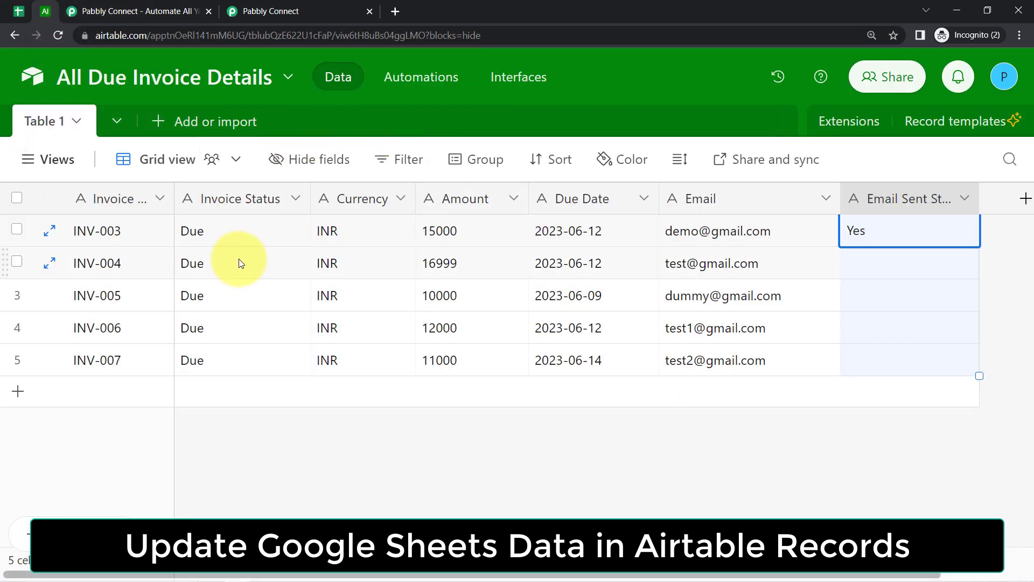
{"action": "left_click", "coordinate": [911, 326]}
{"action": "left_click", "coordinate": [871, 239]}
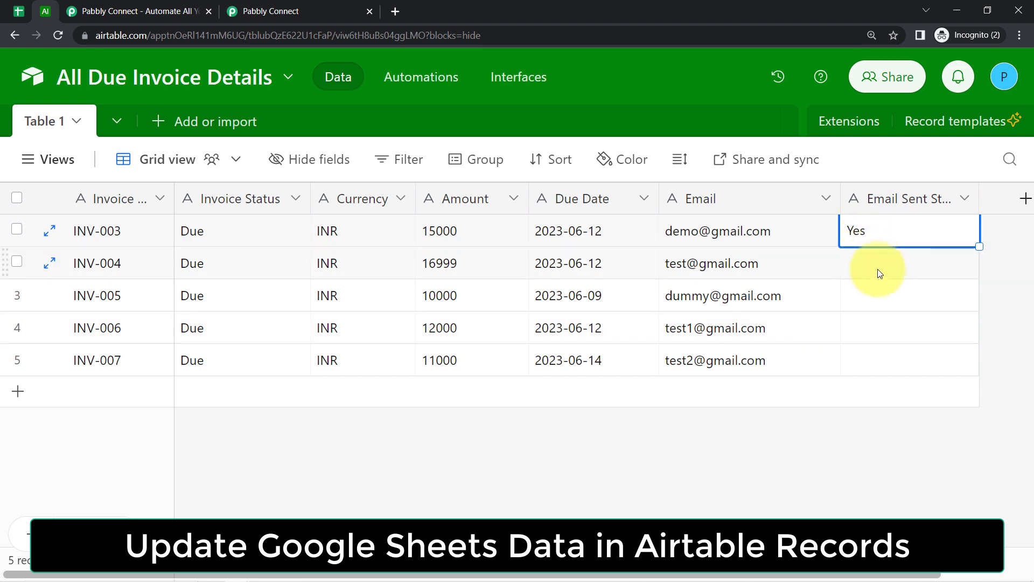
{"action": "left_click", "coordinate": [877, 270]}
{"action": "left_click", "coordinate": [874, 300]}
{"action": "left_click", "coordinate": [873, 330]}
{"action": "left_click", "coordinate": [873, 361]}
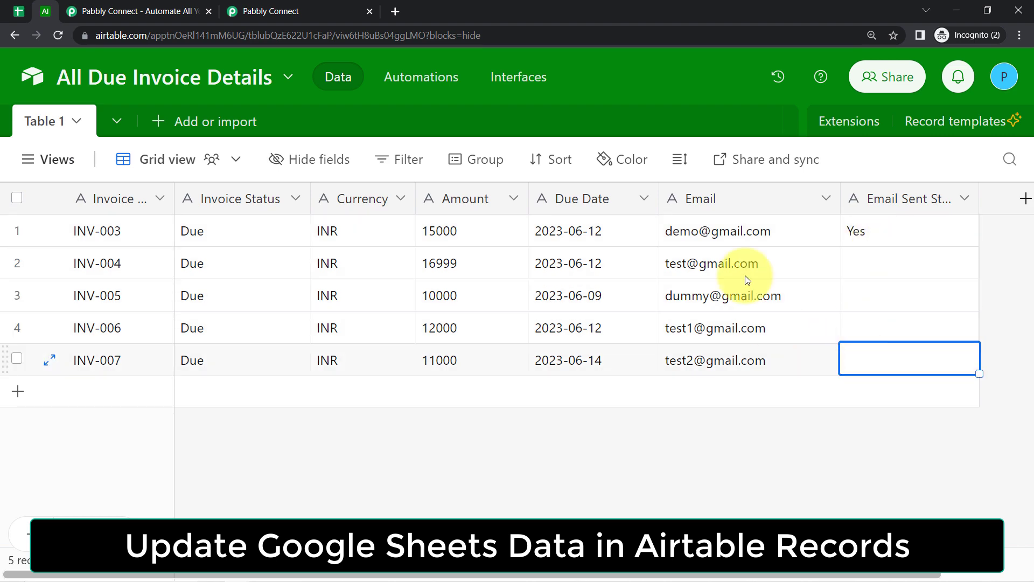
{"action": "left_click", "coordinate": [22, 11]}
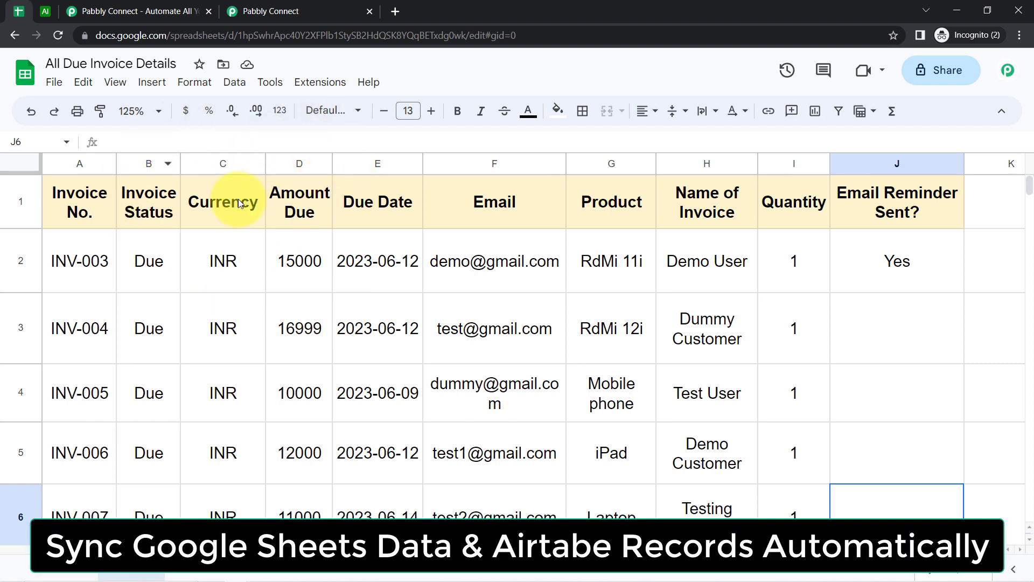
{"action": "left_click", "coordinate": [45, 11]}
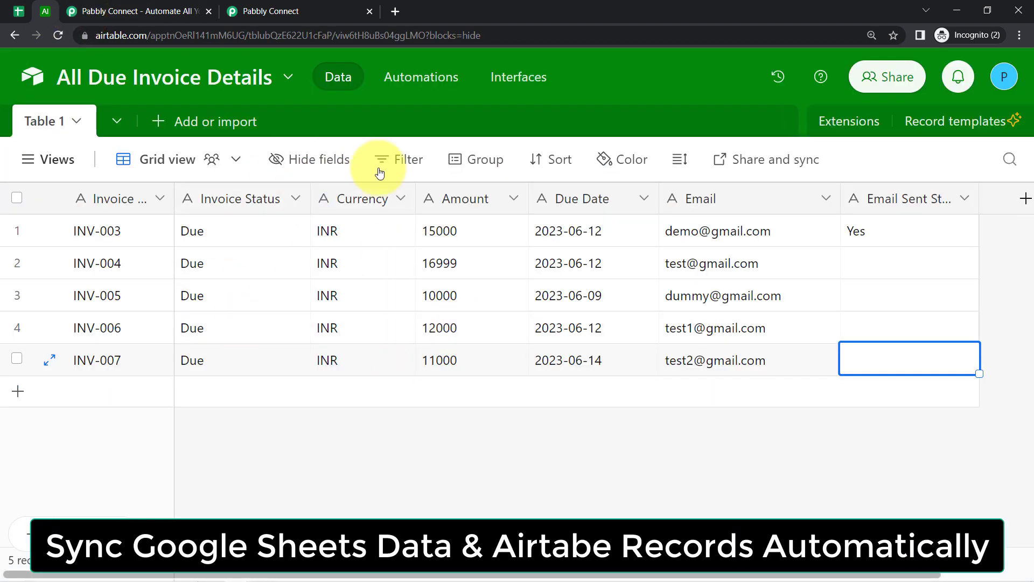
Step: Look over the Pabbly Connect website and dashboard, including the sign-up option, and revisit the invoice sheet and Airtable table
{"action": "left_click", "coordinate": [104, 6]}
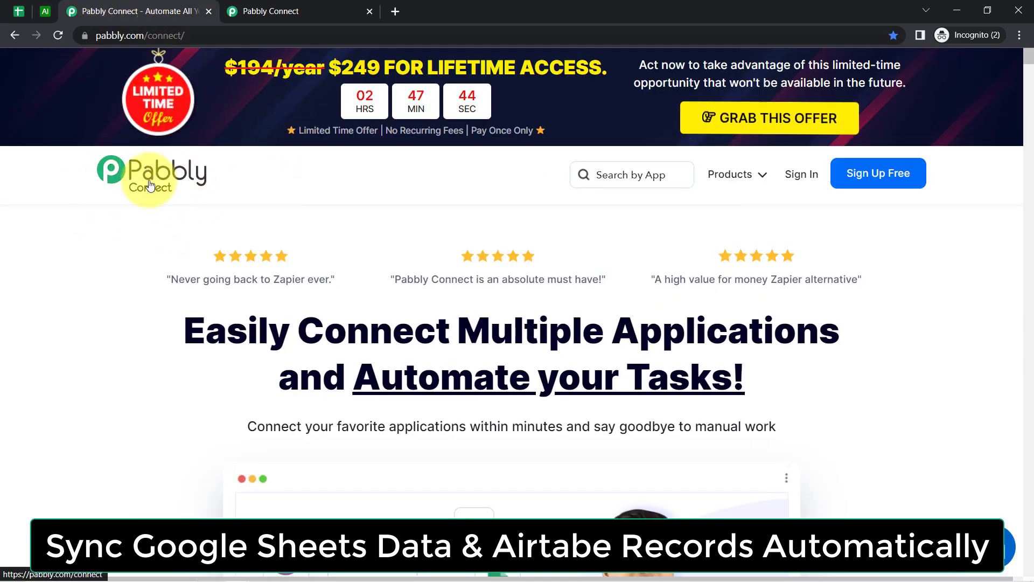
{"action": "left_click", "coordinate": [264, 7]}
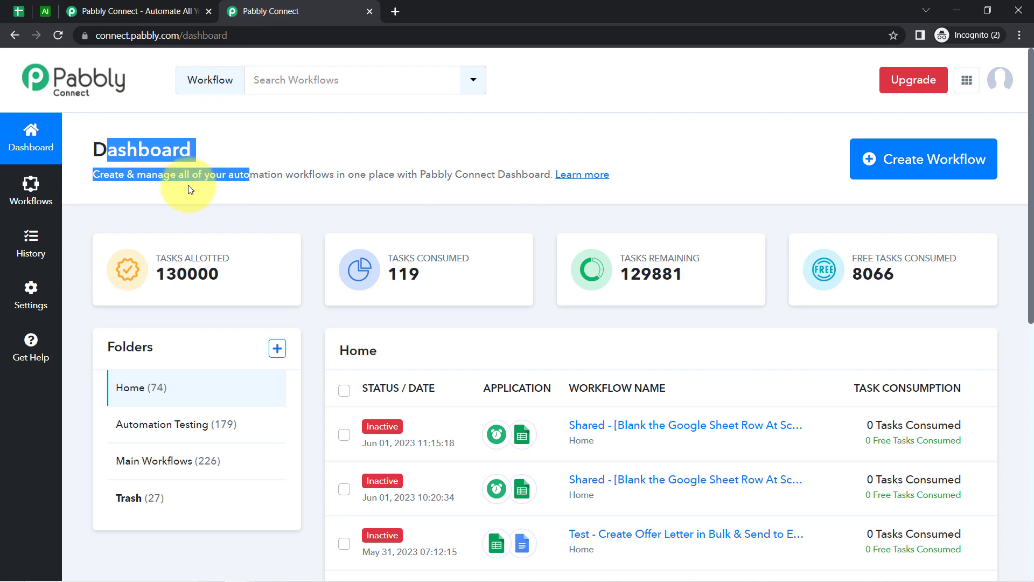
{"action": "left_click", "coordinate": [114, 158]}
{"action": "left_click_drag", "start_coordinate": [92, 156], "coordinate": [473, 173]}
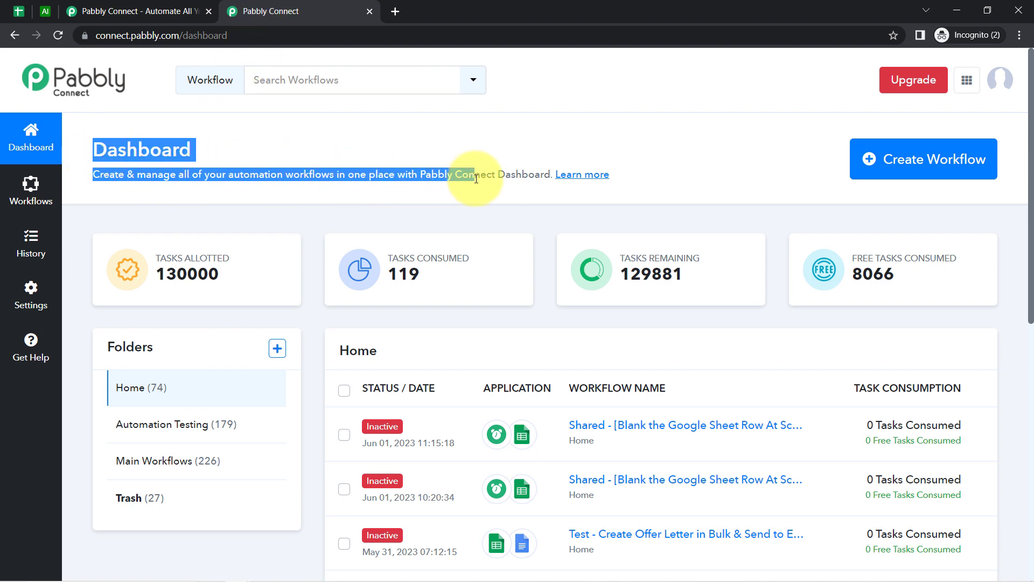
{"action": "left_click", "coordinate": [176, 5]}
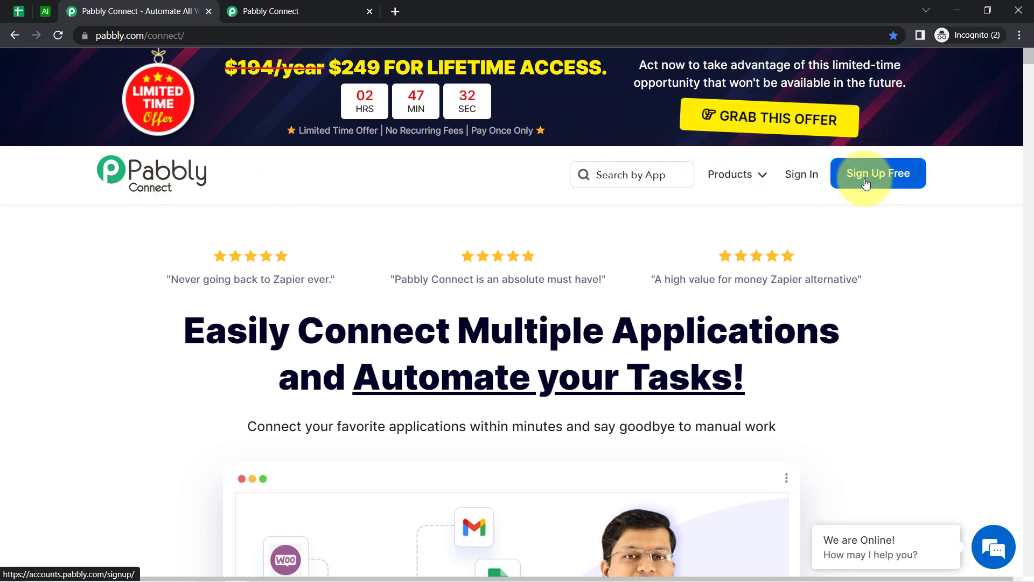
{"action": "left_click", "coordinate": [19, 10]}
{"action": "left_click", "coordinate": [44, 11]}
{"action": "left_click", "coordinate": [19, 11]}
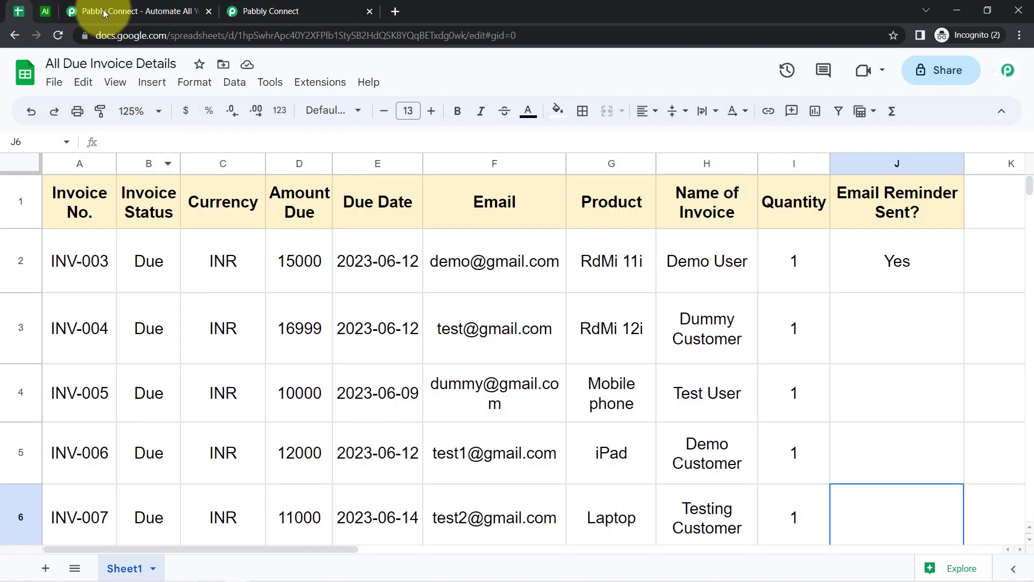
Step: Switch to the Pabbly Connect dashboard and create a workflow named "Update Record in Airtable from Google Sheets"
{"action": "left_click", "coordinate": [282, 8]}
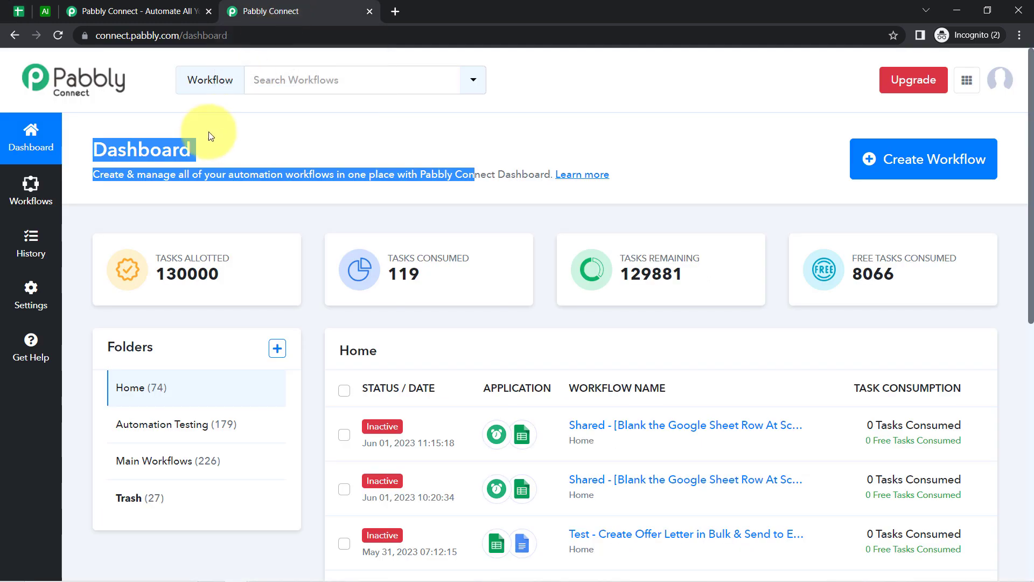
{"action": "left_click", "coordinate": [127, 143]}
{"action": "double_click", "coordinate": [111, 158]}
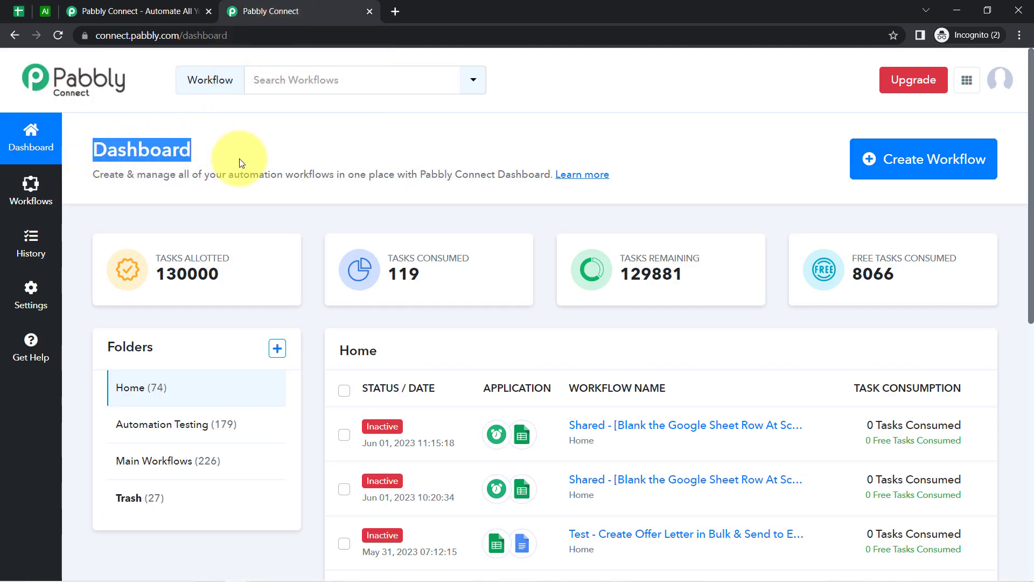
{"action": "left_click", "coordinate": [894, 158]}
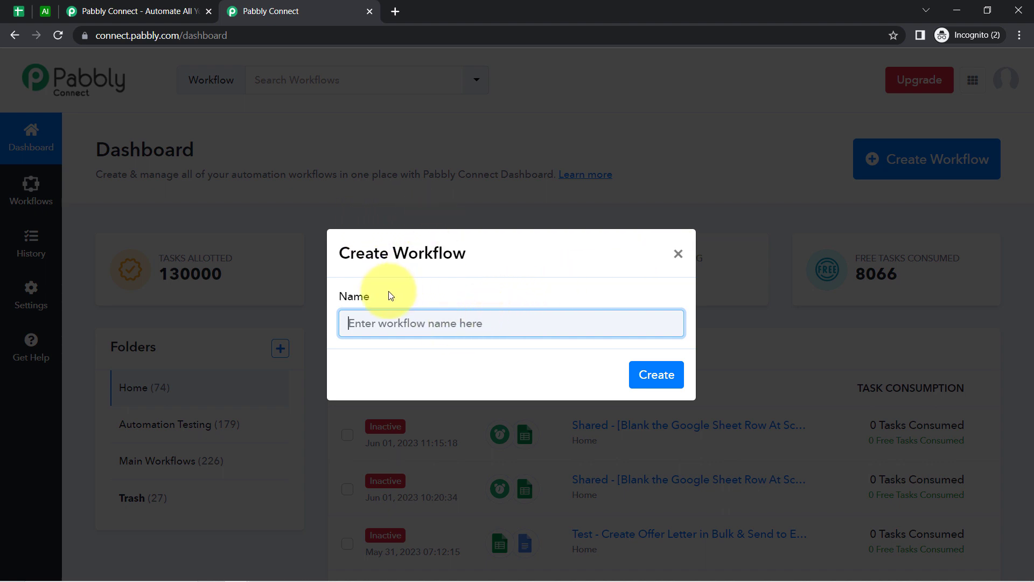
{"action": "type", "text": "Update Record in Airtable from Google Sheets"}
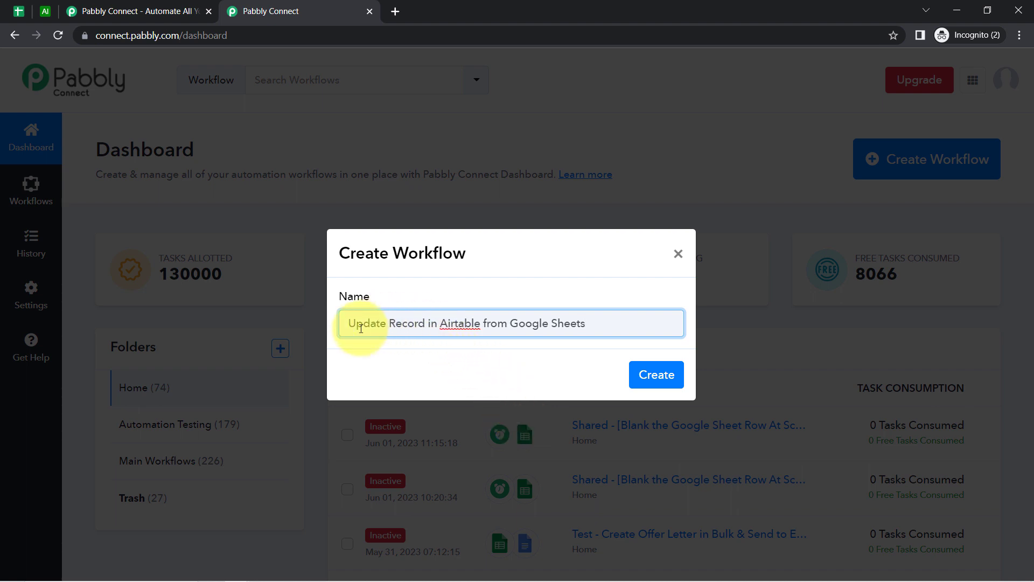
{"action": "left_click_drag", "start_coordinate": [361, 328], "coordinate": [431, 327]}
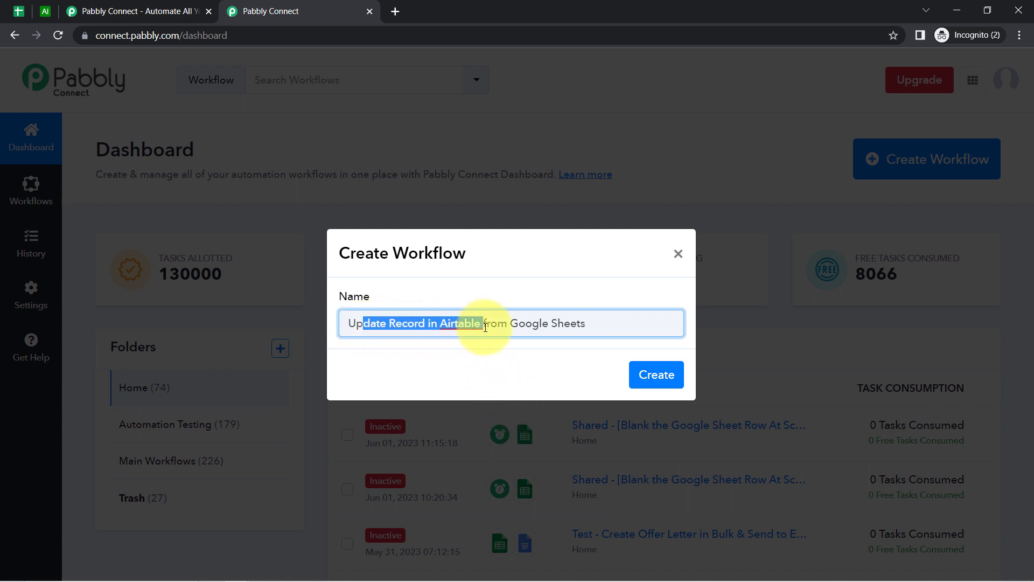
{"action": "left_click_drag", "start_coordinate": [497, 324], "coordinate": [557, 322]}
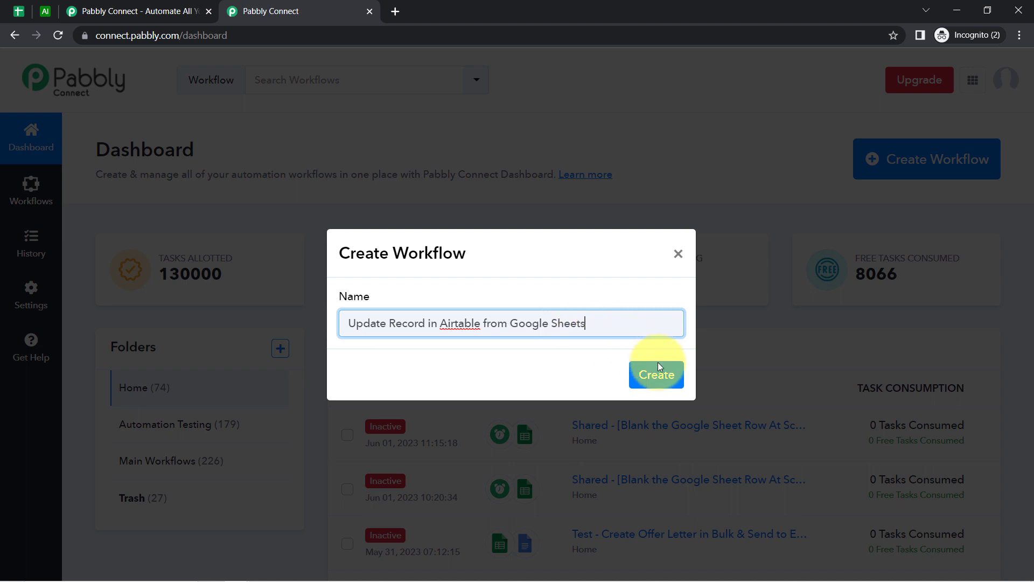
{"action": "left_click", "coordinate": [658, 375]}
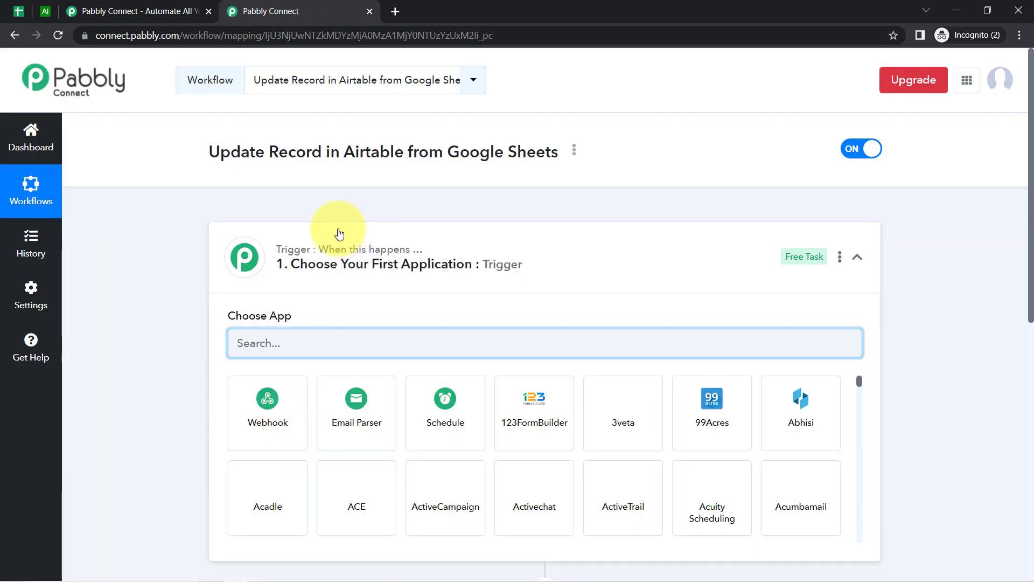
Step: Set Google Sheets as the trigger application of the workflow
{"action": "left_click", "coordinate": [324, 250]}
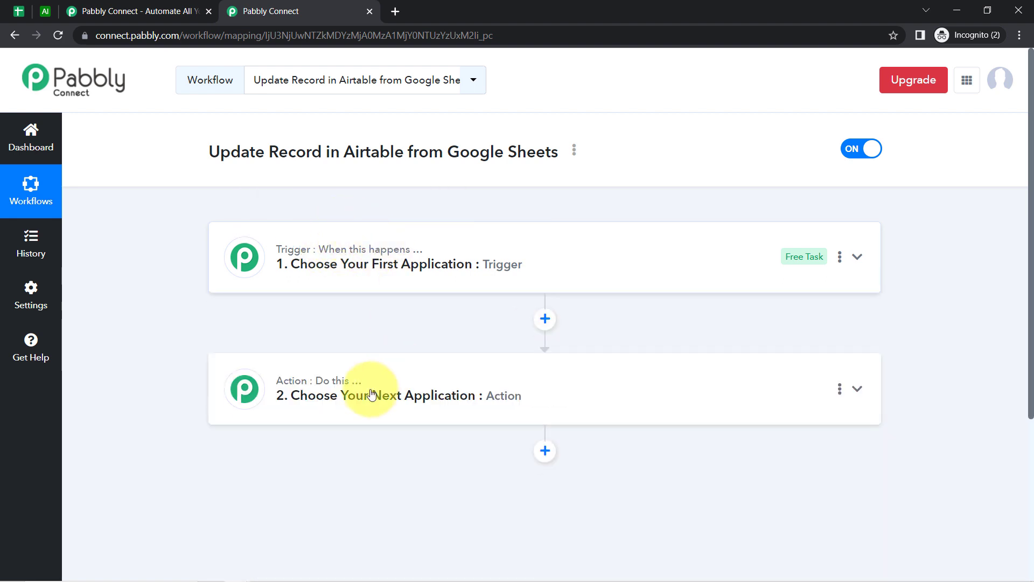
{"action": "mouse_move", "coordinate": [300, 380]}
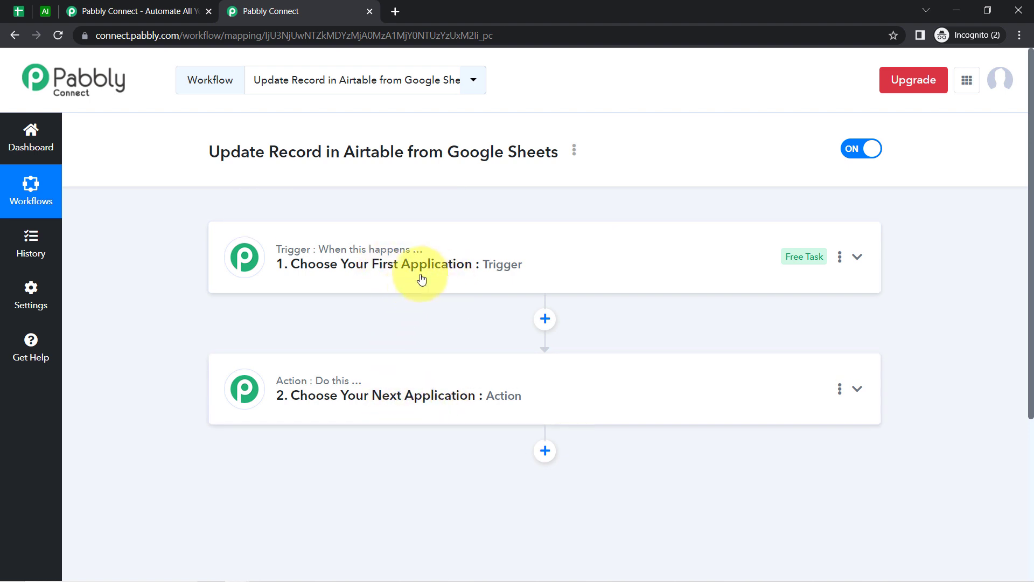
{"action": "left_click", "coordinate": [397, 264]}
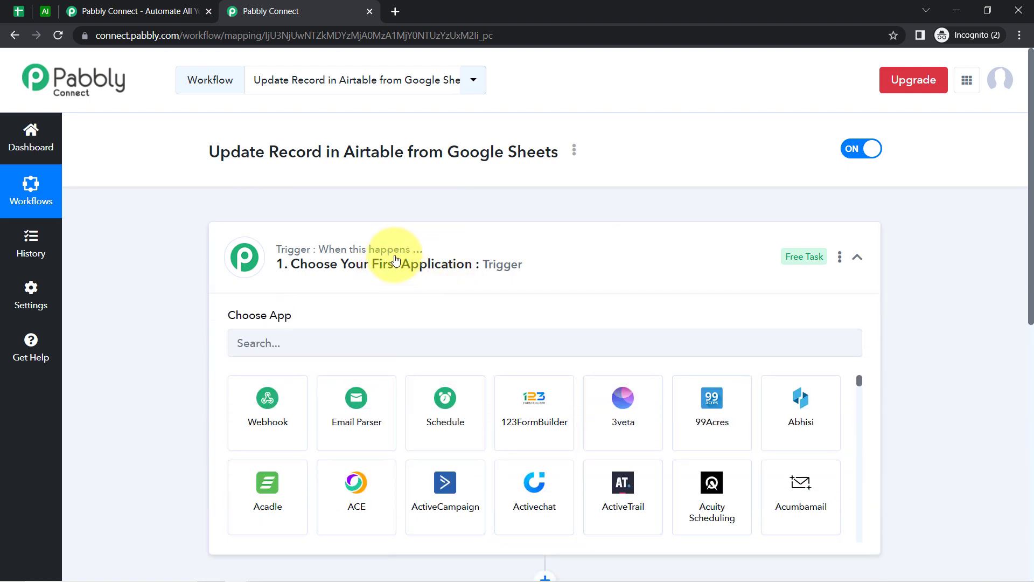
{"action": "left_click_drag", "start_coordinate": [221, 151], "coordinate": [520, 151]}
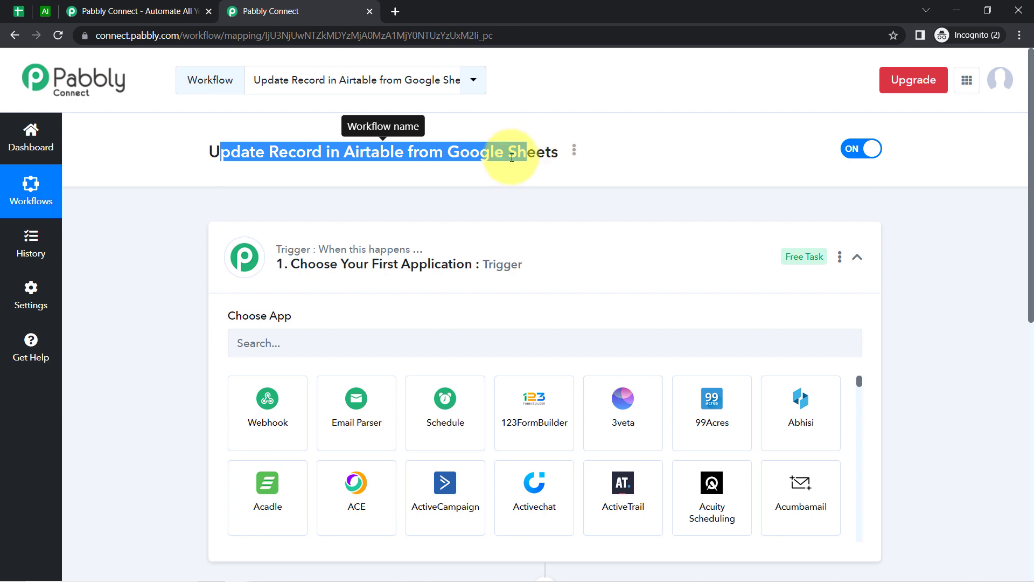
{"action": "left_click", "coordinate": [284, 343]}
{"action": "type", "text": "g"}
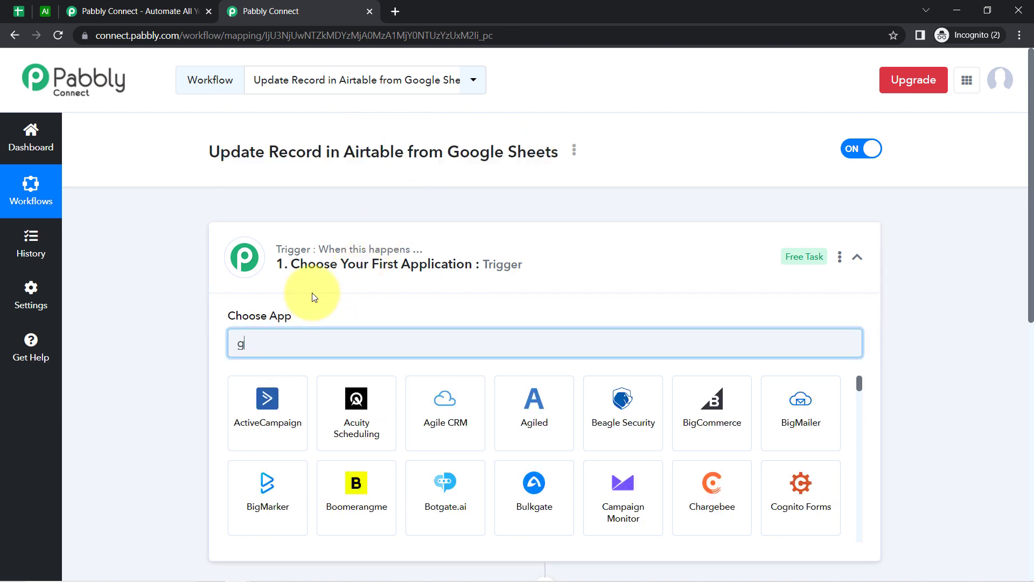
{"action": "type", "text": "oogle she"}
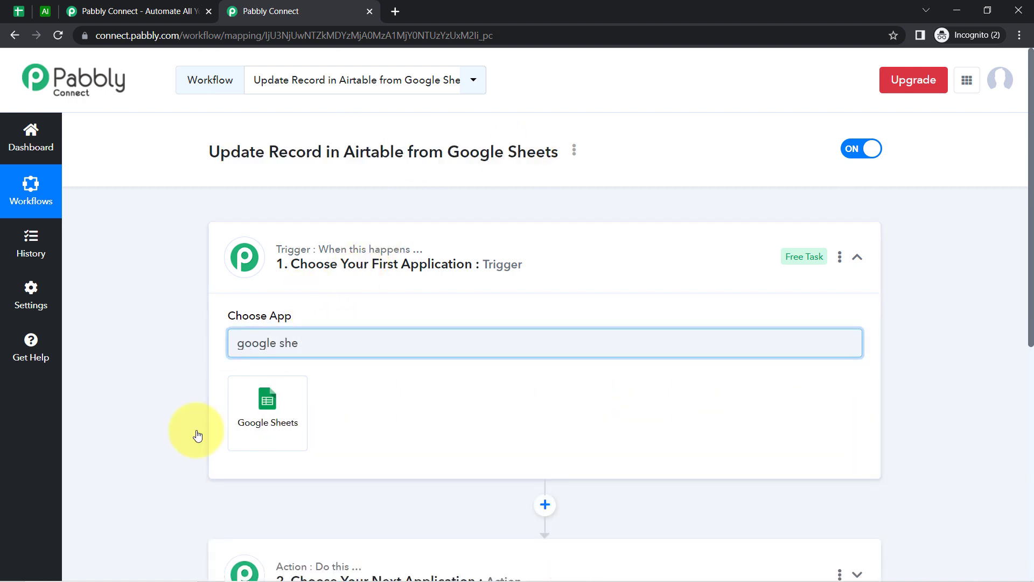
{"action": "left_click", "coordinate": [247, 416]}
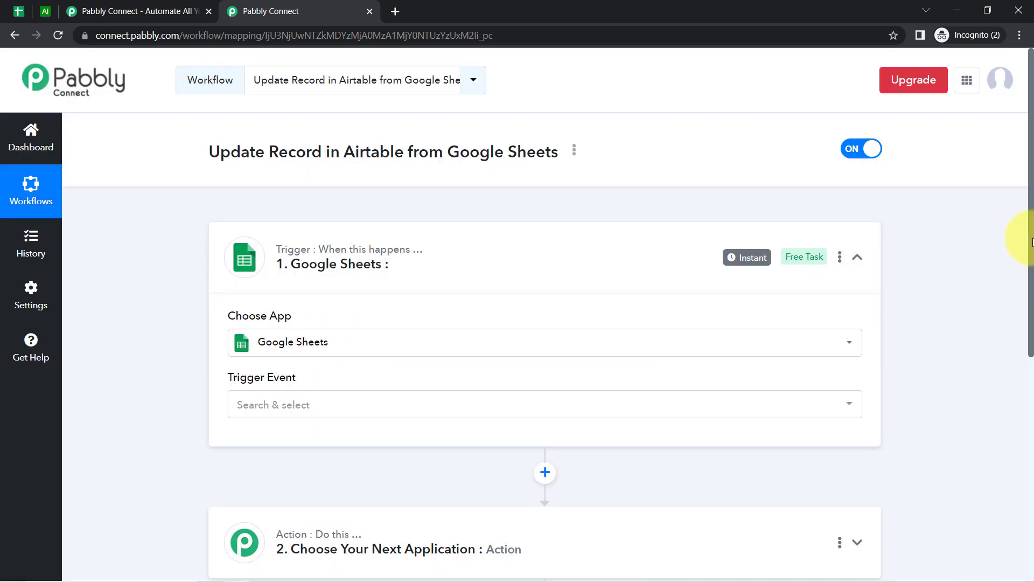
Step: Set Airtable as the application for the workflow's action step
{"action": "left_click_drag", "start_coordinate": [1029, 238], "coordinate": [794, 371]}
{"action": "left_click", "coordinate": [315, 259]}
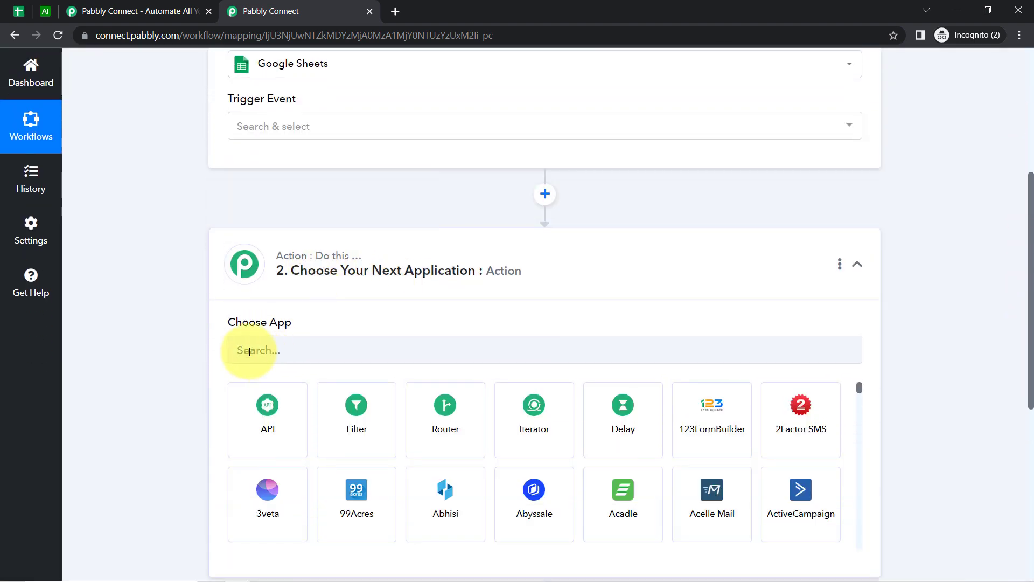
{"action": "left_click", "coordinate": [238, 350]}
{"action": "type", "text": "airt"}
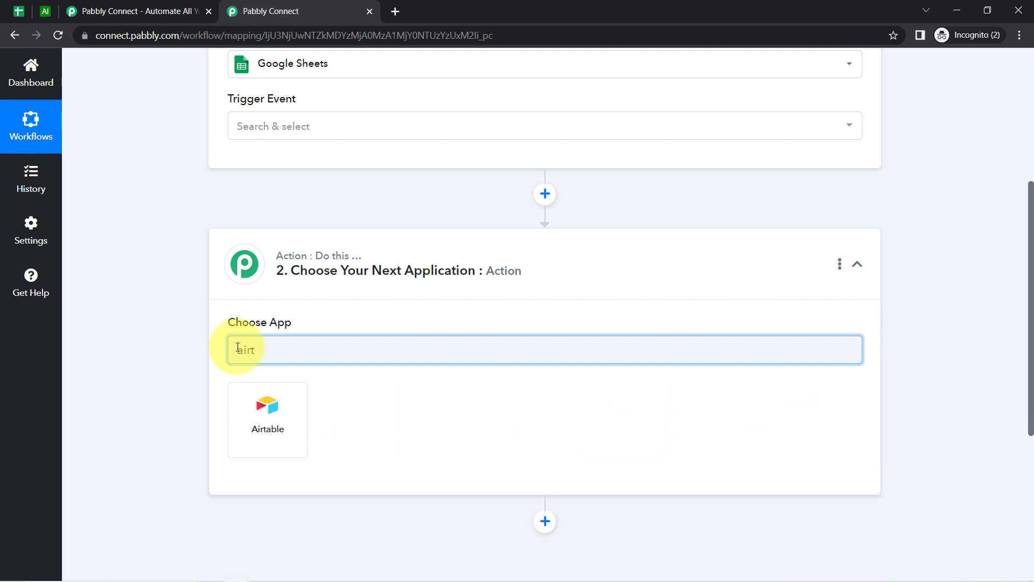
{"action": "left_click", "coordinate": [258, 404]}
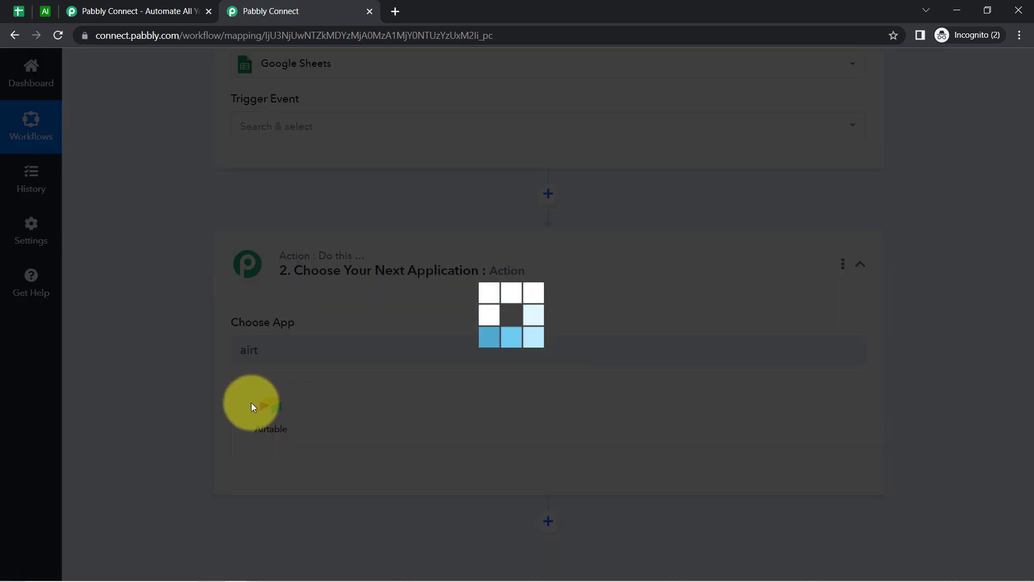
Step: Review the workflow's trigger and action applications, and switch to the All Due Invoice Details spreadsheet in Google Sheets
{"action": "scroll", "coordinate": [242, 302], "scroll_direction": "up", "scroll_amount": 4}
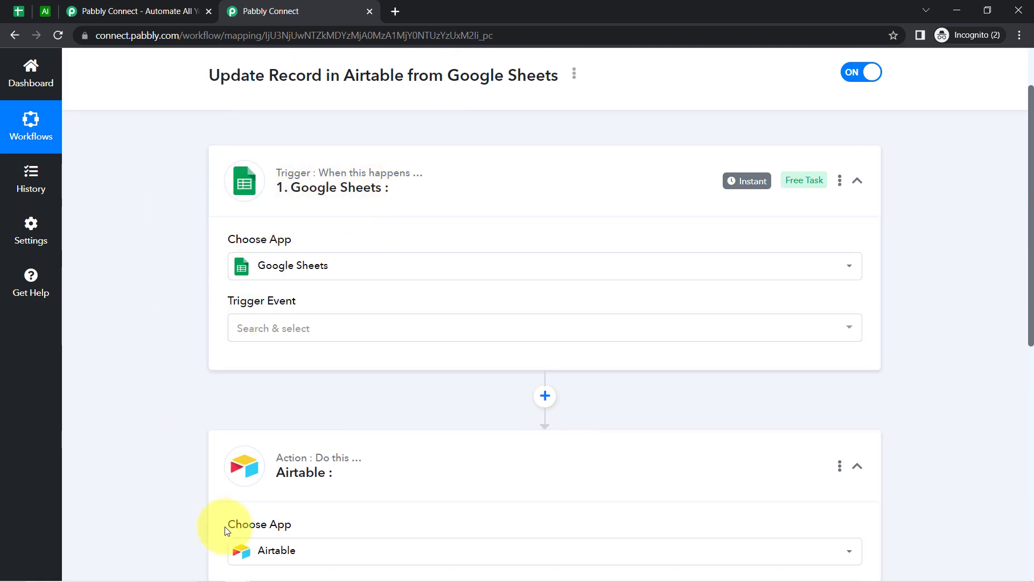
{"action": "scroll", "coordinate": [81, 121], "scroll_direction": "up", "scroll_amount": 2}
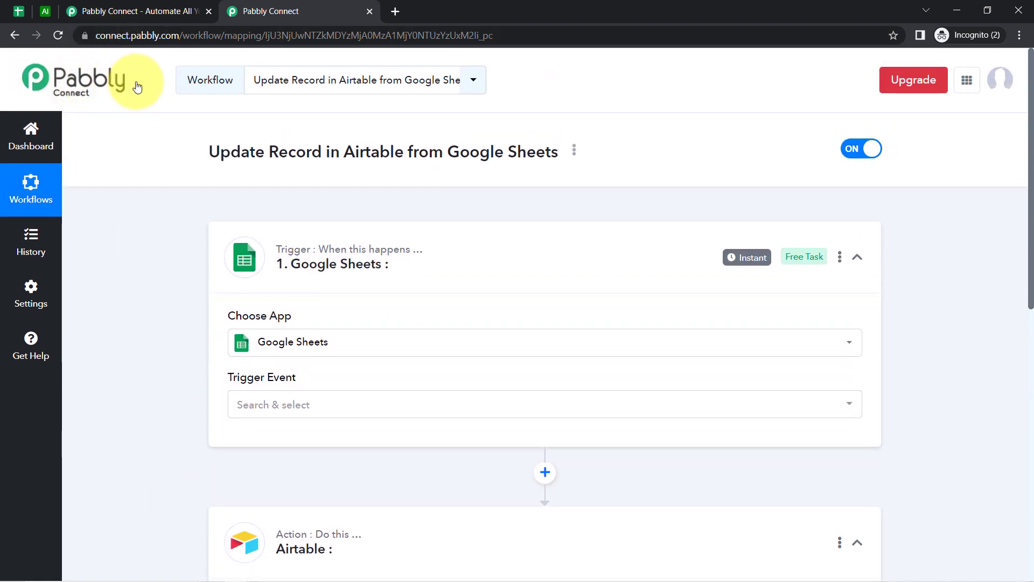
{"action": "scroll", "coordinate": [115, 281], "scroll_direction": "down", "scroll_amount": 3}
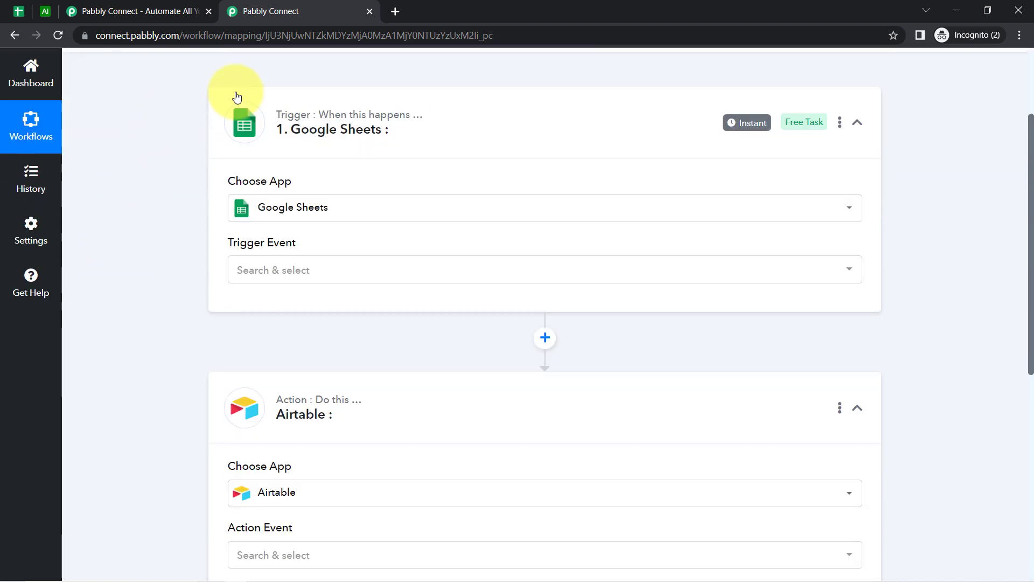
{"action": "left_click", "coordinate": [19, 11]}
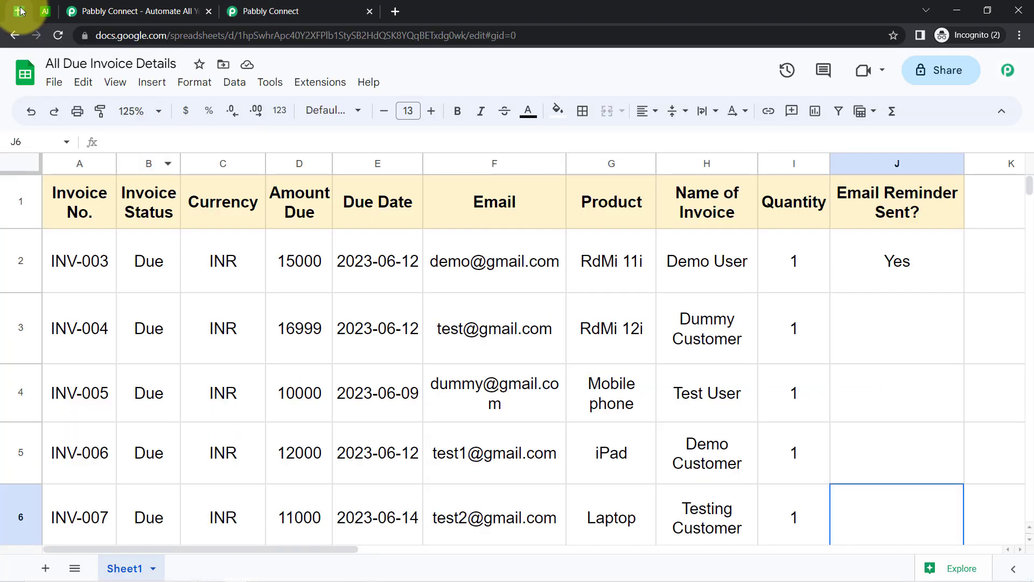
Step: Switch to the Pabbly Connect workflow, closing the spare Pabbly page, and set its trigger event to New or Updated Spreadsheet Row
{"action": "left_click", "coordinate": [324, 7]}
{"action": "left_click", "coordinate": [208, 10]}
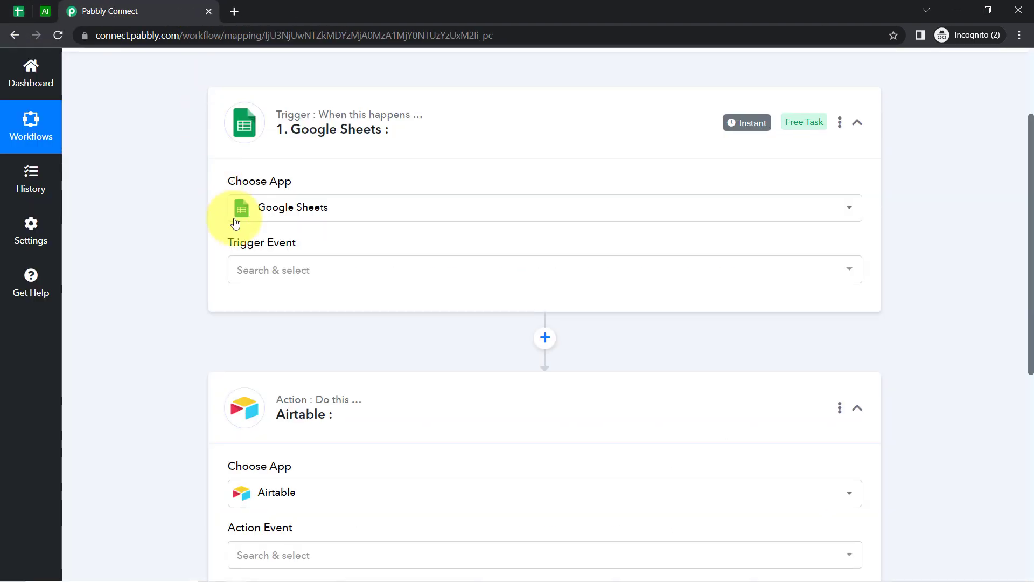
{"action": "left_click", "coordinate": [248, 271]}
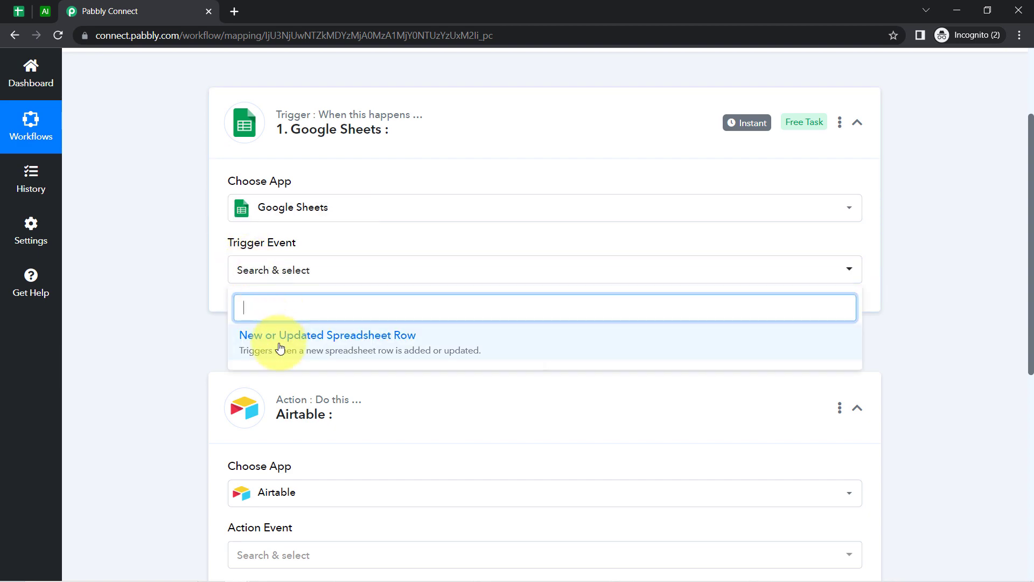
{"action": "left_click", "coordinate": [338, 352]}
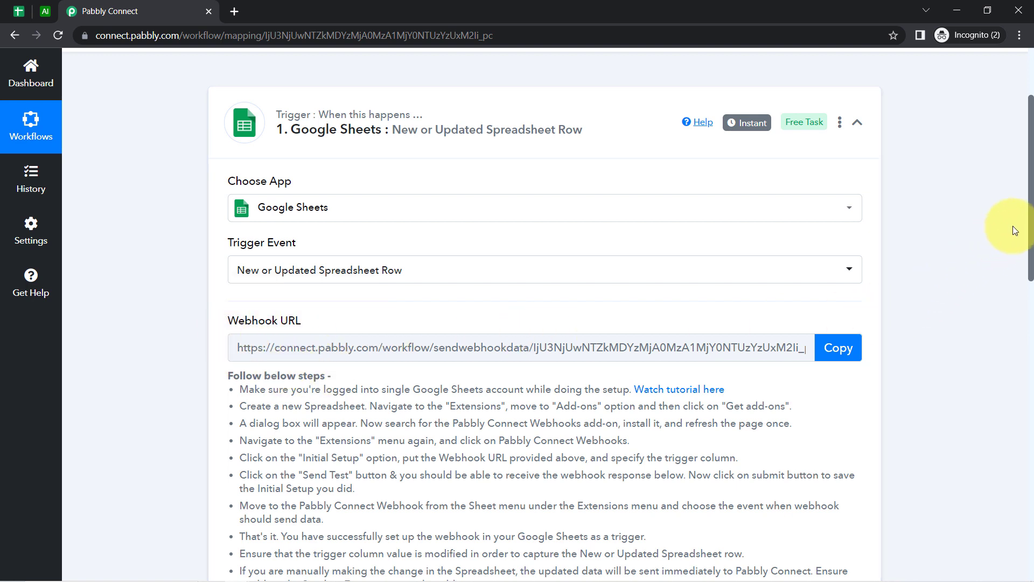
Step: Review the Google Sheets webhook setup instructions and copy the trigger's webhook URL
{"action": "left_click_drag", "start_coordinate": [1031, 227], "coordinate": [1030, 279]}
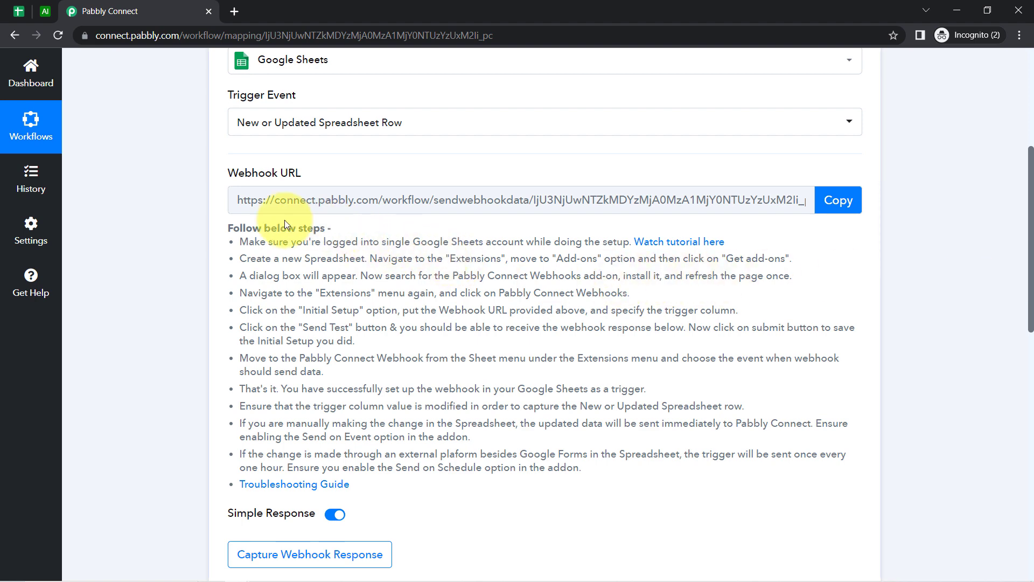
{"action": "left_click_drag", "start_coordinate": [240, 228], "coordinate": [540, 459]}
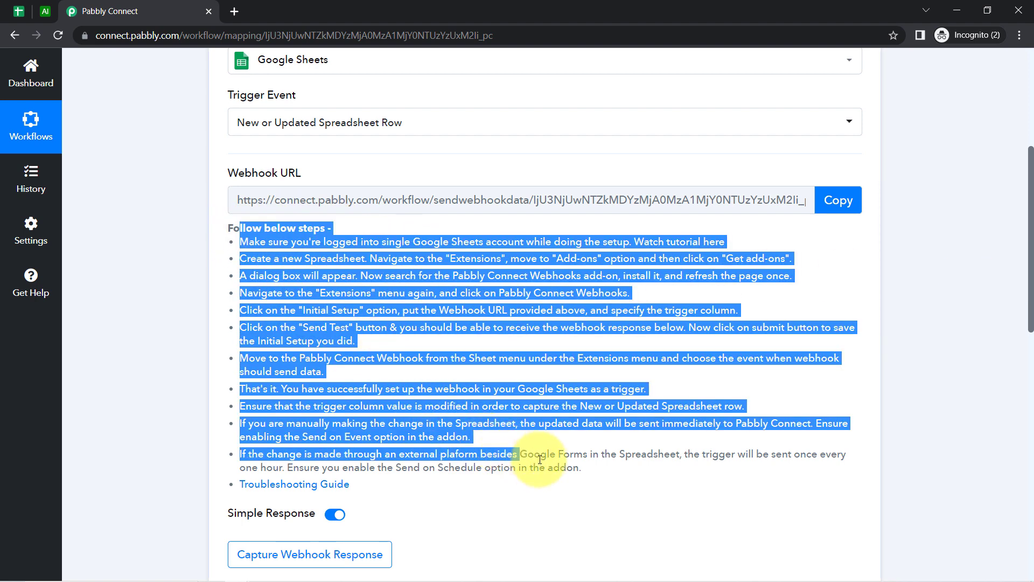
{"action": "left_click", "coordinate": [468, 397]}
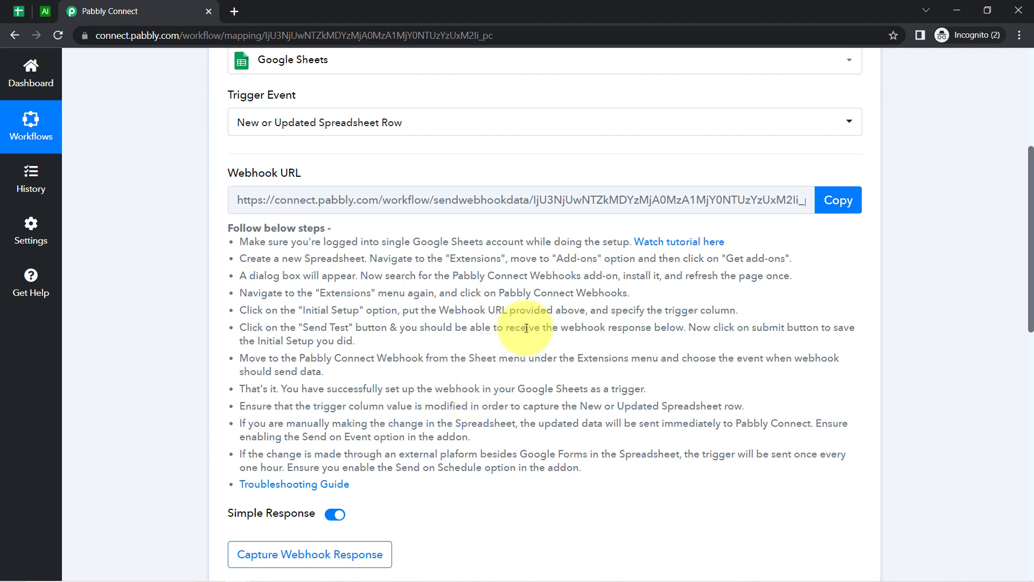
{"action": "left_click", "coordinate": [830, 207]}
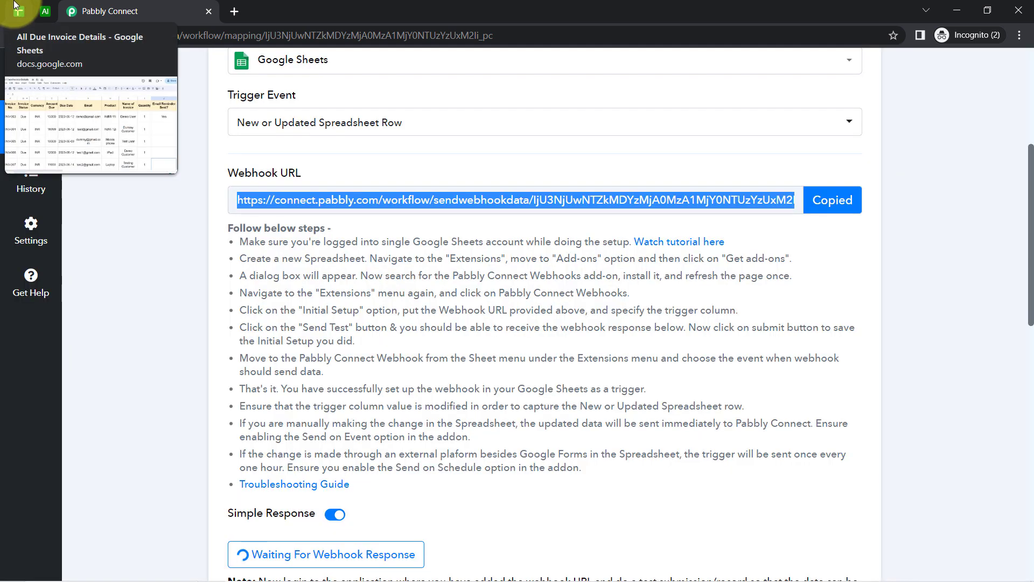
Step: Switch to the All Due Invoice Details spreadsheet and look up the Pabbly Connect Webhooks add-on in the Google Workspace Marketplace
{"action": "left_click", "coordinate": [15, 5]}
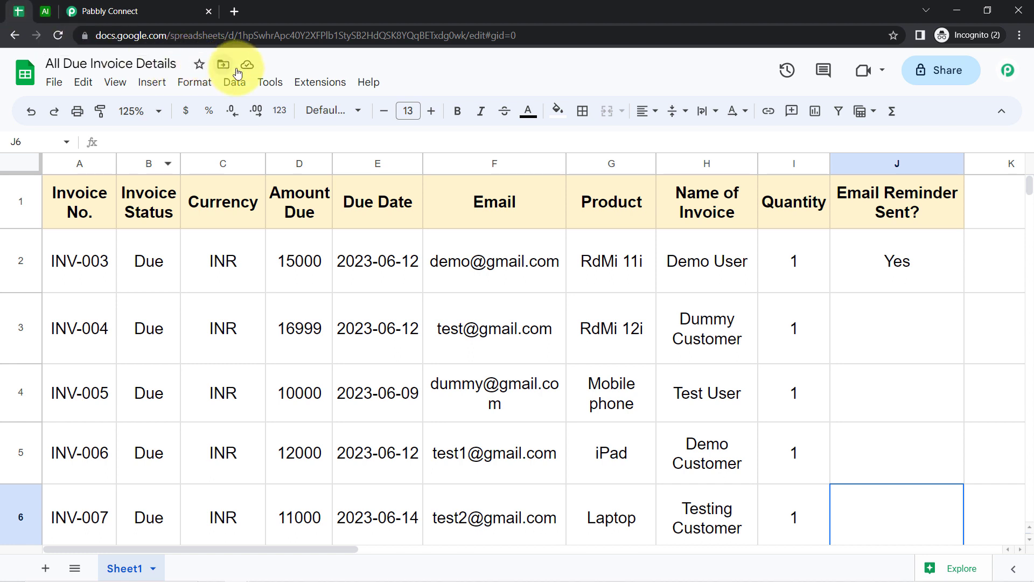
{"action": "left_click", "coordinate": [322, 83]}
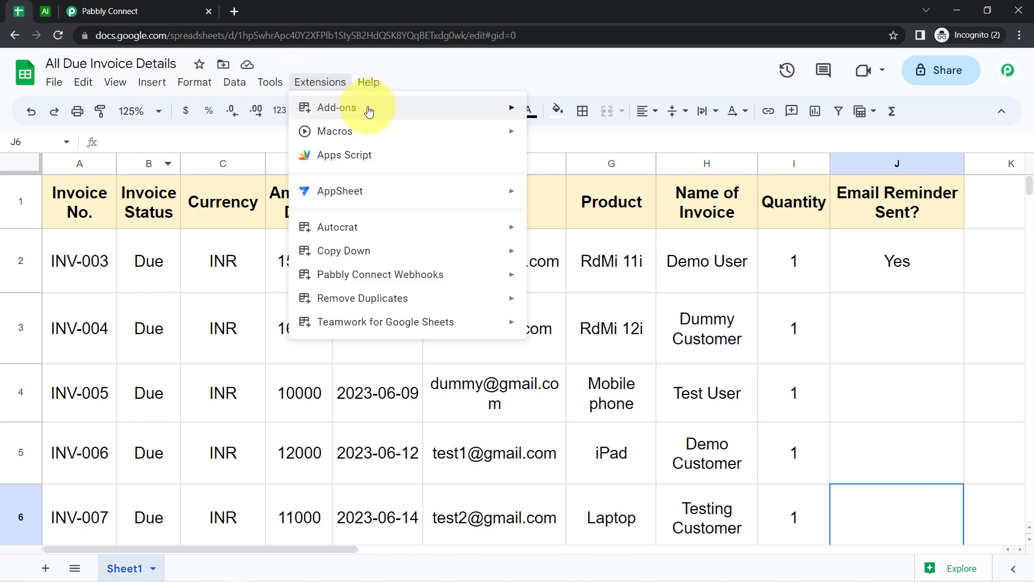
{"action": "mouse_move", "coordinate": [370, 108]}
{"action": "left_click", "coordinate": [552, 112]}
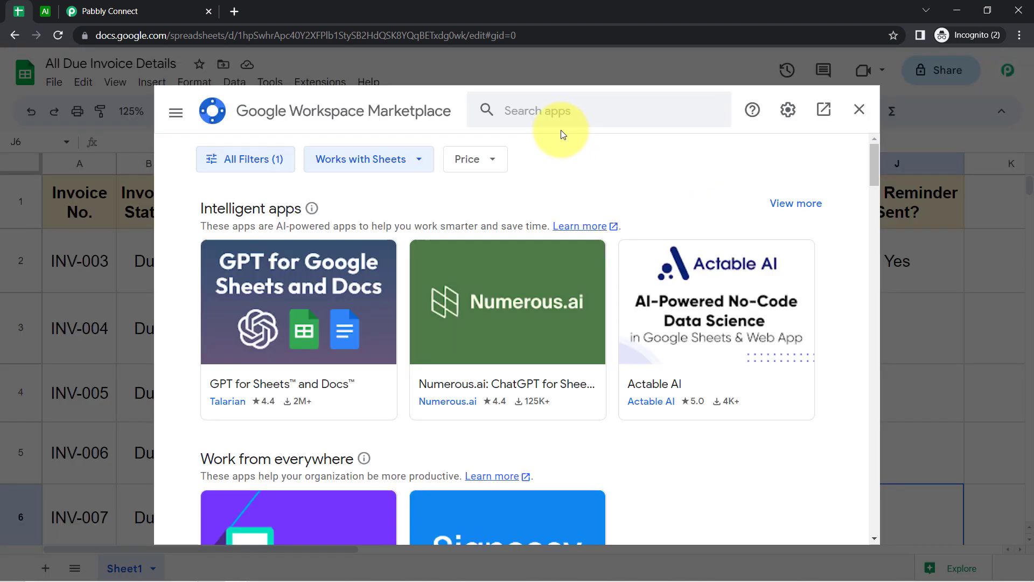
{"action": "left_click", "coordinate": [520, 111]}
{"action": "type", "text": "pabbly"}
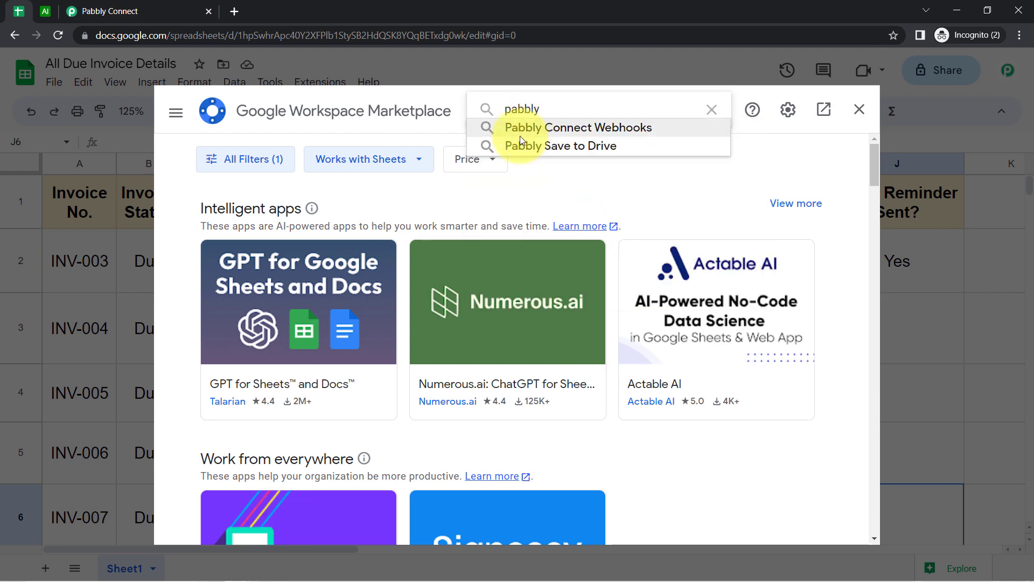
{"action": "left_click", "coordinate": [520, 135]}
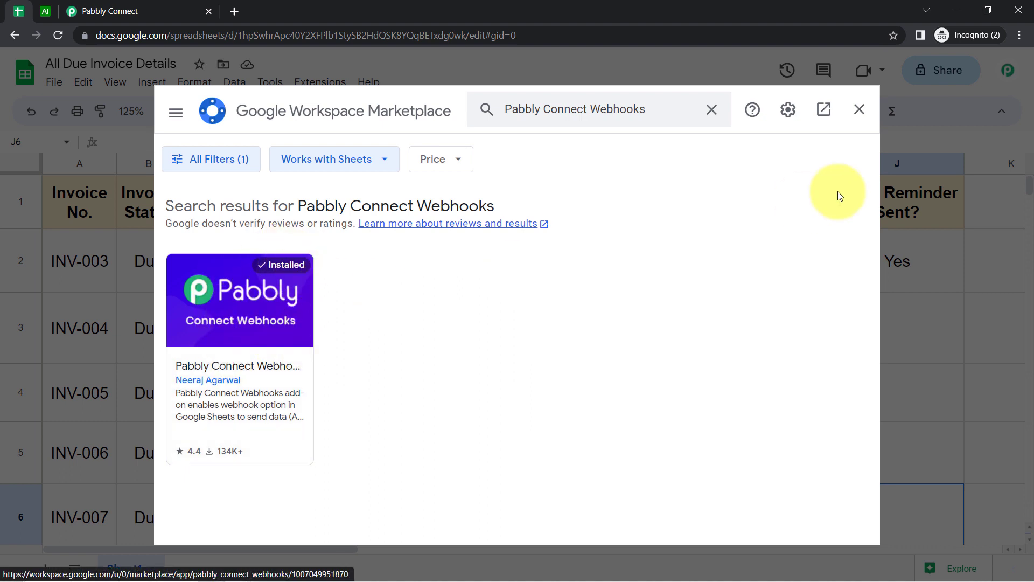
{"action": "left_click", "coordinate": [860, 111]}
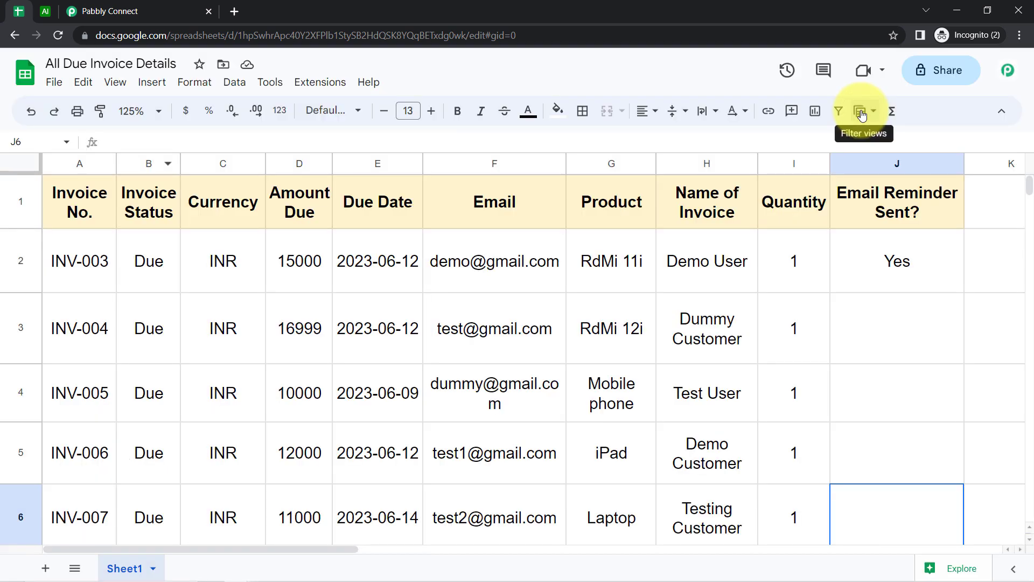
{"action": "left_click", "coordinate": [426, 317]}
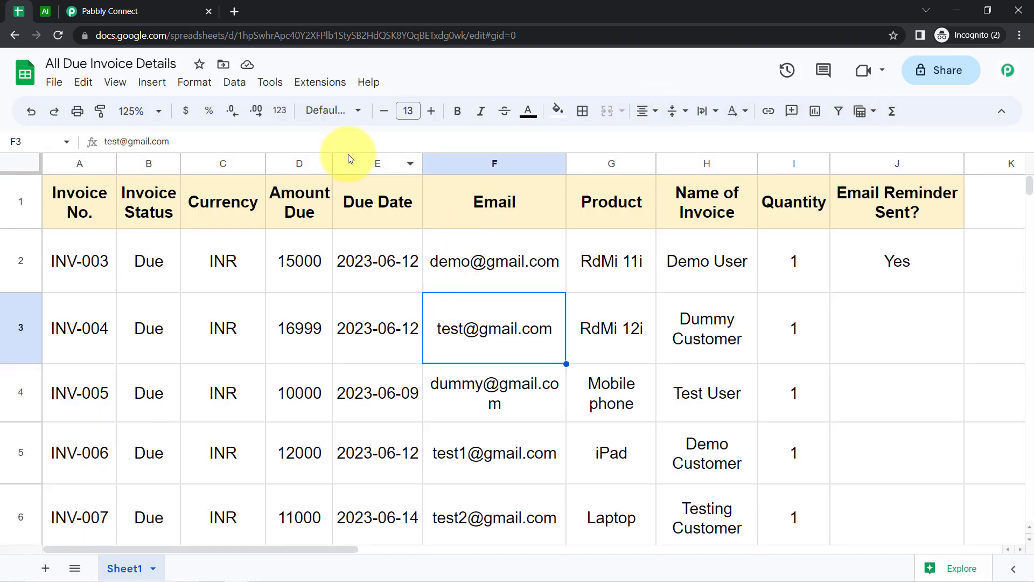
Step: Open the Pabbly Connect Webhooks initial setup for Sheet1, clear its saved values and enter the copied webhook URL
{"action": "left_click", "coordinate": [313, 83]}
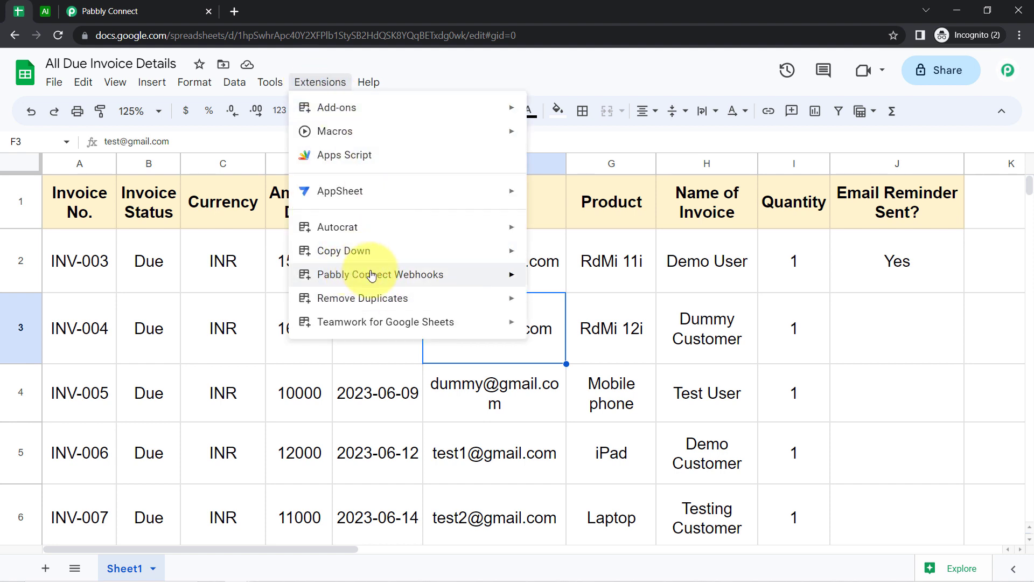
{"action": "mouse_move", "coordinate": [422, 280]}
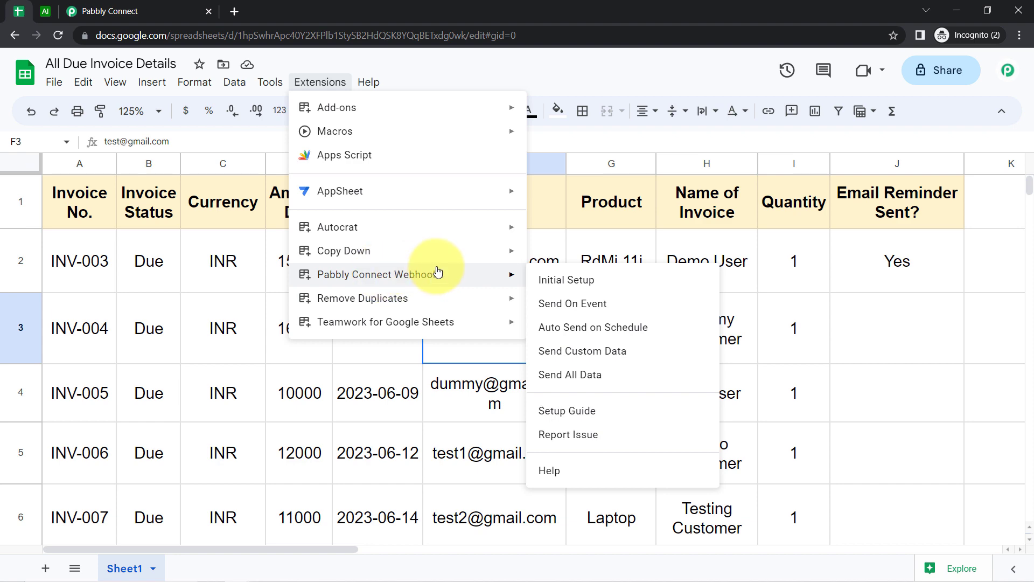
{"action": "left_click", "coordinate": [555, 285]}
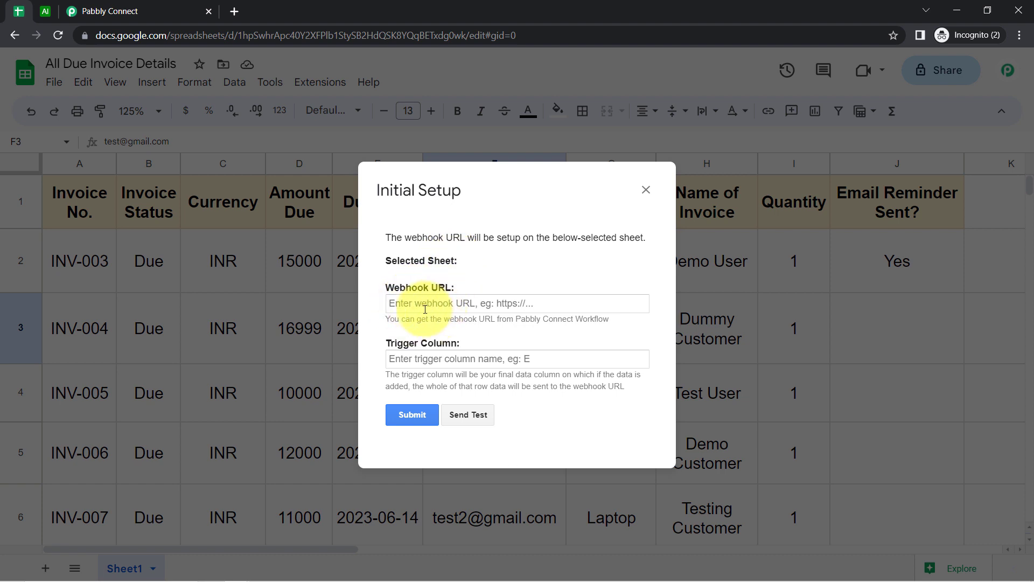
{"action": "triple_click", "coordinate": [435, 303]}
{"action": "key", "text": "BackSpace"}
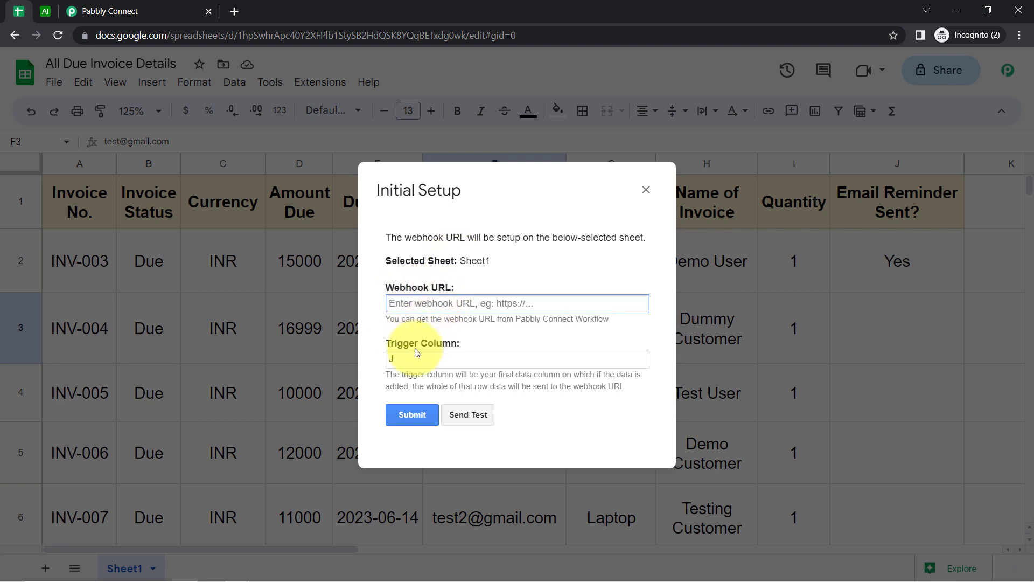
{"action": "left_click", "coordinate": [401, 359]}
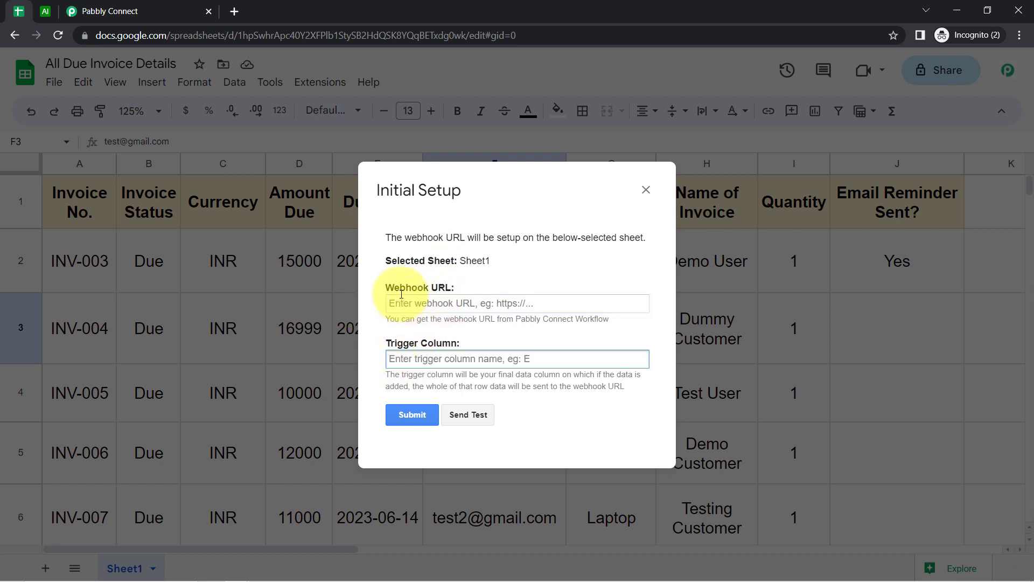
{"action": "left_click", "coordinate": [420, 303]}
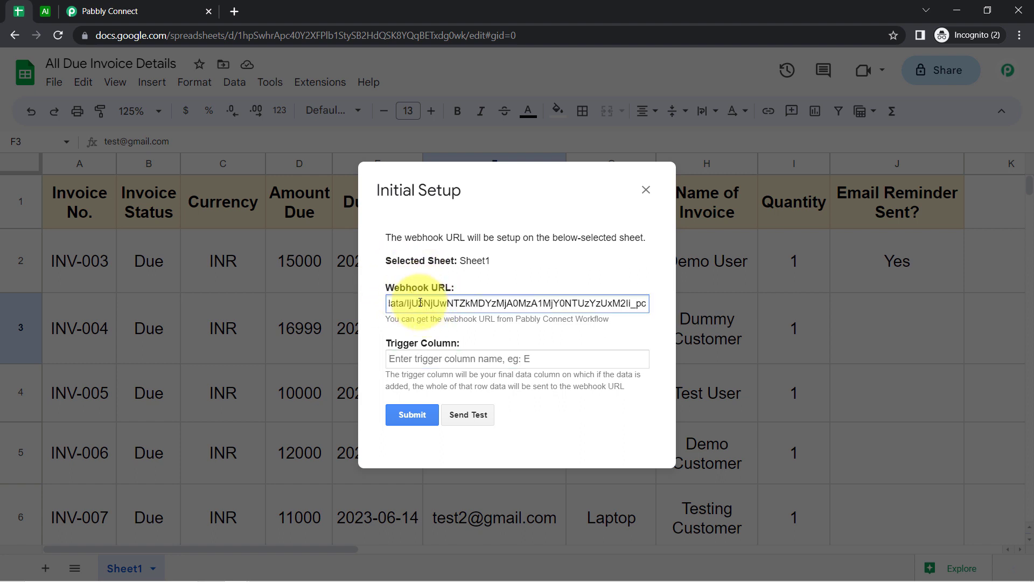
Step: Read the trigger column description, reposition the setup dialog to see the sheet's columns, and set the trigger column to J
{"action": "left_click_drag", "start_coordinate": [390, 344], "coordinate": [396, 344]}
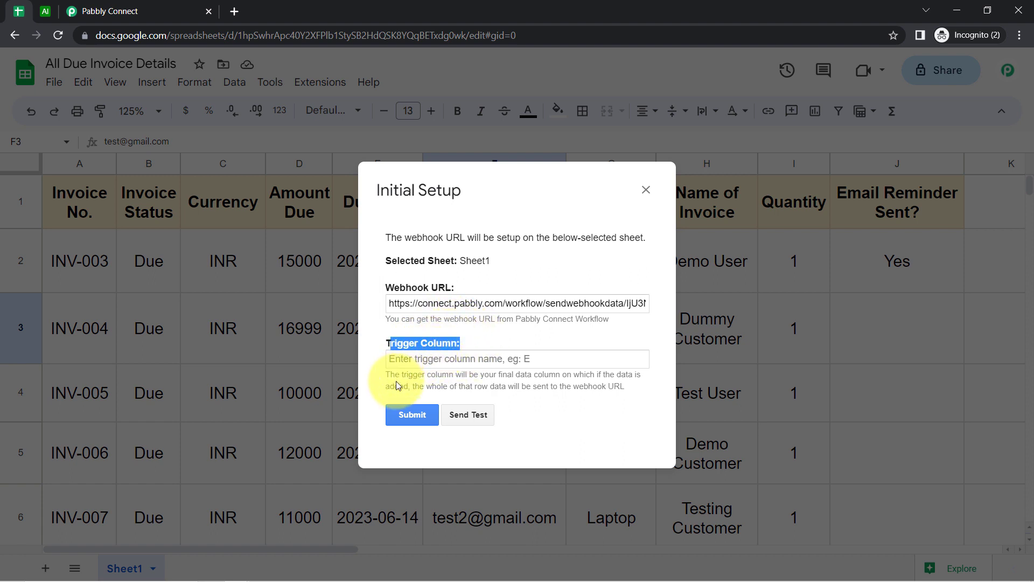
{"action": "left_click_drag", "start_coordinate": [390, 375], "coordinate": [573, 376]}
{"action": "left_click_drag", "start_coordinate": [581, 375], "coordinate": [611, 383]}
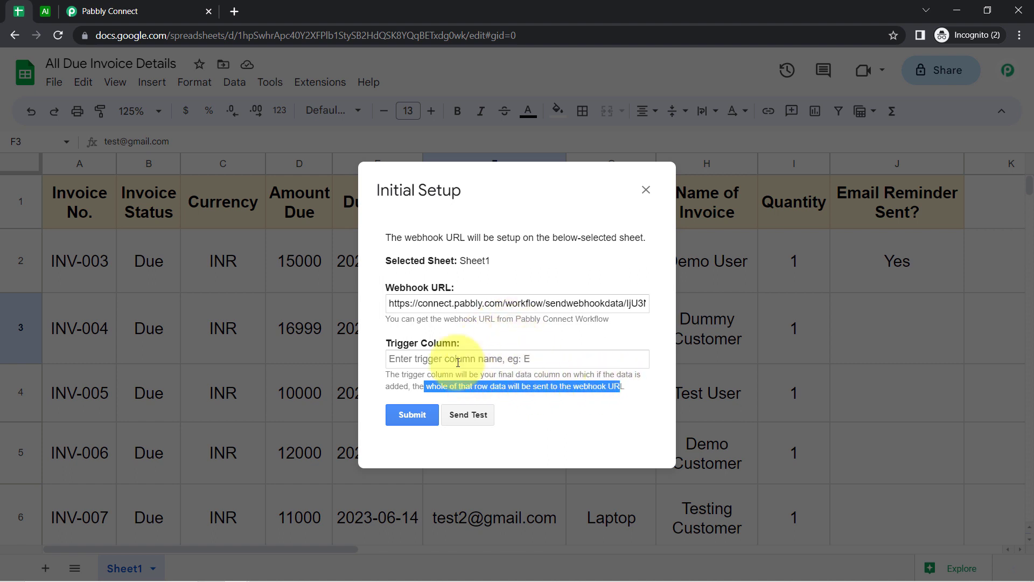
{"action": "left_click", "coordinate": [439, 346]}
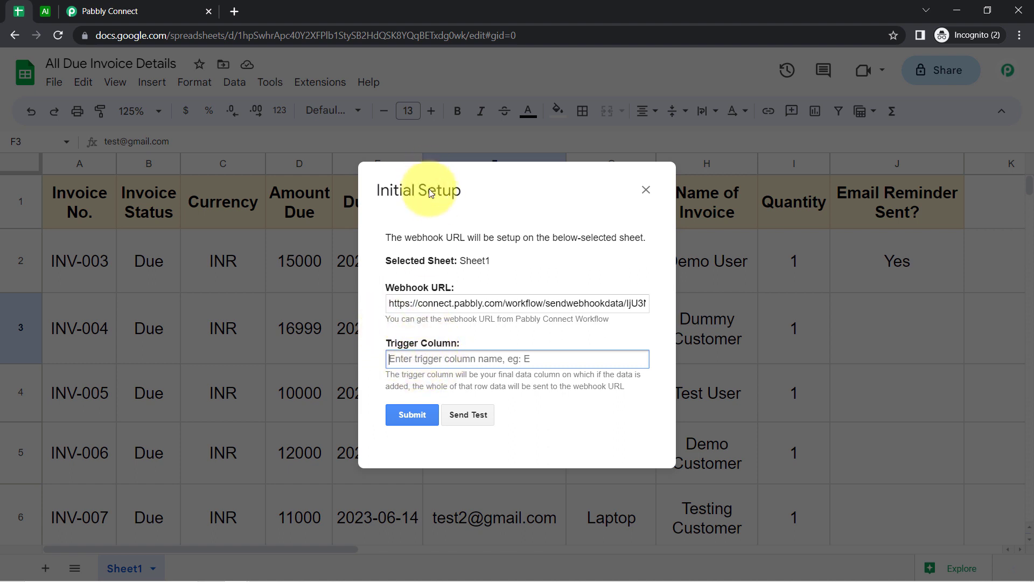
{"action": "left_click_drag", "start_coordinate": [431, 193], "coordinate": [320, 231]}
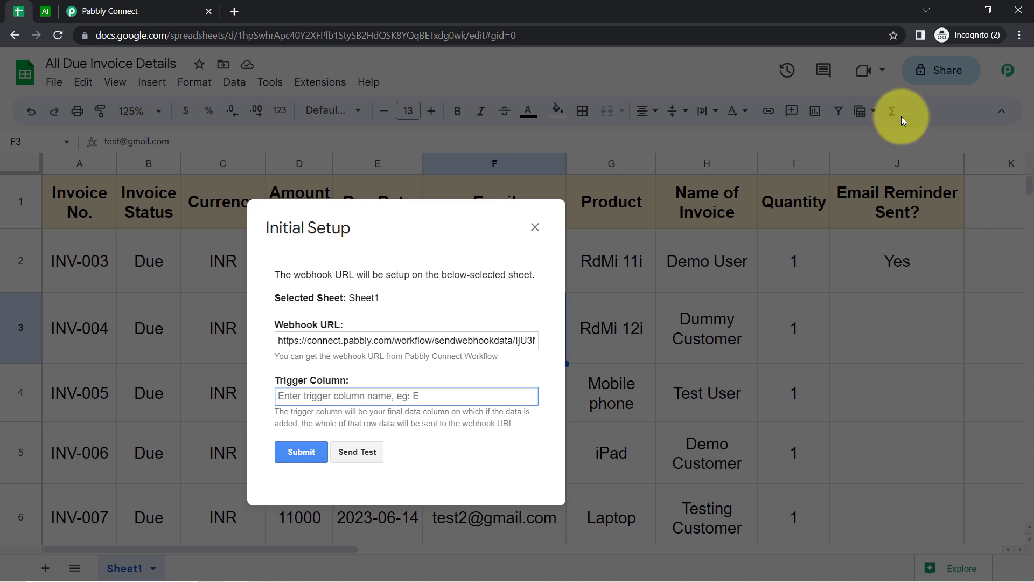
{"action": "left_click_drag", "start_coordinate": [348, 226], "coordinate": [362, 192]}
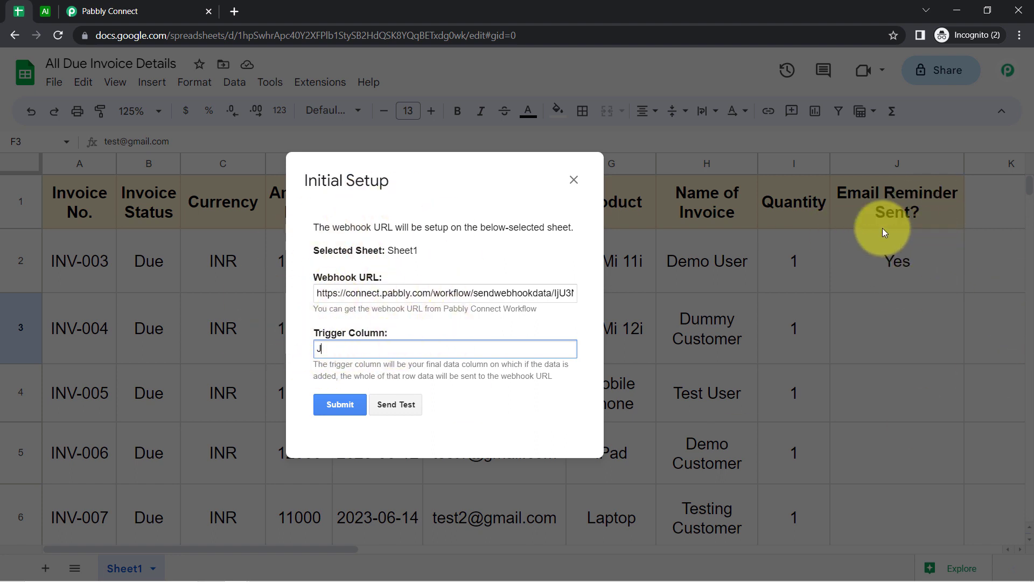
Step: Send test data from the sheet to the webhook, then submit and close the initial setup
{"action": "left_click", "coordinate": [396, 409]}
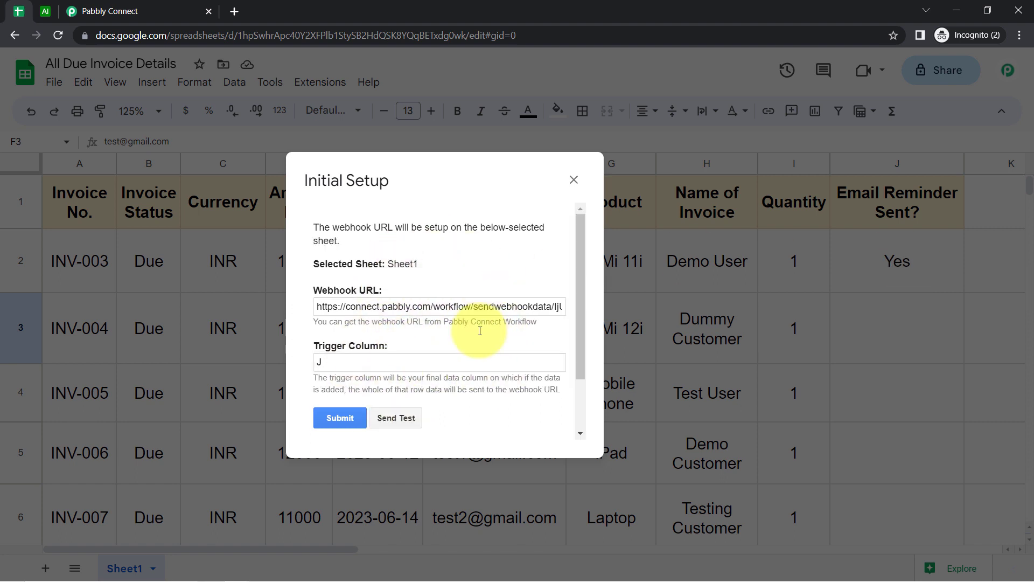
{"action": "scroll", "coordinate": [345, 356], "scroll_direction": "down", "scroll_amount": 2}
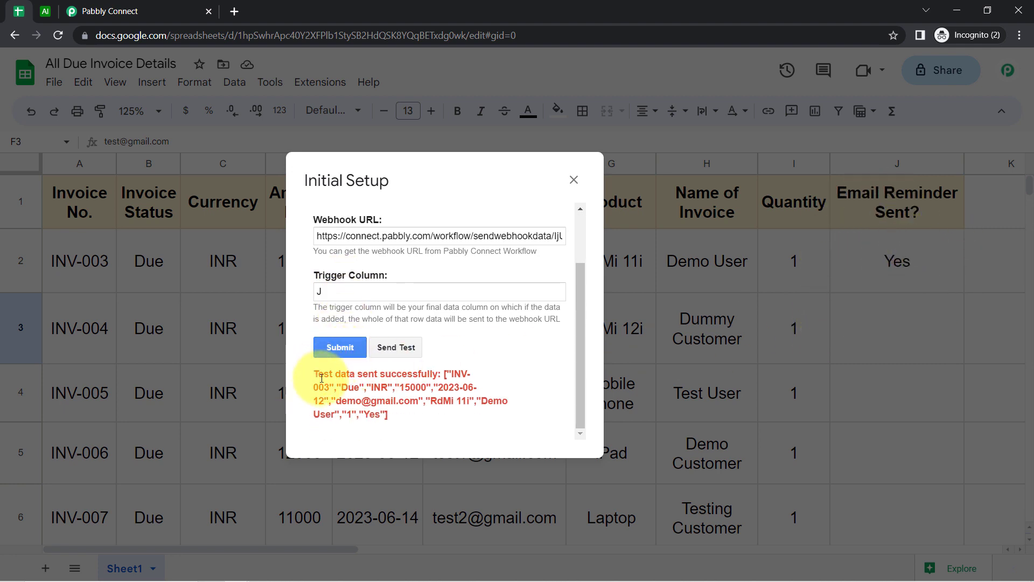
{"action": "left_click_drag", "start_coordinate": [324, 373], "coordinate": [383, 415]}
{"action": "left_click", "coordinate": [336, 347]}
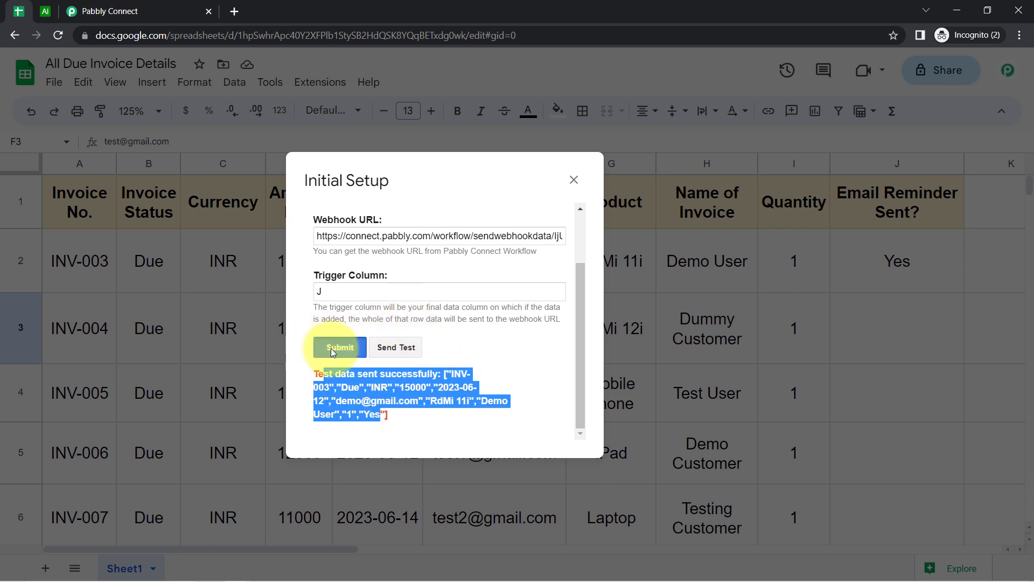
{"action": "left_click", "coordinate": [574, 179]}
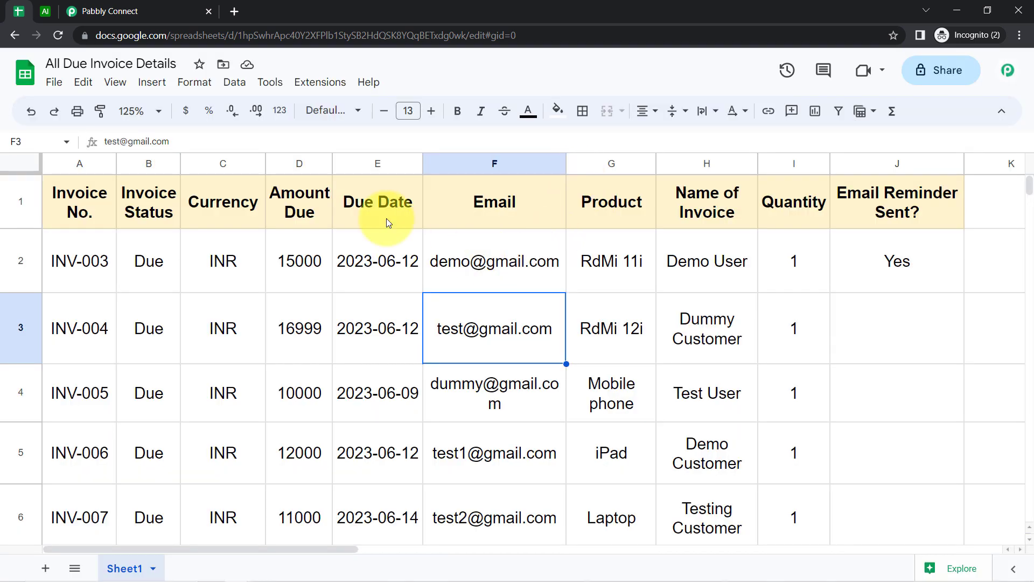
Step: Switch to the Pabbly Connect workflow and examine the received webhook response, including the trigger column and spreadsheet name
{"action": "left_click", "coordinate": [105, 11]}
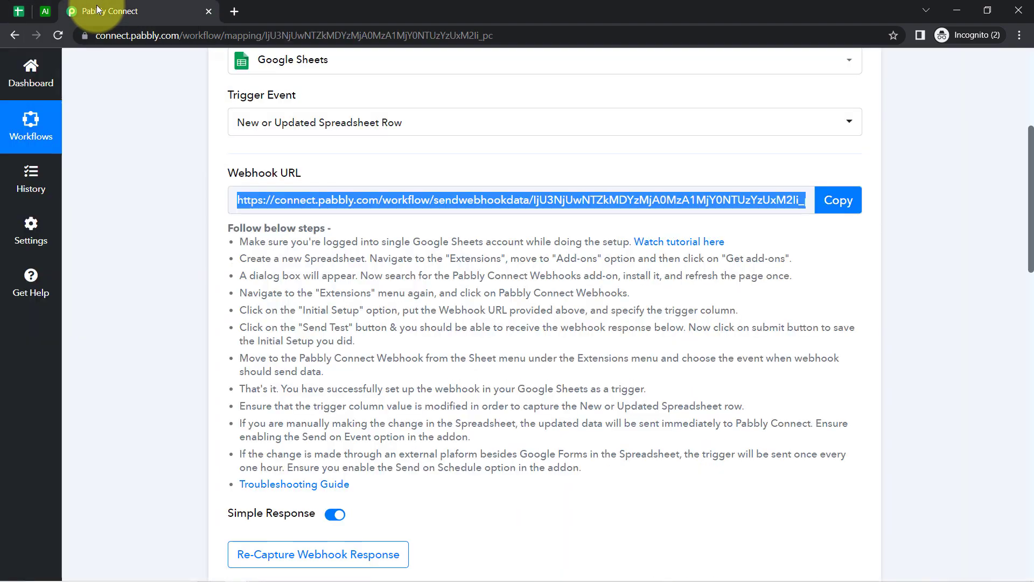
{"action": "scroll", "coordinate": [176, 301], "scroll_direction": "down", "scroll_amount": 9}
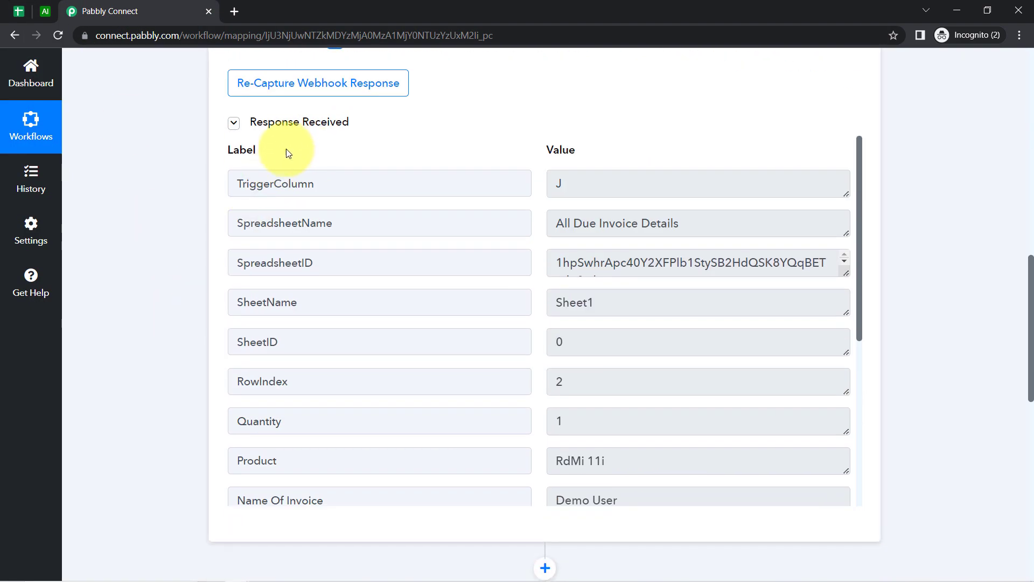
{"action": "left_click", "coordinate": [233, 131]}
{"action": "left_click", "coordinate": [233, 131]}
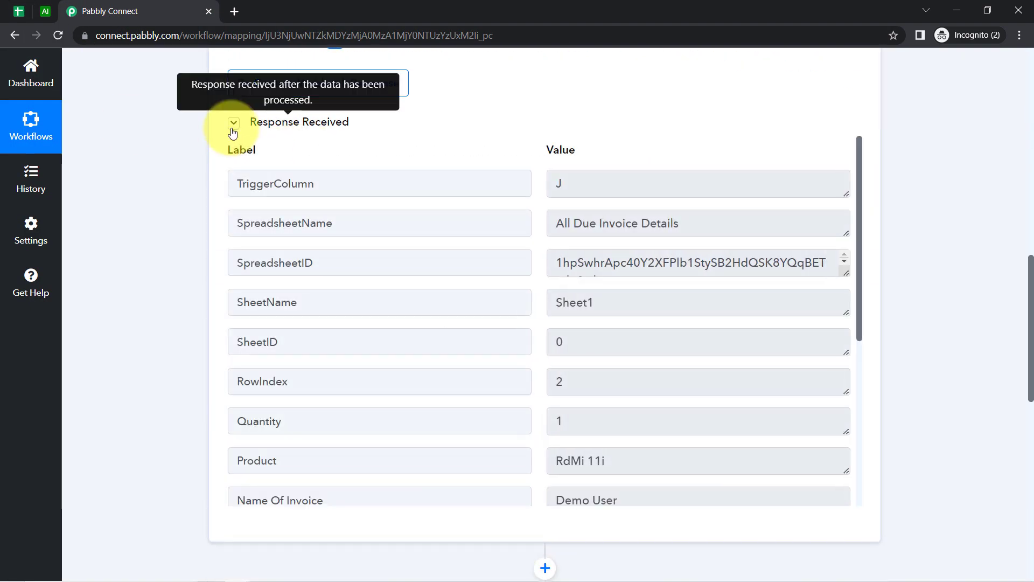
{"action": "left_click", "coordinate": [232, 131]}
{"action": "left_click", "coordinate": [233, 131]}
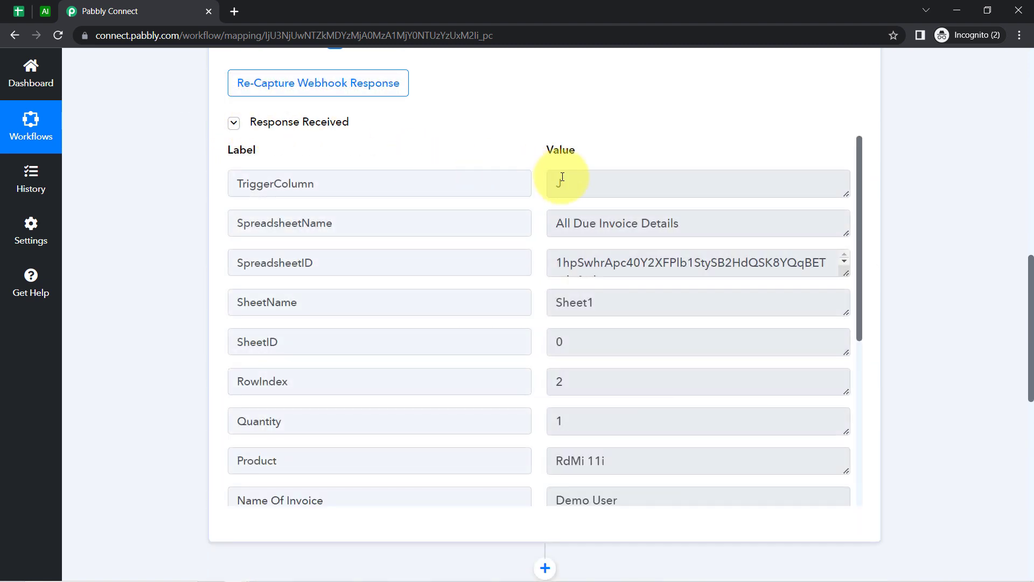
{"action": "left_click_drag", "start_coordinate": [586, 190], "coordinate": [556, 190]}
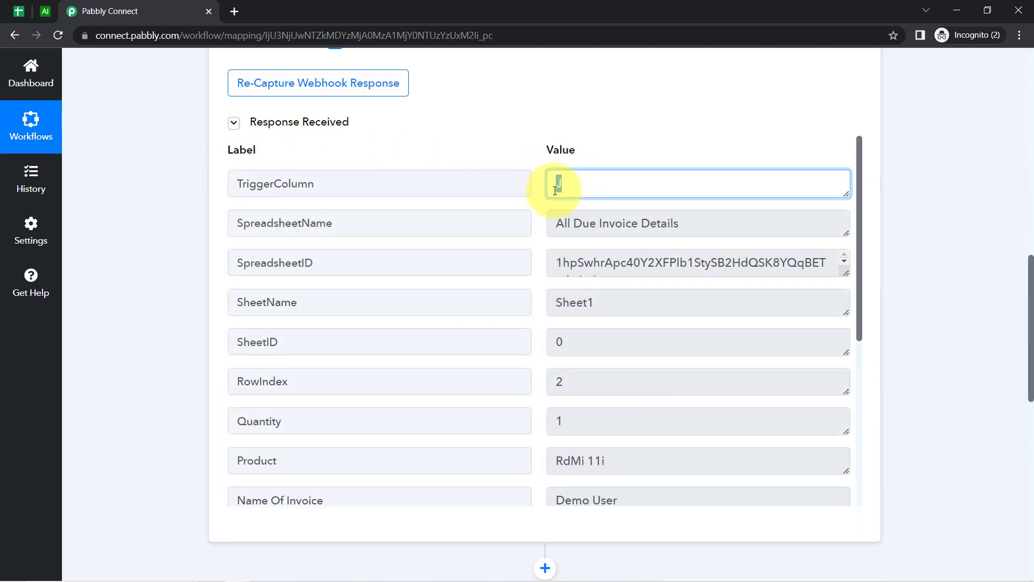
{"action": "left_click_drag", "start_coordinate": [657, 223], "coordinate": [575, 225]}
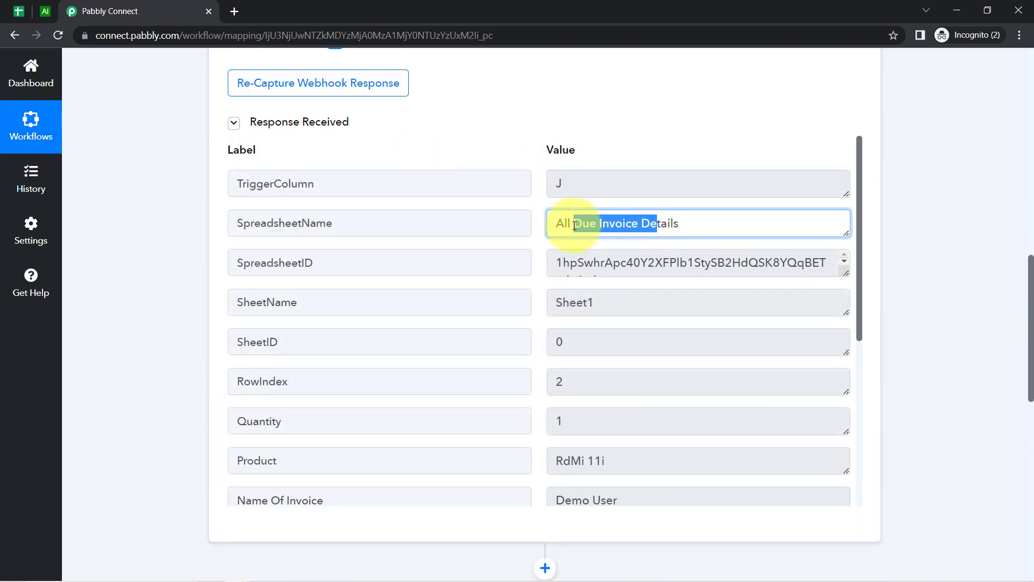
Step: Examine the invoice fields in the received webhook response, including name, status, invoice number, email, due date and amount
{"action": "scroll", "coordinate": [595, 325], "scroll_direction": "down", "scroll_amount": 4}
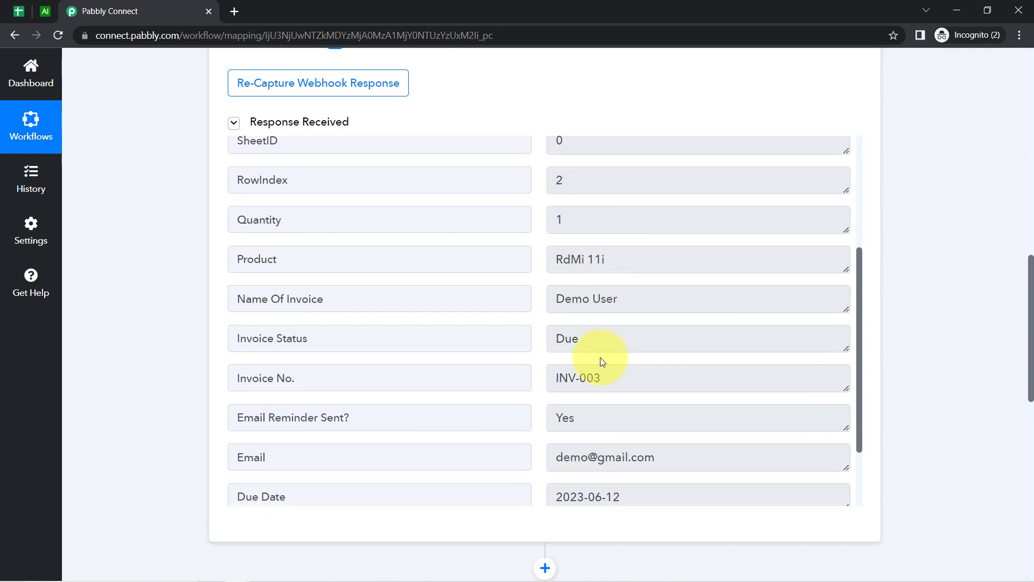
{"action": "left_click_drag", "start_coordinate": [302, 258], "coordinate": [241, 181]}
{"action": "left_click_drag", "start_coordinate": [269, 298], "coordinate": [519, 300]}
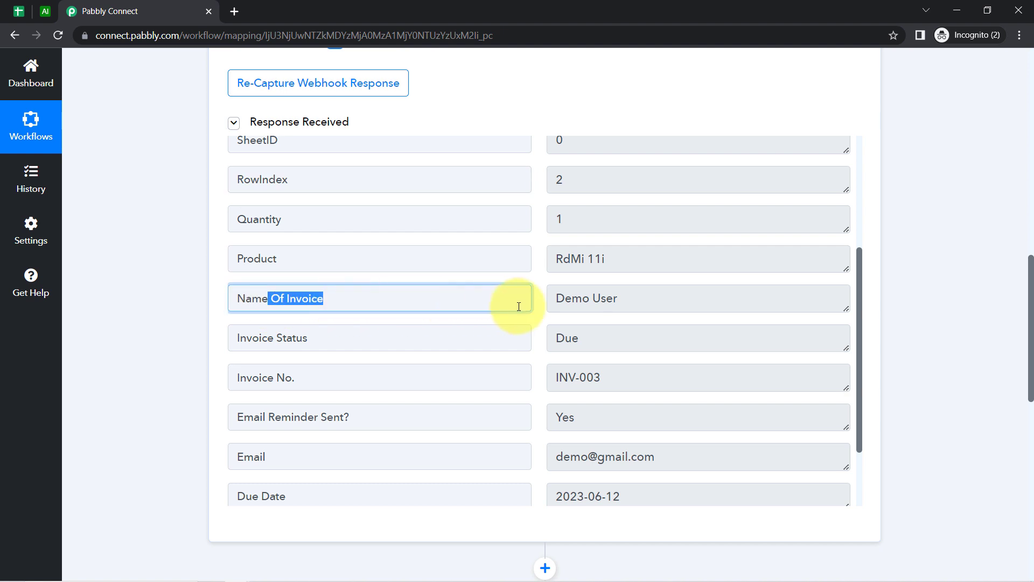
{"action": "left_click_drag", "start_coordinate": [617, 304], "coordinate": [561, 299]}
{"action": "left_click_drag", "start_coordinate": [579, 339], "coordinate": [556, 338]}
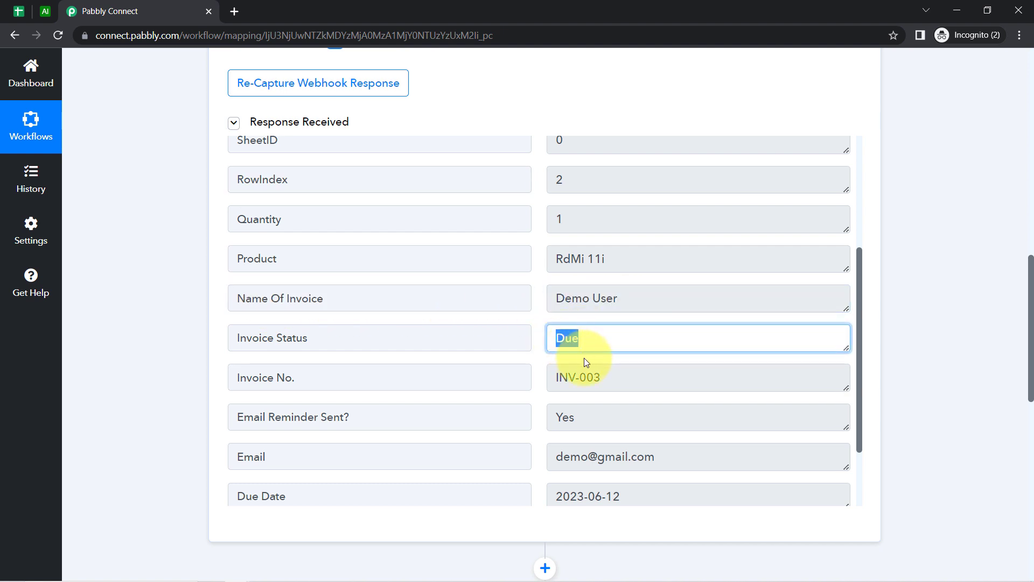
{"action": "left_click_drag", "start_coordinate": [603, 370], "coordinate": [553, 374]}
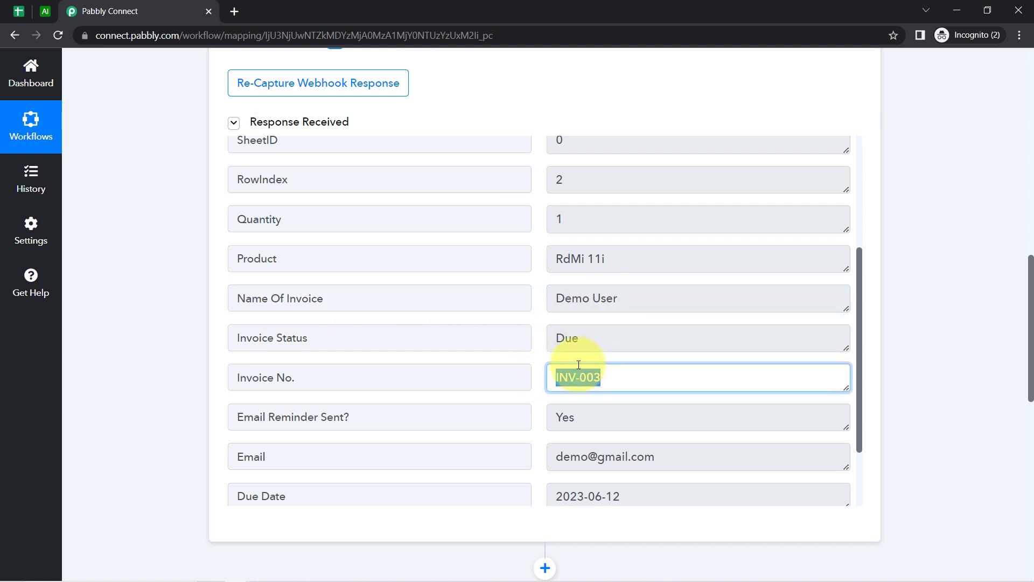
{"action": "scroll", "coordinate": [560, 409], "scroll_direction": "down", "scroll_amount": 1}
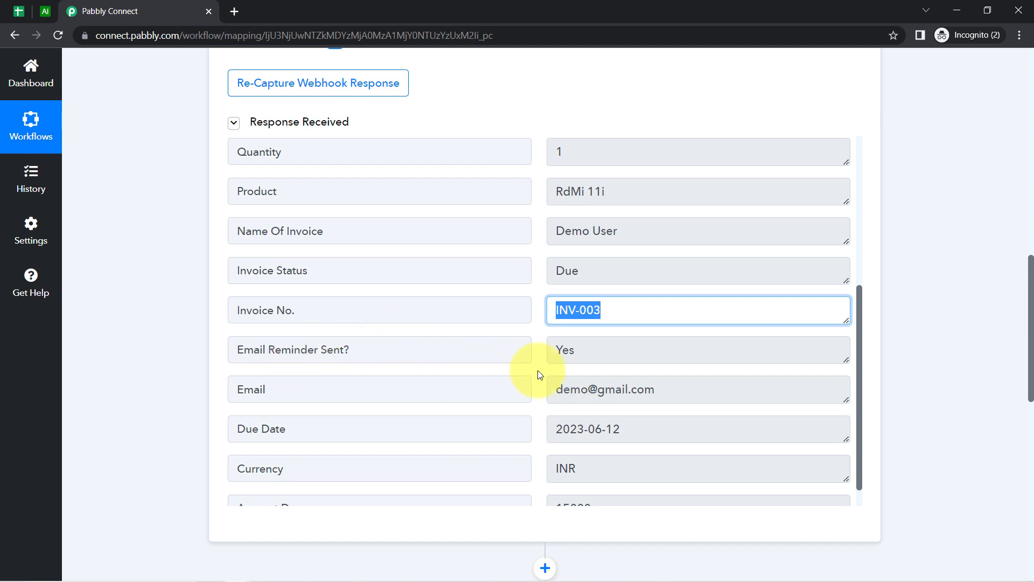
{"action": "left_click_drag", "start_coordinate": [647, 392], "coordinate": [596, 351]}
{"action": "scroll", "coordinate": [596, 339], "scroll_direction": "down", "scroll_amount": 1}
{"action": "scroll", "coordinate": [587, 366], "scroll_direction": "up", "scroll_amount": 2}
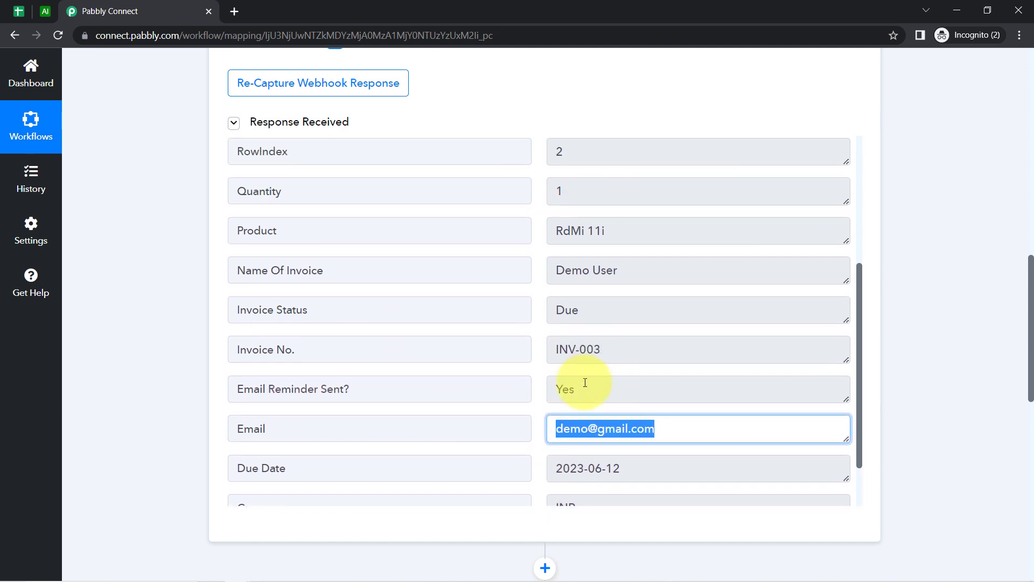
{"action": "scroll", "coordinate": [585, 382], "scroll_direction": "down", "scroll_amount": 2}
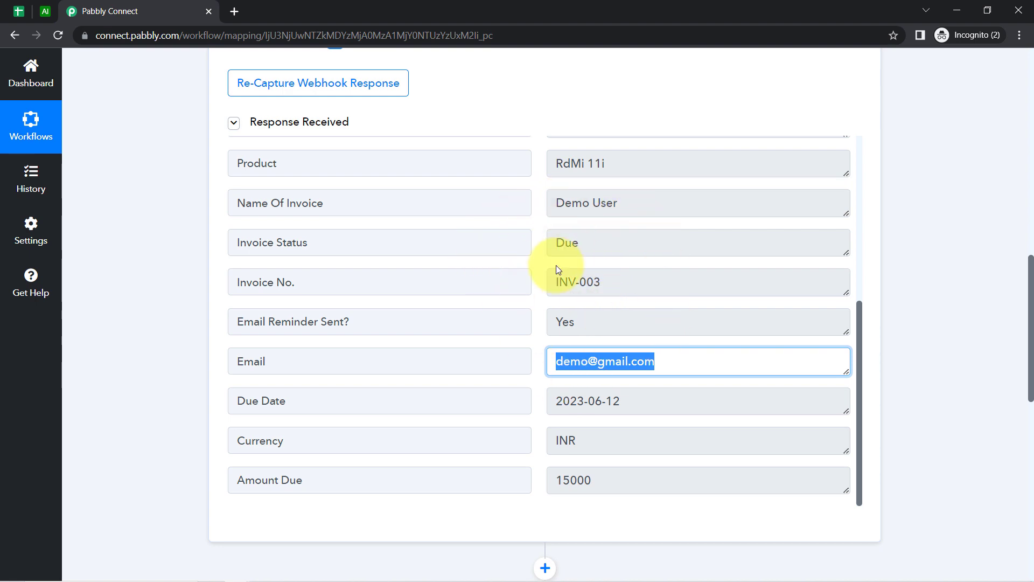
Step: Compare the response with the first invoice row in the Google Sheets spreadsheet, and return to the Pabbly Connect trigger's webhook settings
{"action": "left_click", "coordinate": [16, 8]}
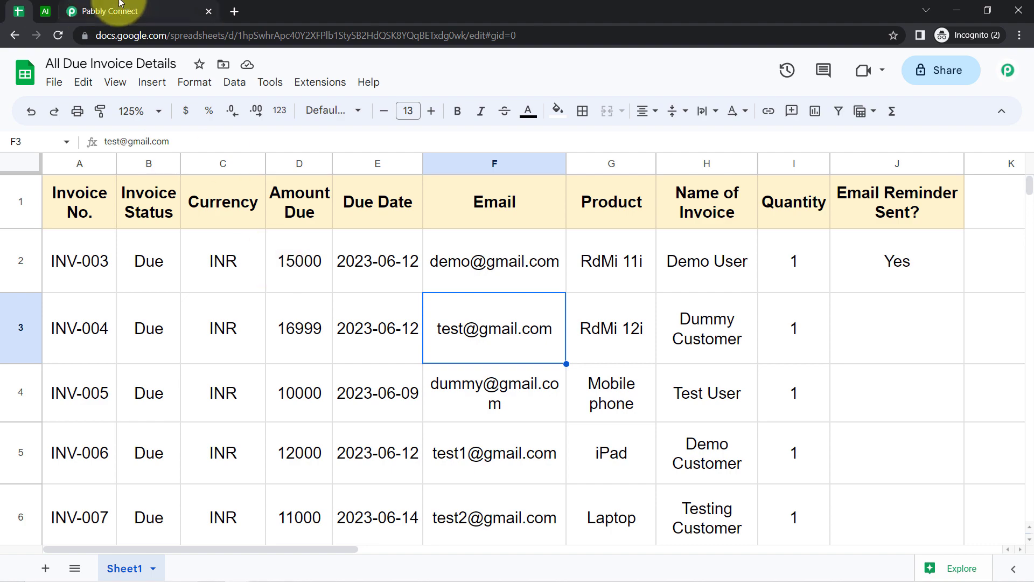
{"action": "left_click", "coordinate": [108, 11]}
{"action": "scroll", "coordinate": [490, 334], "scroll_direction": "up", "scroll_amount": 6}
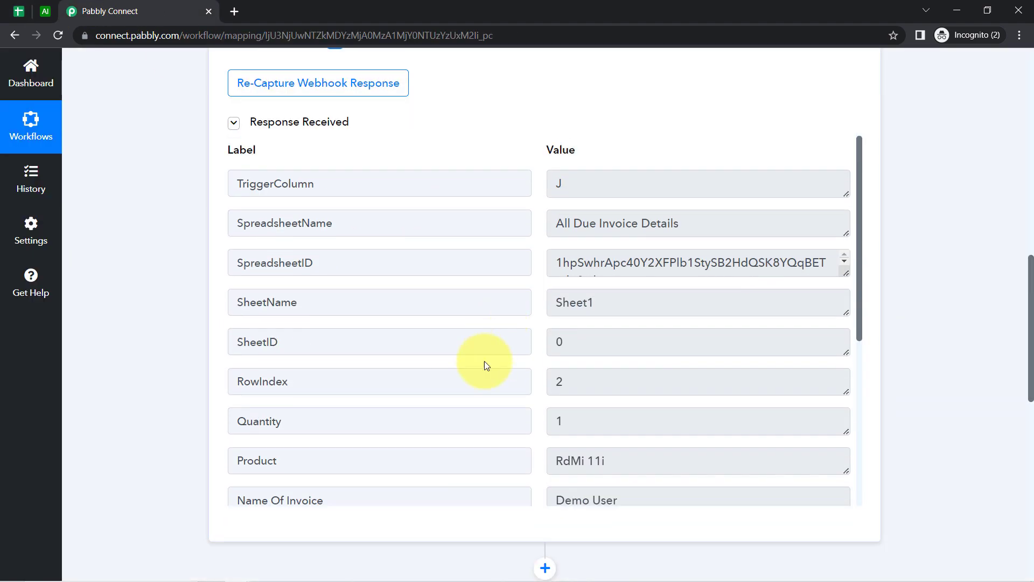
{"action": "scroll", "coordinate": [518, 218], "scroll_direction": "down", "scroll_amount": 1}
{"action": "scroll", "coordinate": [517, 218], "scroll_direction": "up", "scroll_amount": 10}
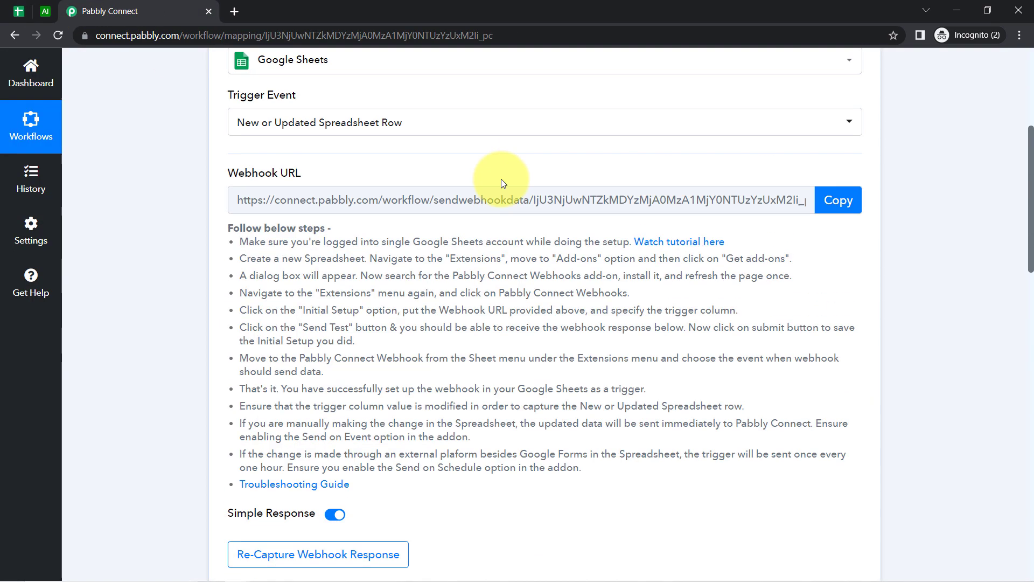
Step: Check the reminder cells J3:J8 in the Google Sheets spreadsheet, and read the Instant label's description on the Pabbly Connect trigger
{"action": "left_click", "coordinate": [19, 11]}
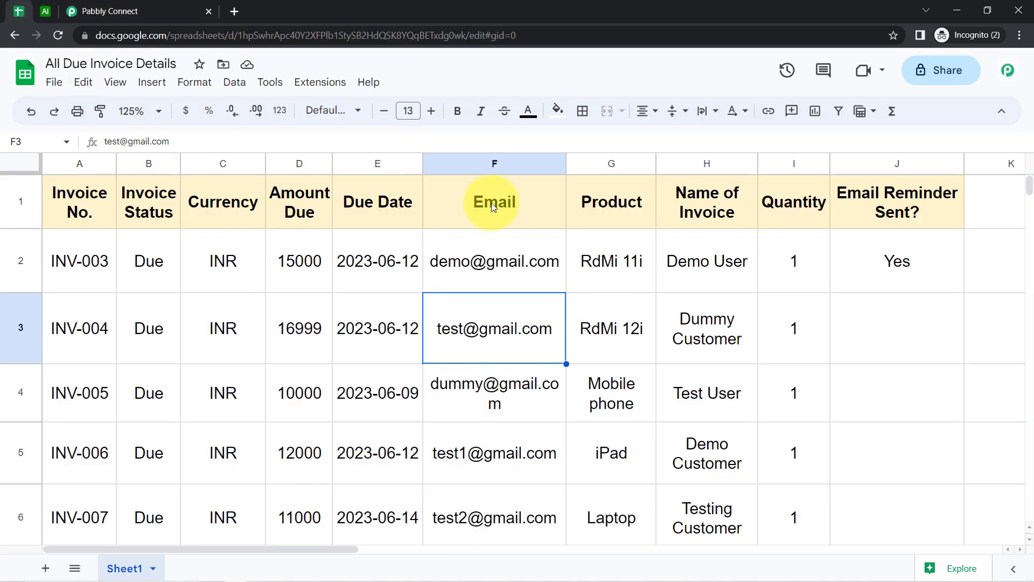
{"action": "left_click_drag", "start_coordinate": [846, 310], "coordinate": [845, 454]}
{"action": "scroll", "coordinate": [560, 356], "scroll_direction": "up", "scroll_amount": 2}
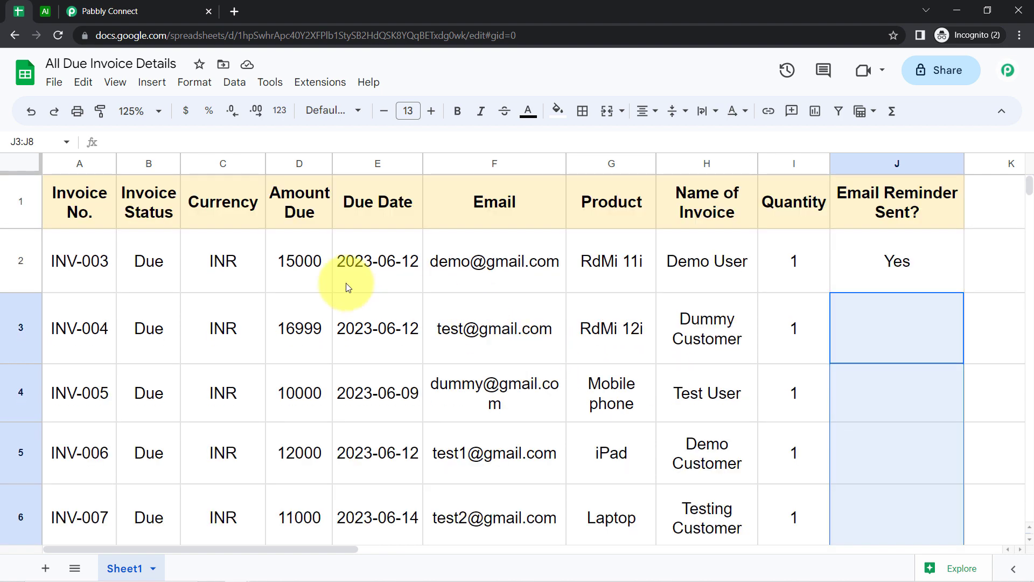
{"action": "left_click", "coordinate": [113, 5]}
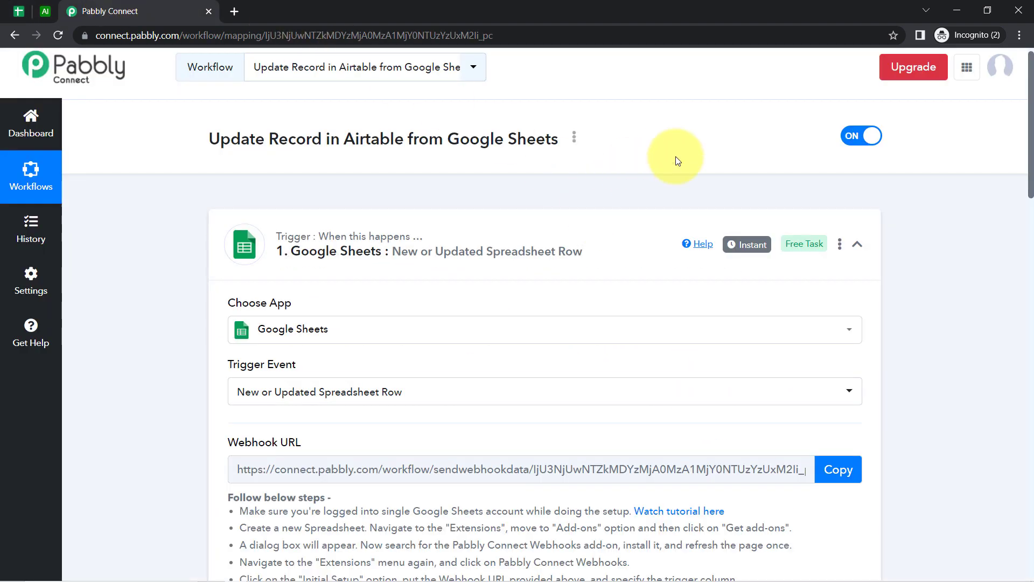
{"action": "mouse_move", "coordinate": [746, 248]}
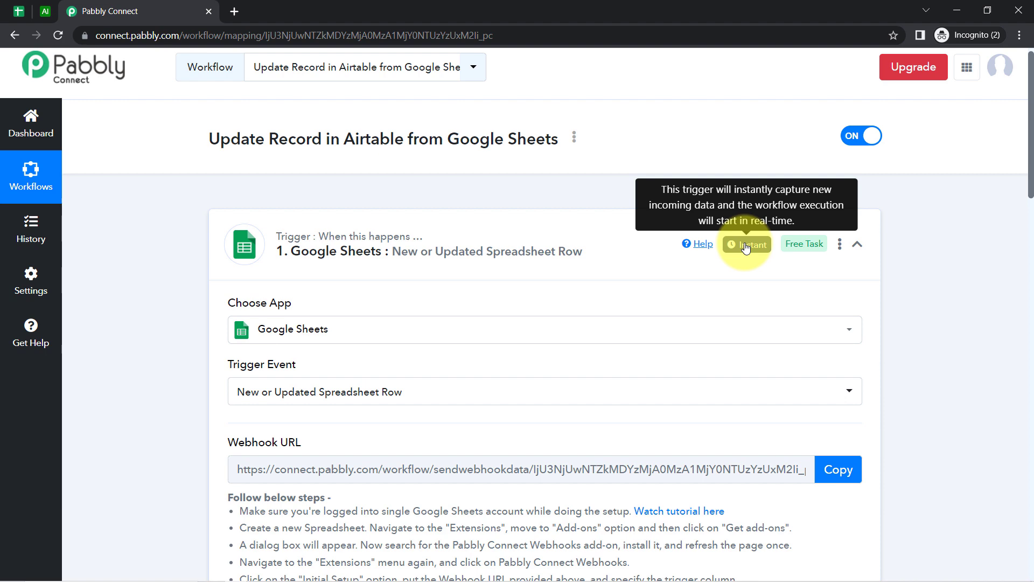
Step: Switch to the Google Sheets spreadsheet, enable Send On Event for the Pabbly Connect Webhooks add-on and check that it is on
{"action": "left_click", "coordinate": [18, 11]}
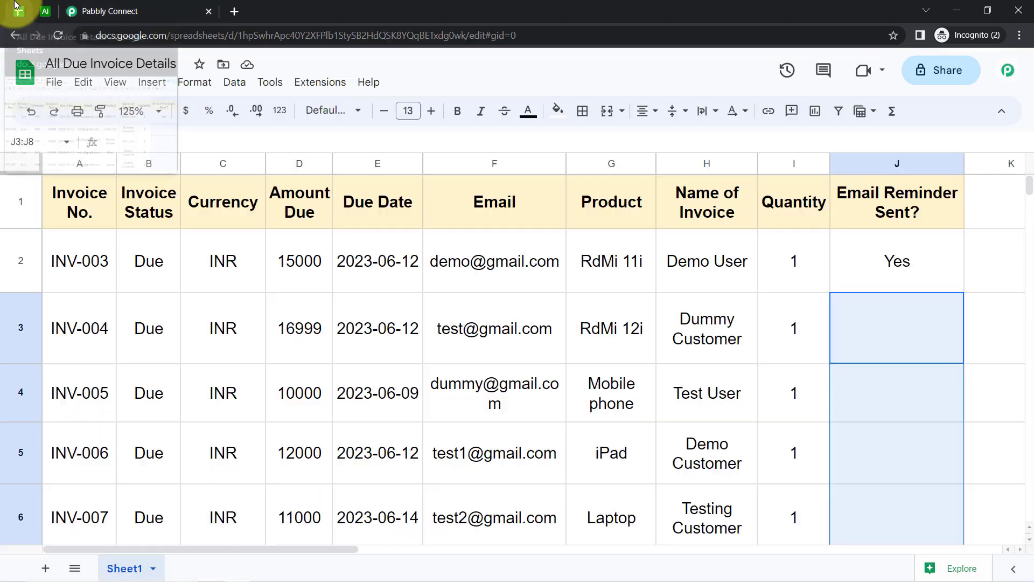
{"action": "left_click", "coordinate": [328, 87]}
{"action": "mouse_move", "coordinate": [533, 274]}
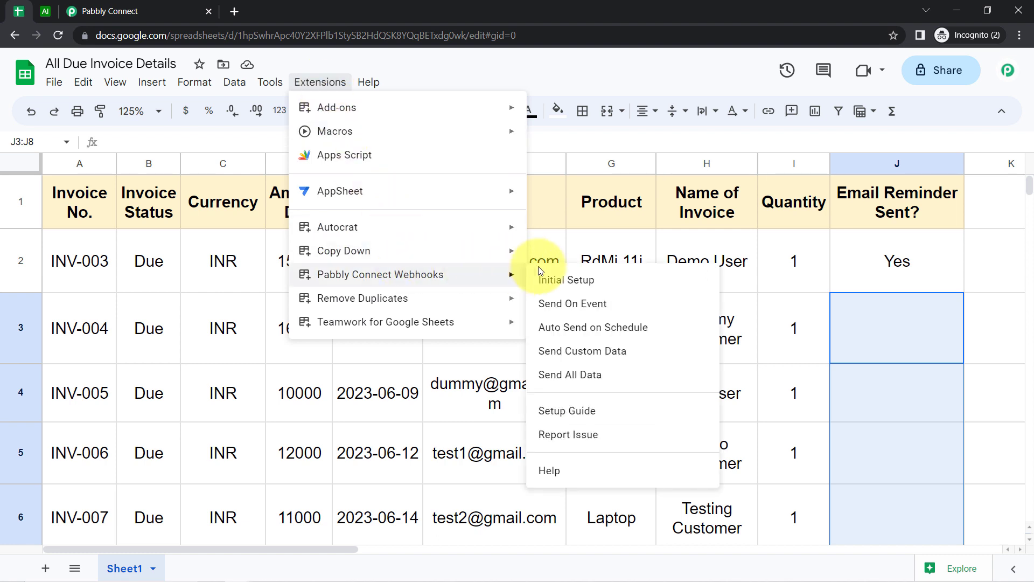
{"action": "left_click", "coordinate": [563, 303]}
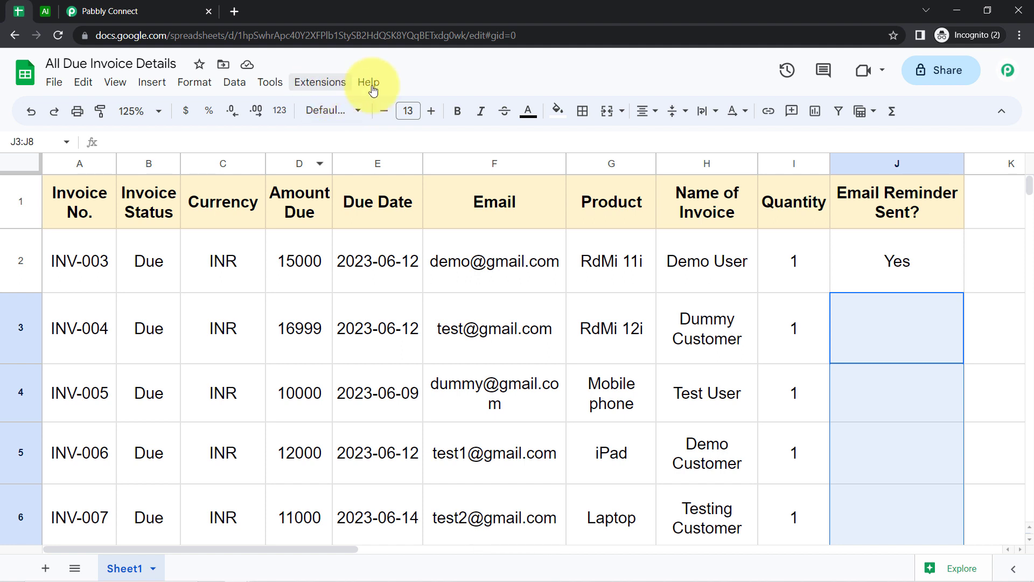
{"action": "left_click", "coordinate": [315, 88]}
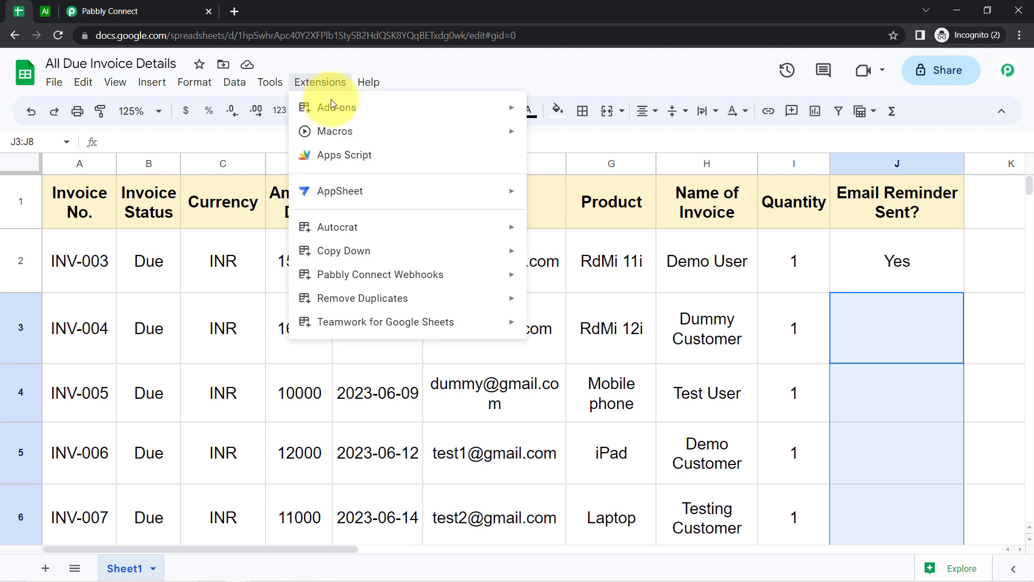
{"action": "mouse_move", "coordinate": [494, 277]}
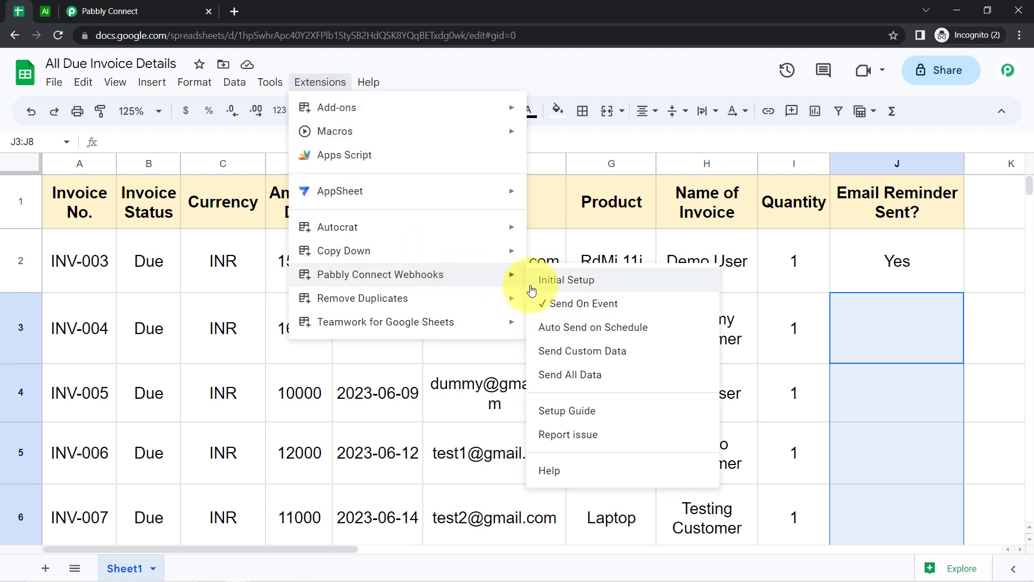
{"action": "left_click", "coordinate": [245, 326]}
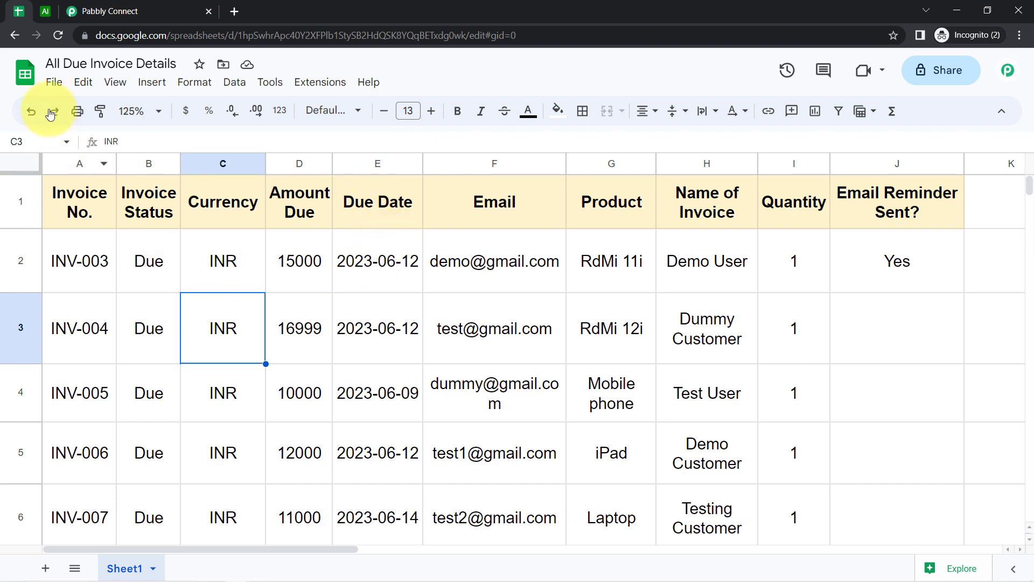
Step: Check the email reminder value of invoice INV-003 in cell J2 of the spreadsheet
{"action": "left_click", "coordinate": [96, 7]}
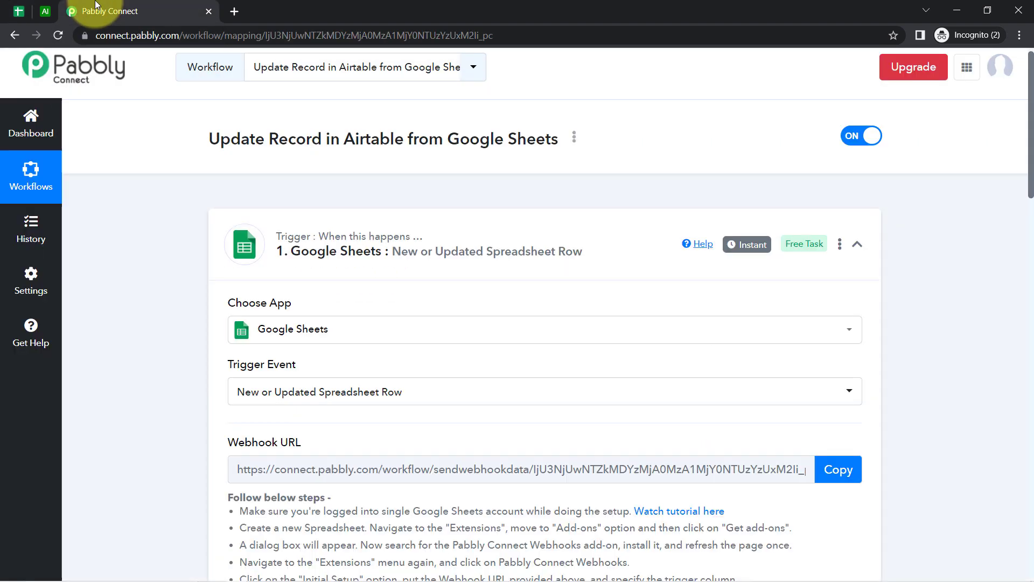
{"action": "left_click", "coordinate": [5, 8]}
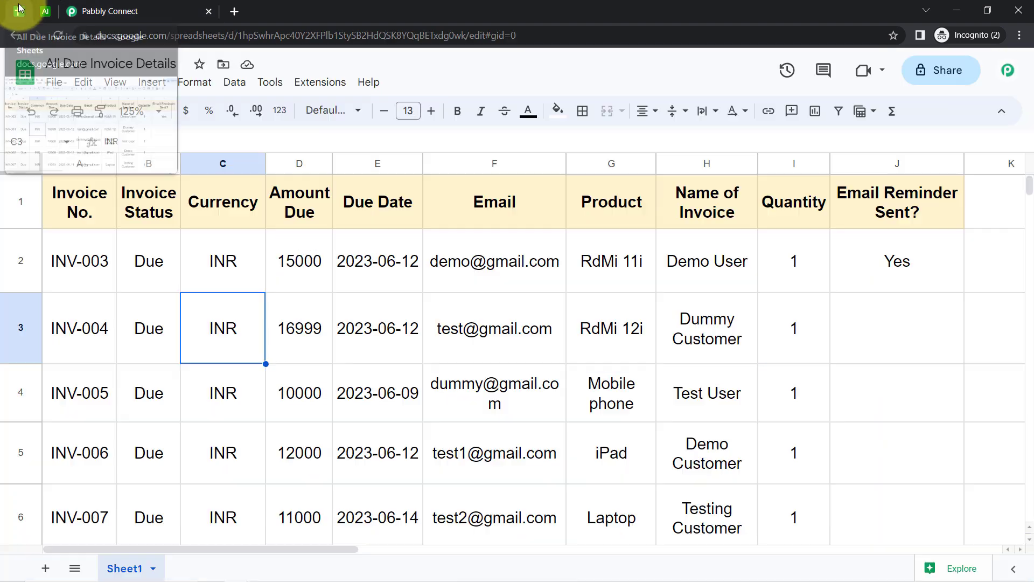
{"action": "left_click", "coordinate": [909, 246]}
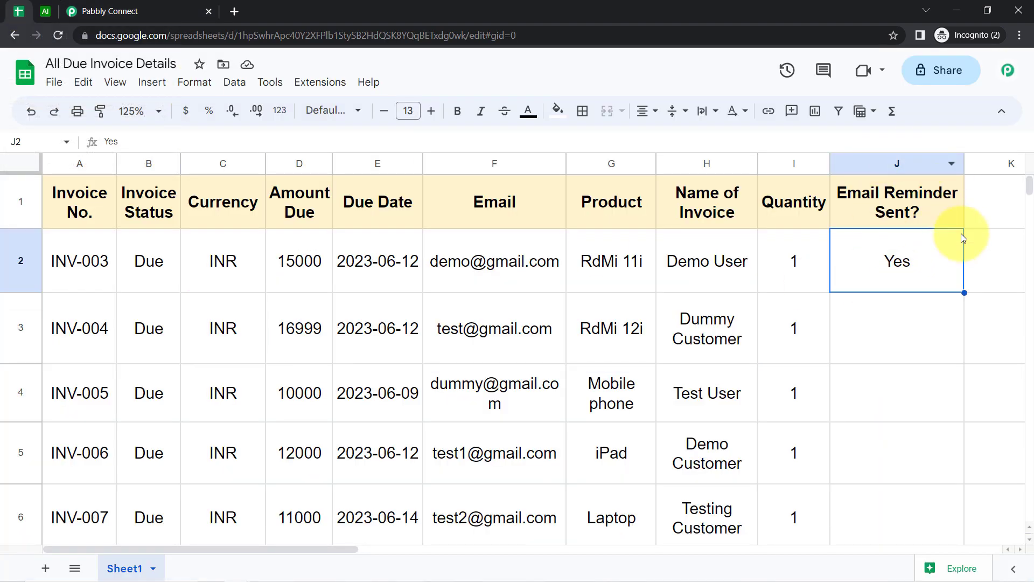
Step: Switch to the Airtable base, clear the Email Sent Status of record INV-003 and widen that column to show its full name
{"action": "left_click", "coordinate": [44, 12]}
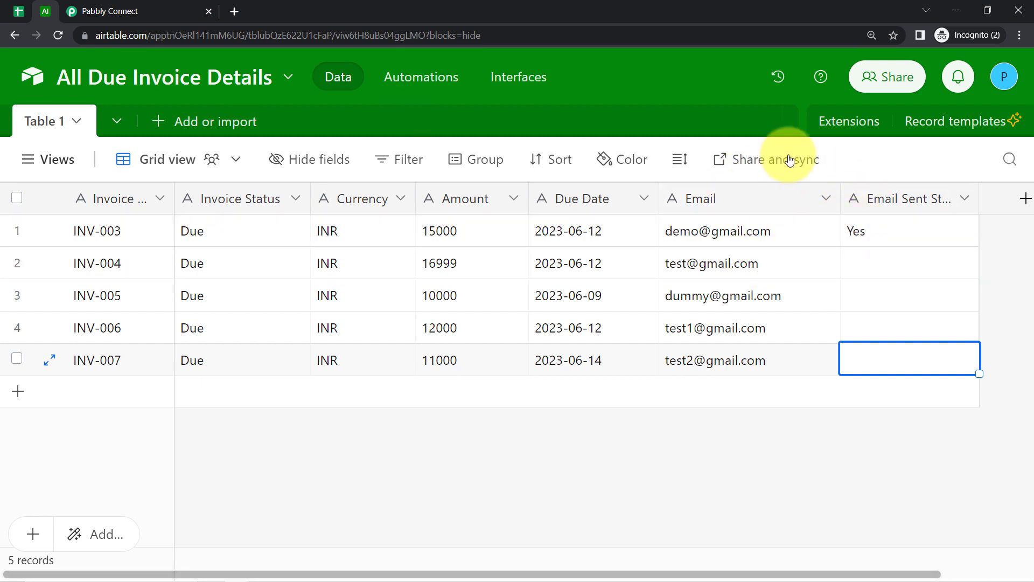
{"action": "left_click", "coordinate": [864, 240]}
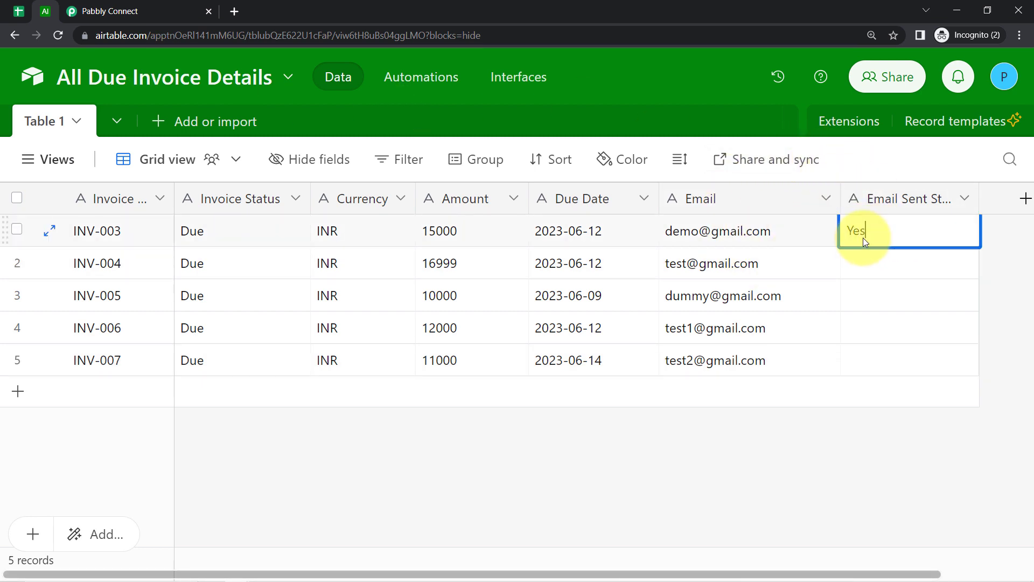
{"action": "left_click_drag", "start_coordinate": [864, 238], "coordinate": [835, 236]}
{"action": "key", "text": "BackSpace"}
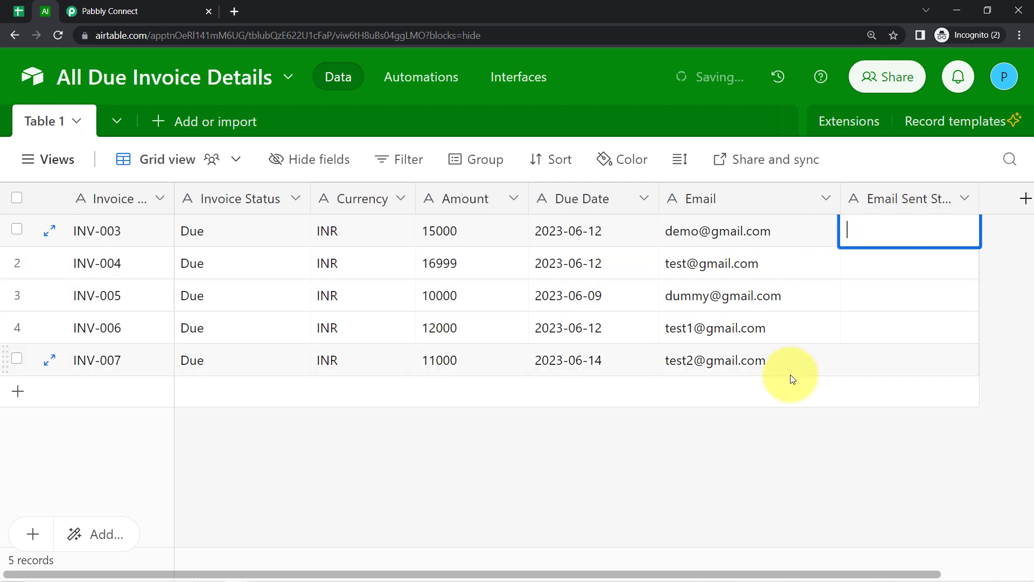
{"action": "left_click", "coordinate": [736, 468]}
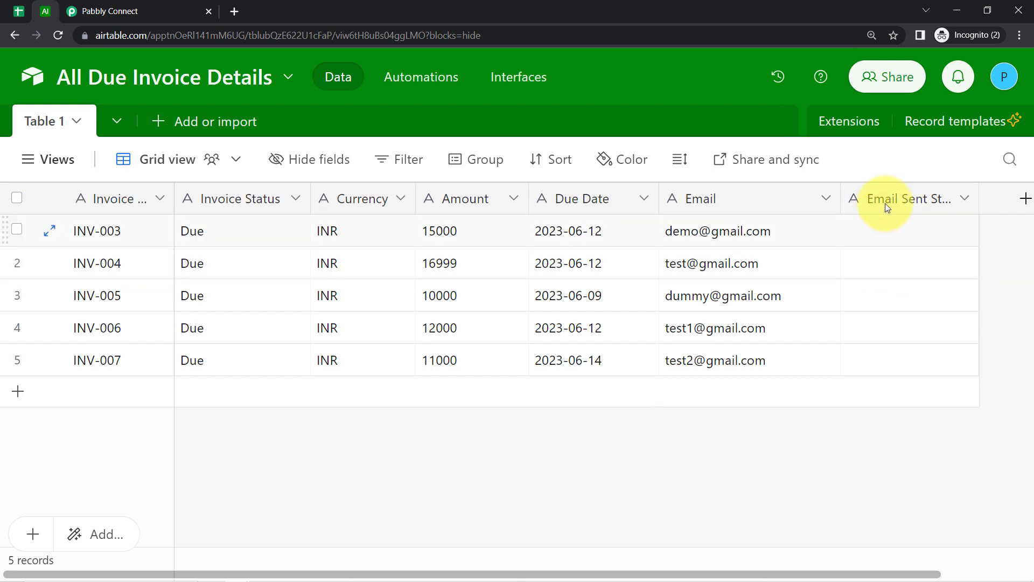
{"action": "left_click_drag", "start_coordinate": [980, 195], "coordinate": [1027, 198]}
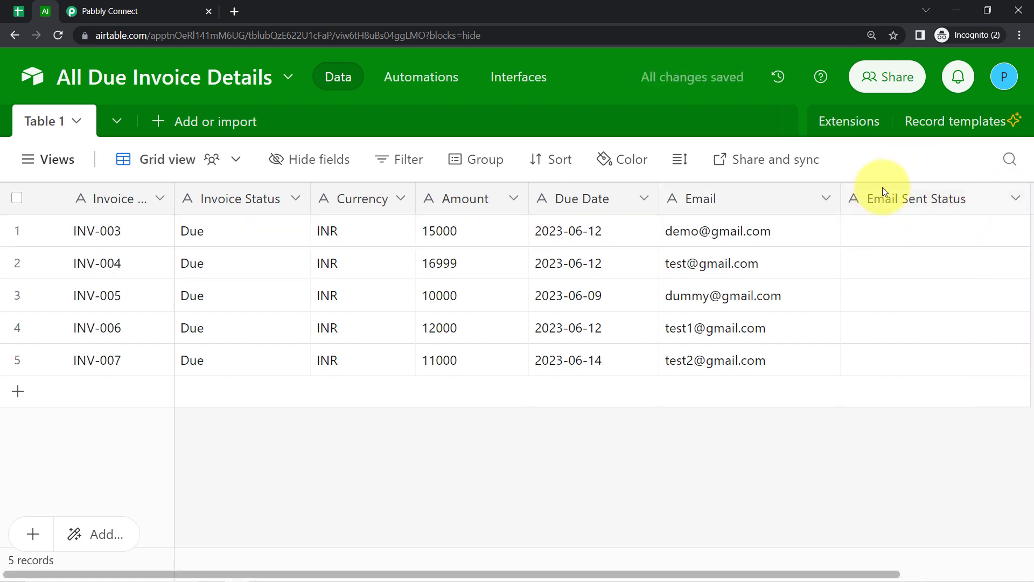
Step: Switch to the Google Sheets spreadsheet and copy the "Email Reminder Sent?" header text from cell J1
{"action": "left_click", "coordinate": [18, 11]}
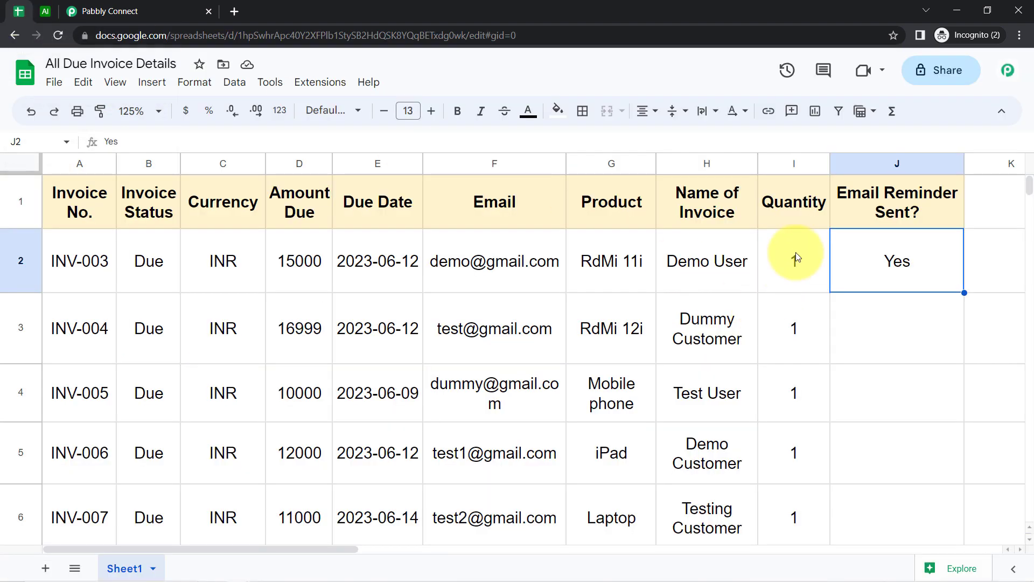
{"action": "left_click", "coordinate": [875, 205]}
{"action": "double_click", "coordinate": [856, 197]}
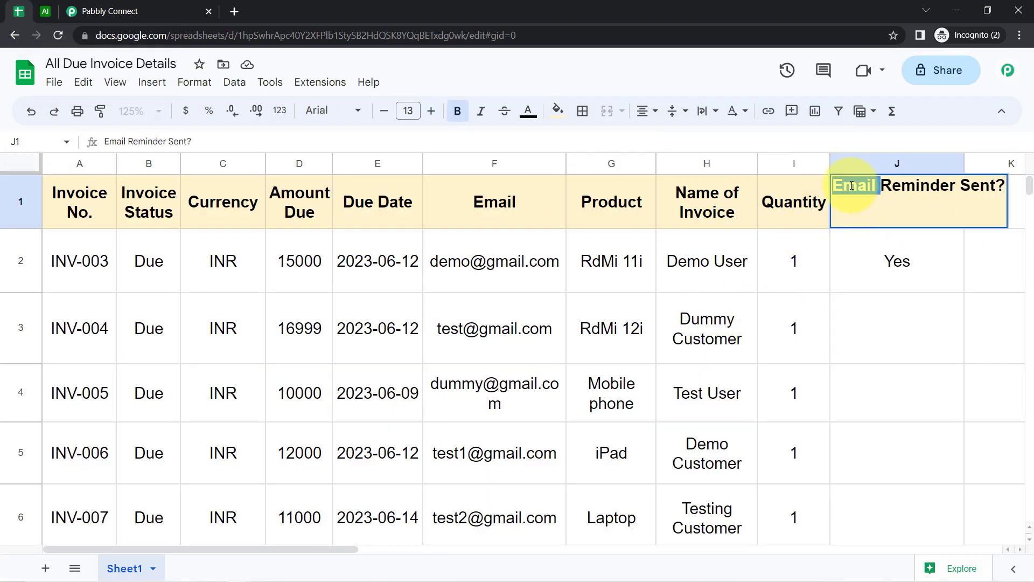
{"action": "left_click", "coordinate": [852, 186]}
{"action": "key", "text": "ctrl+c"}
{"action": "left_click", "coordinate": [820, 300]}
Step: Switch to the Airtable base and rename the Email Sent Status field as "Email Reminder Sent?"
{"action": "left_click", "coordinate": [46, 11]}
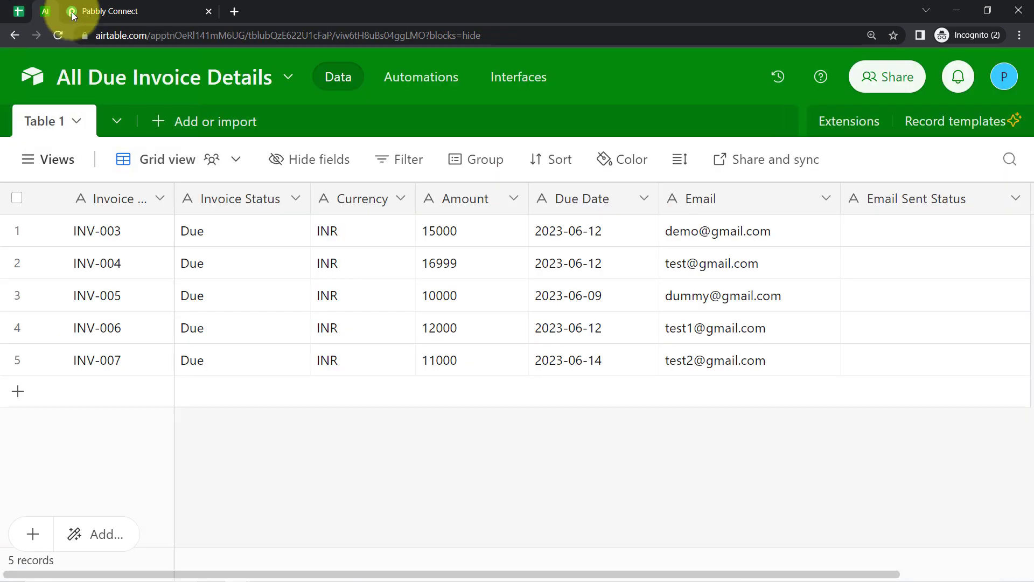
{"action": "left_click", "coordinate": [901, 204]}
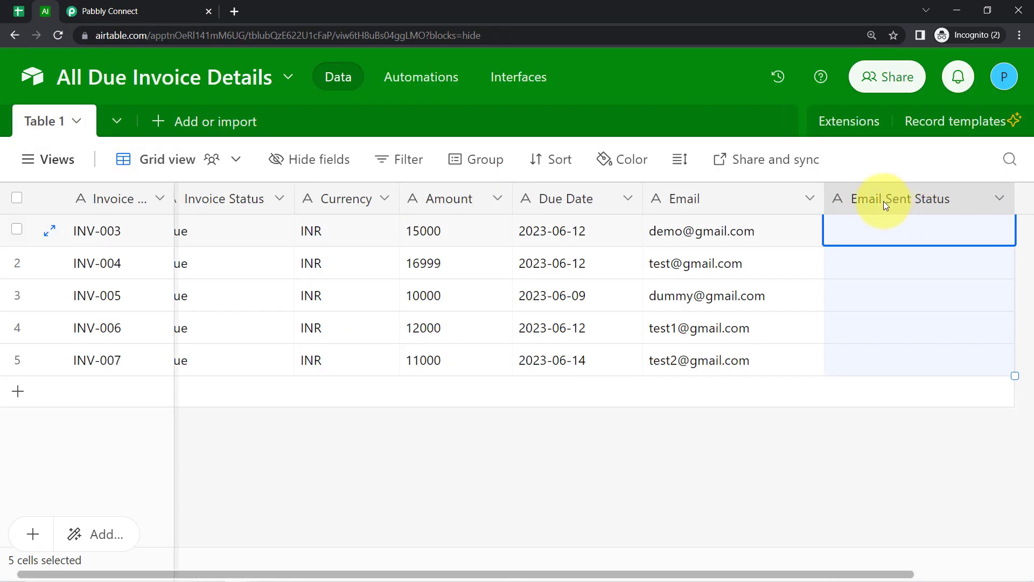
{"action": "double_click", "coordinate": [883, 205]}
{"action": "key", "text": "ctrl+v"}
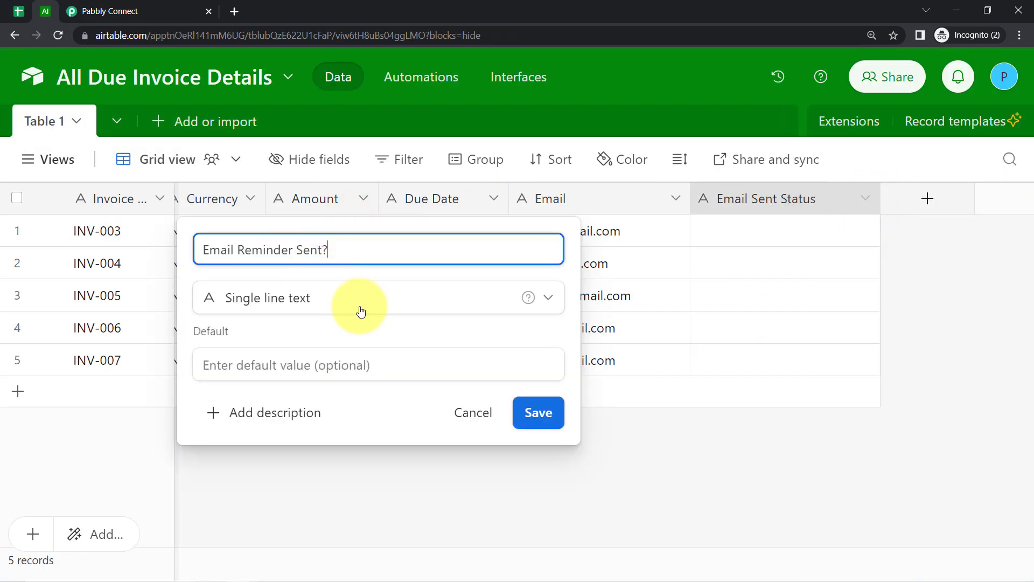
{"action": "left_click", "coordinate": [547, 418]}
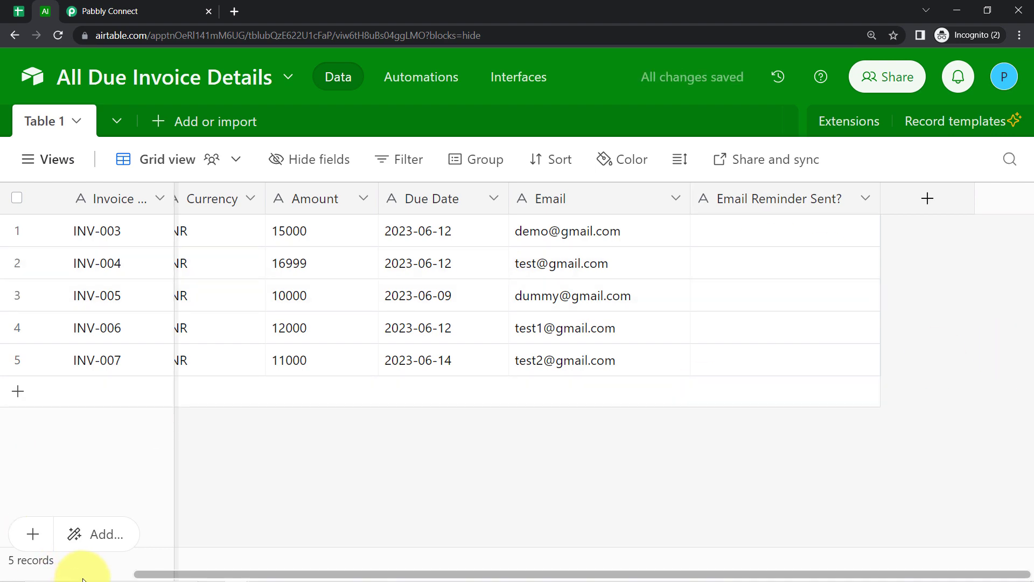
{"action": "left_click_drag", "start_coordinate": [139, 575], "coordinate": [11, 575]}
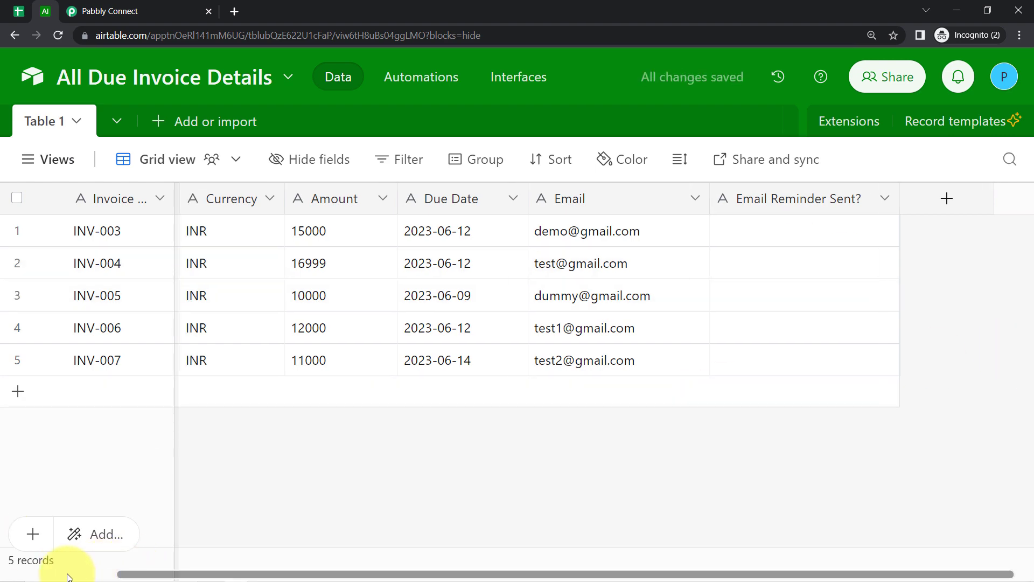
Step: Switch to Pabbly Connect and set the Airtable action event to Search Record
{"action": "left_click", "coordinate": [94, 4]}
{"action": "left_click", "coordinate": [342, 255]}
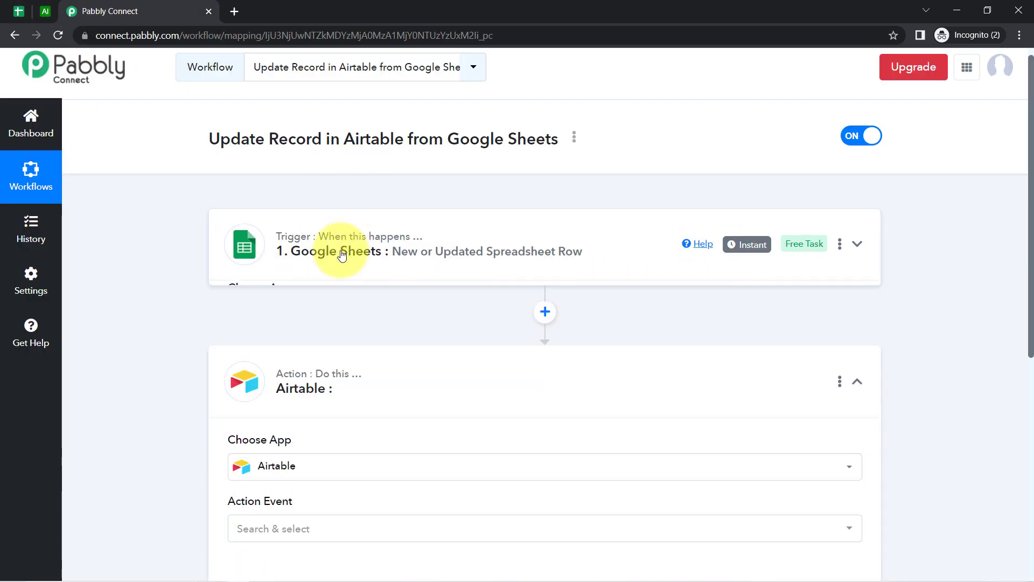
{"action": "scroll", "coordinate": [131, 352], "scroll_direction": "down", "scroll_amount": 2}
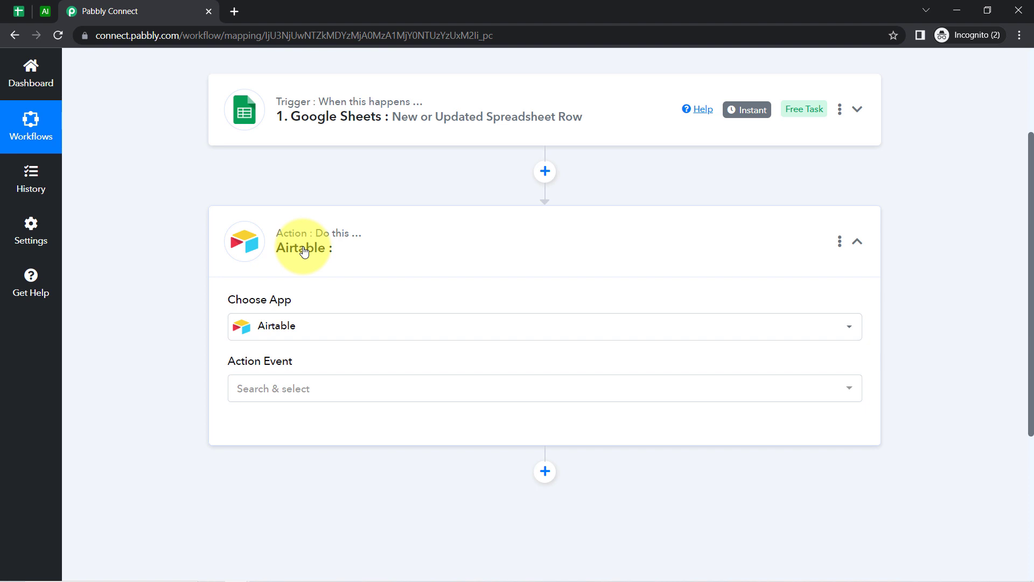
{"action": "scroll", "coordinate": [301, 250], "scroll_direction": "down", "scroll_amount": 1}
{"action": "left_click", "coordinate": [237, 330]}
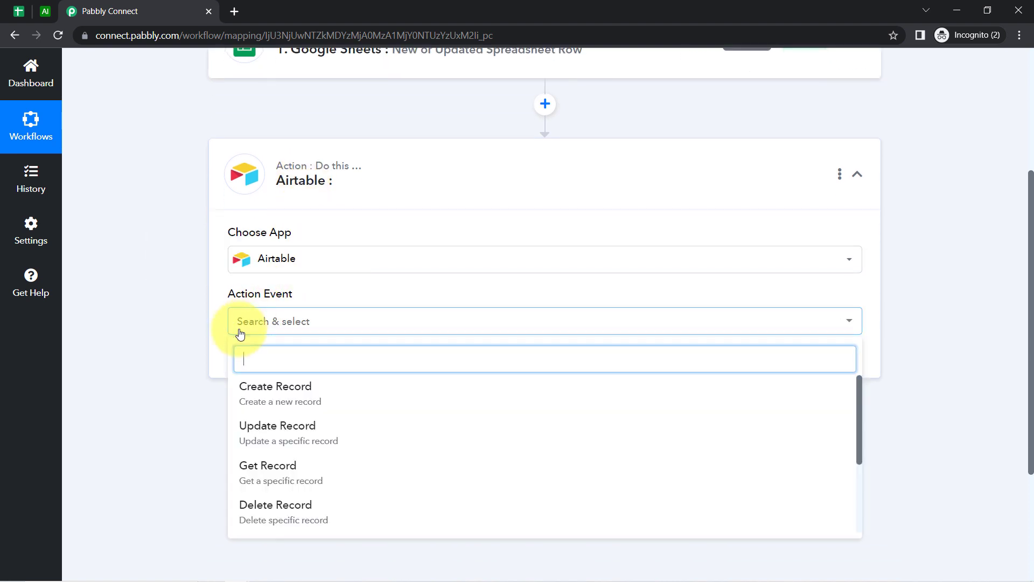
{"action": "scroll", "coordinate": [185, 344], "scroll_direction": "down", "scroll_amount": 2}
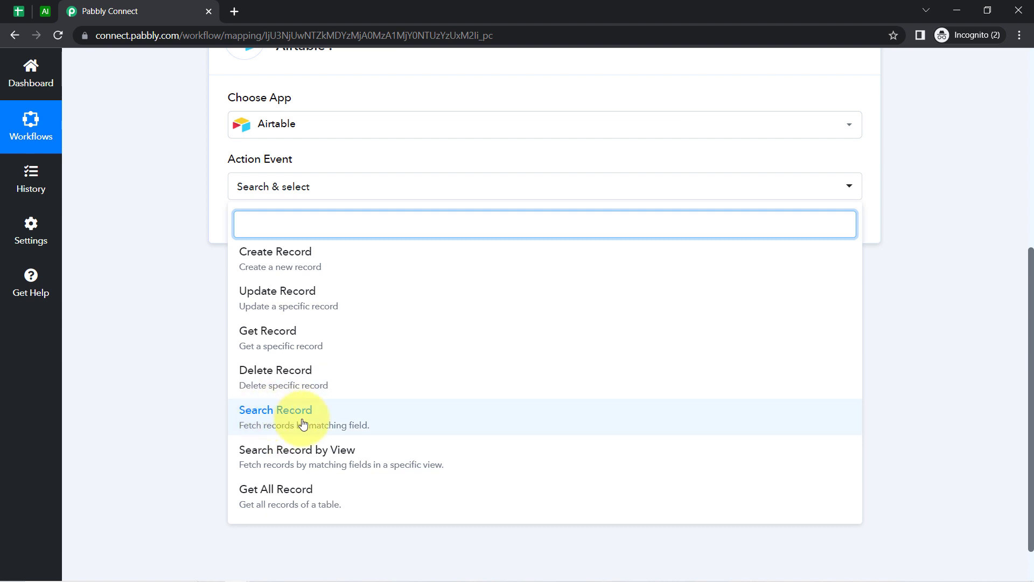
{"action": "left_click", "coordinate": [269, 419]}
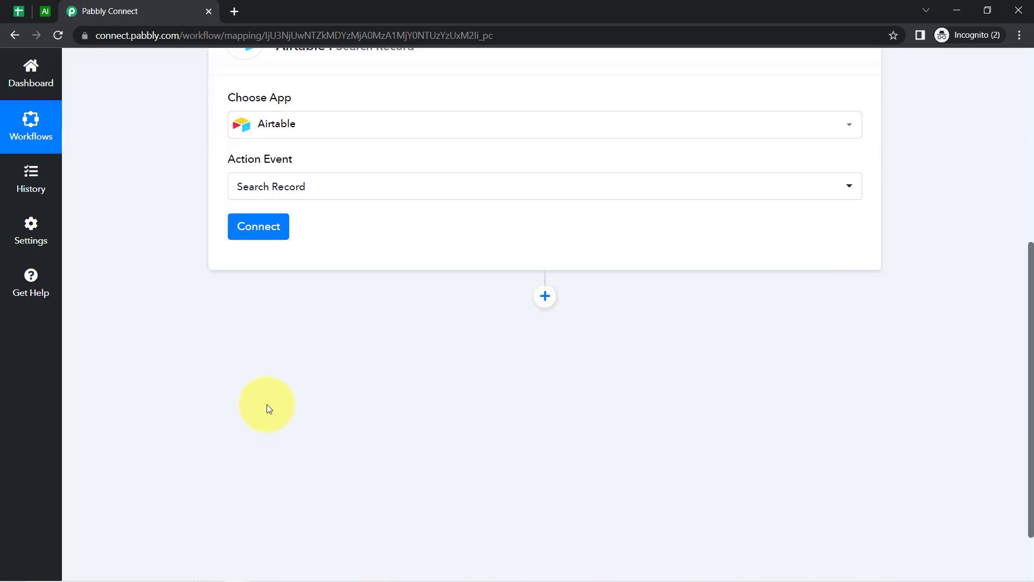
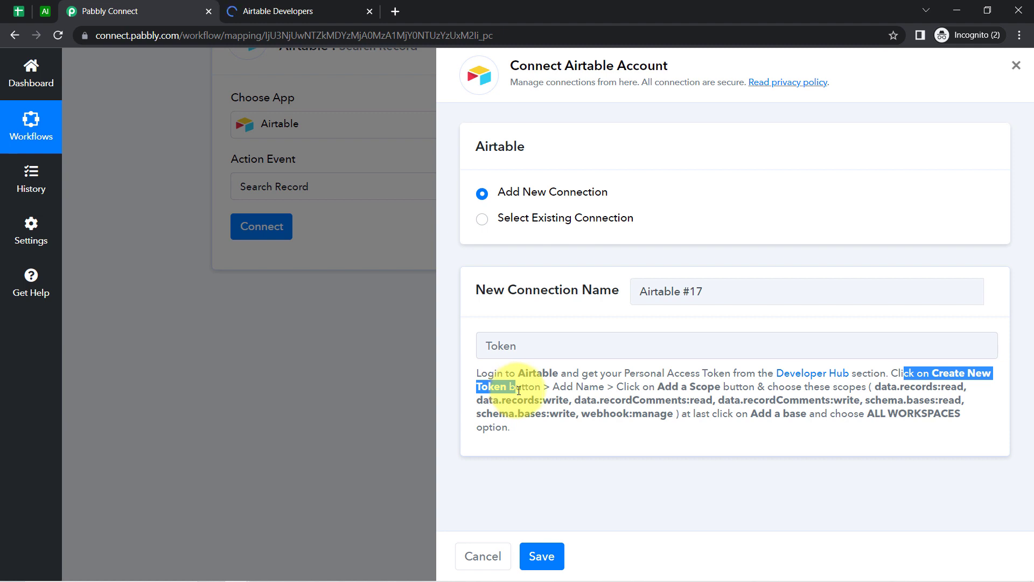
Step: Read the connection pane's instructions on creating an Airtable token, adding the listed scopes and choosing all workspaces
{"action": "double_click", "coordinate": [519, 389]}
{"action": "left_click_drag", "start_coordinate": [553, 386], "coordinate": [707, 387]}
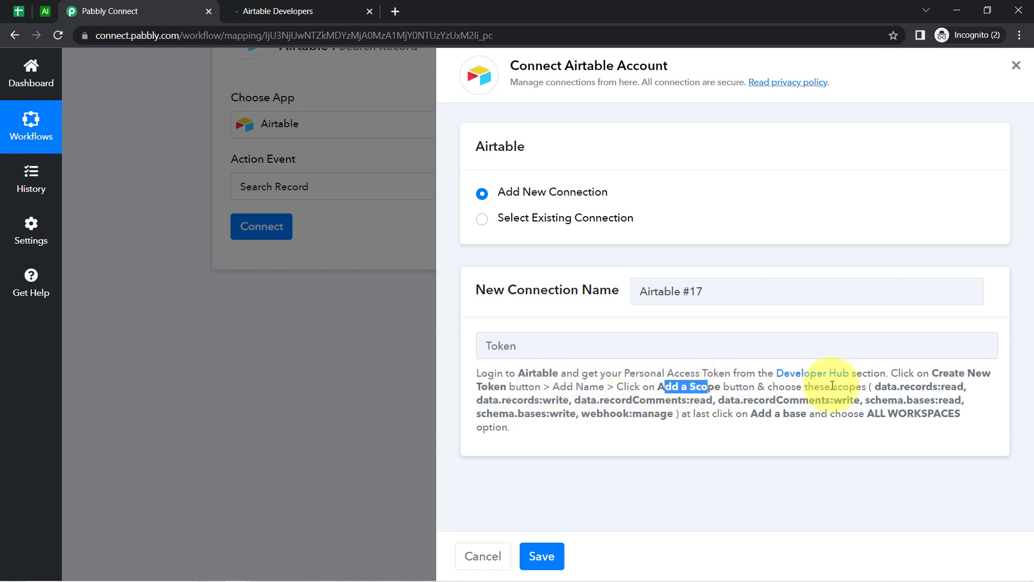
{"action": "left_click_drag", "start_coordinate": [874, 386], "coordinate": [723, 431]}
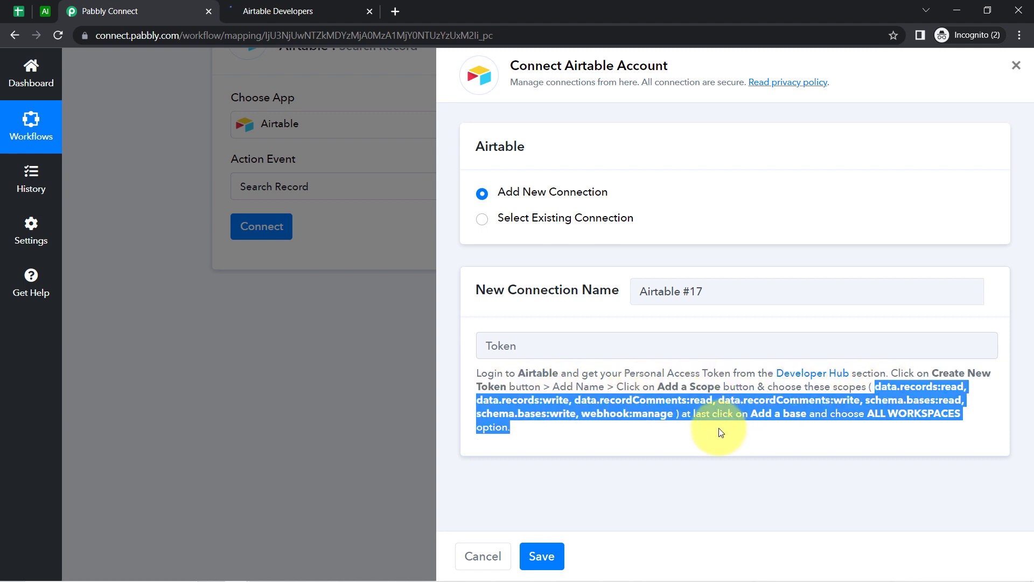
Step: Switch to the Airtable Developers page and start a new personal access token named "sync airtable and google sheets"
{"action": "left_click", "coordinate": [289, 4]}
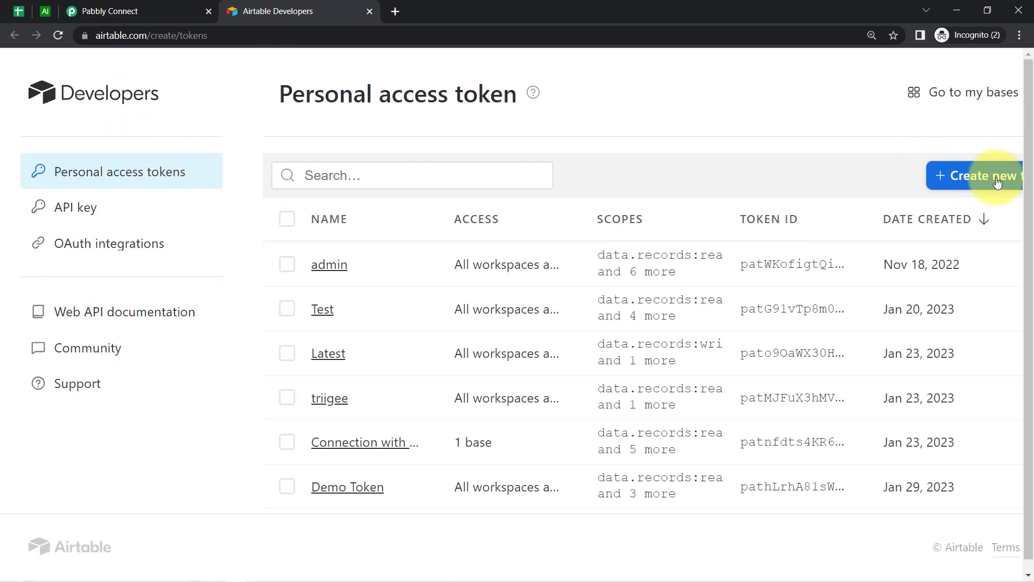
{"action": "left_click", "coordinate": [973, 184]}
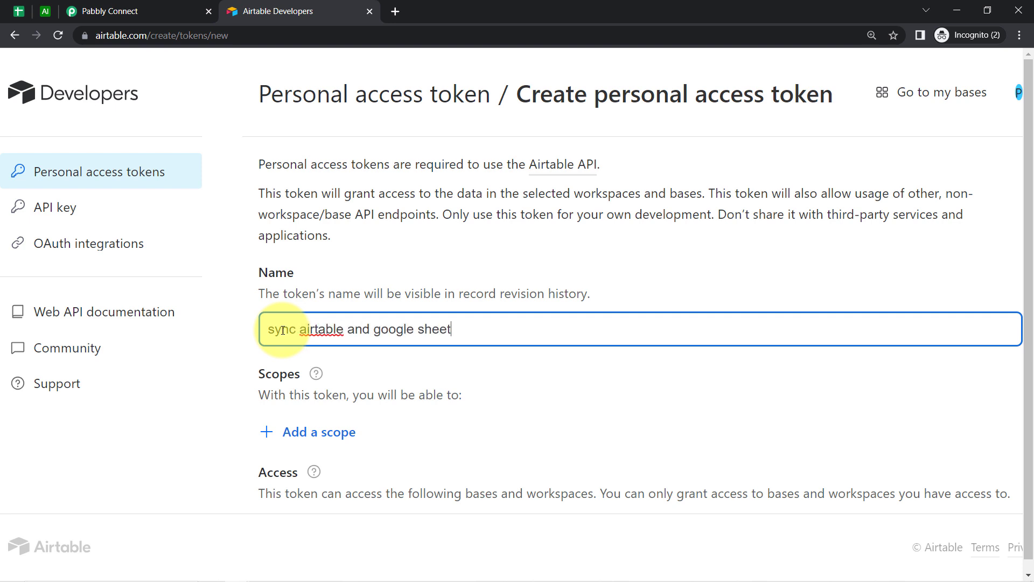
Step: Add the data.records:read and data.records:write scopes to the token, checking the required scopes in Pabbly Connect
{"action": "scroll", "coordinate": [269, 326], "scroll_direction": "down", "scroll_amount": 2}
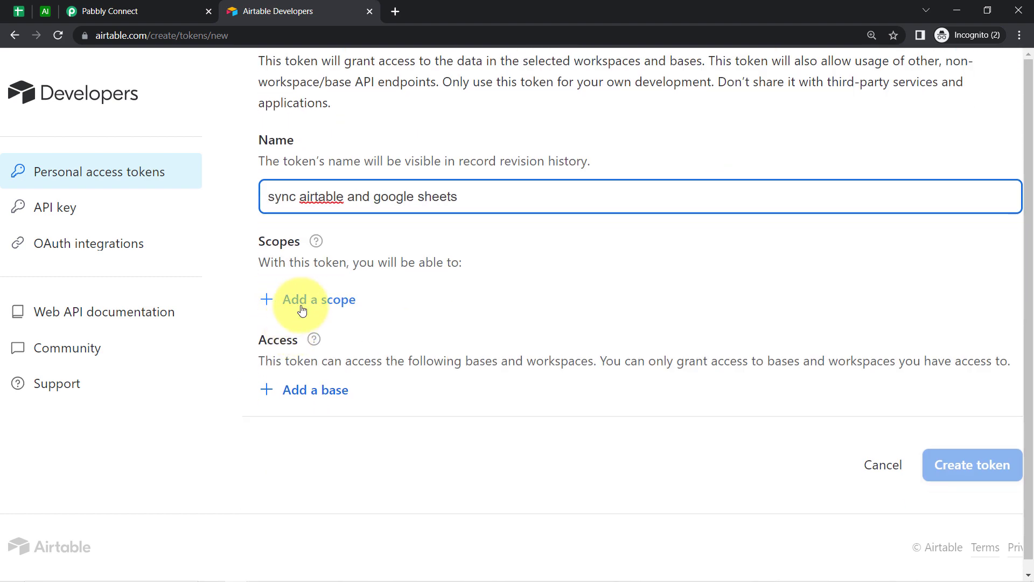
{"action": "left_click", "coordinate": [312, 307]}
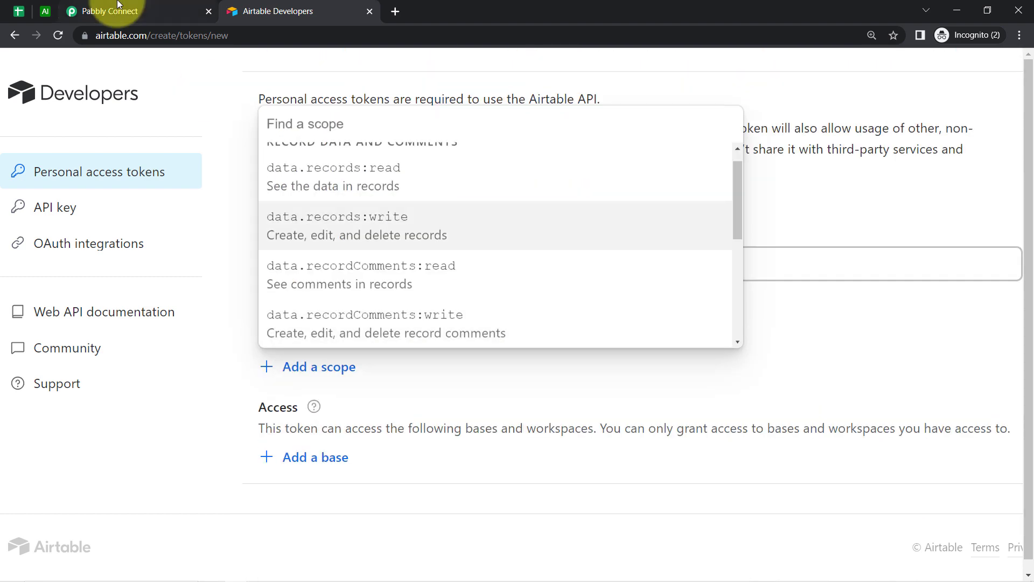
{"action": "left_click", "coordinate": [111, 12]}
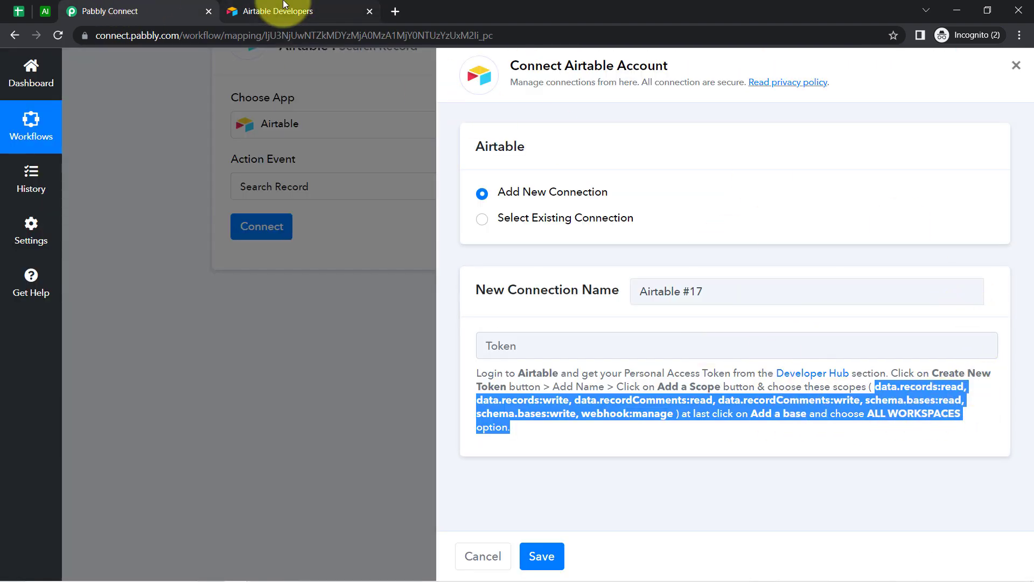
{"action": "left_click", "coordinate": [284, 5]}
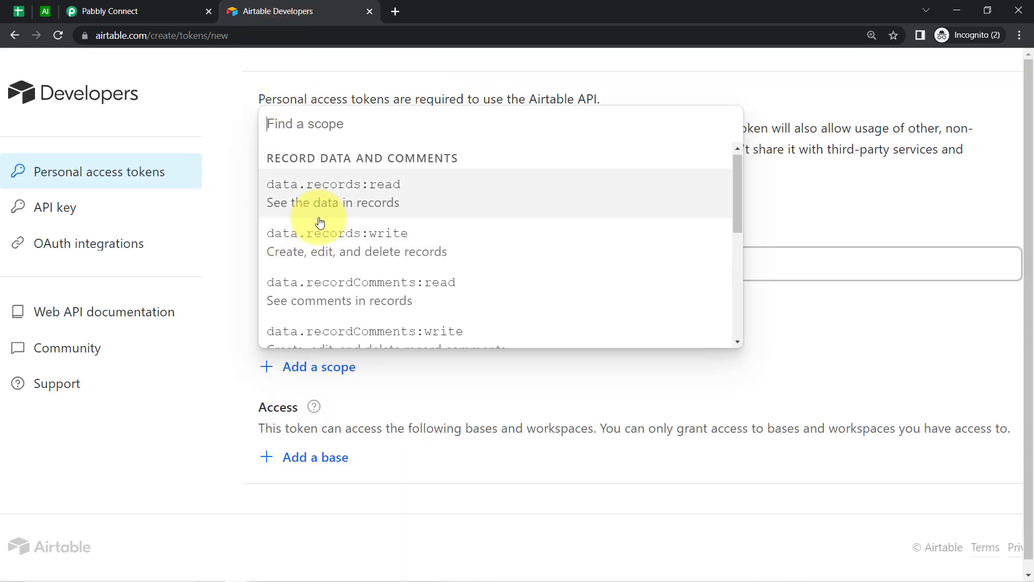
{"action": "left_click", "coordinate": [338, 207]}
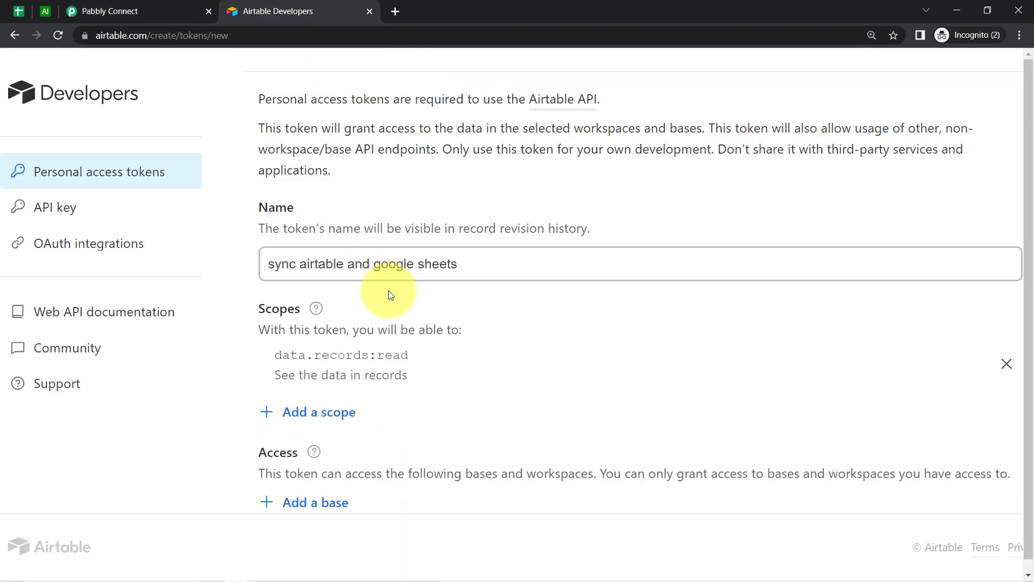
{"action": "left_click", "coordinate": [307, 416]}
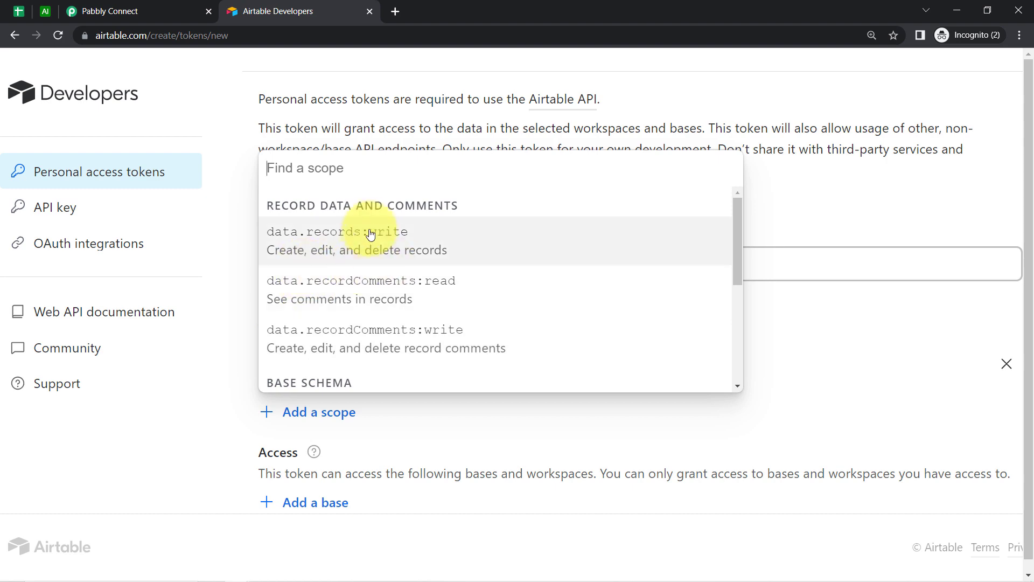
{"action": "left_click", "coordinate": [435, 233]}
Step: Add the schema.bases:read, schema.bases:write, webhook:manage, data.recordComments:write and data.recordComments:read scopes to the token
{"action": "left_click", "coordinate": [297, 467]}
{"action": "scroll", "coordinate": [378, 344], "scroll_direction": "down", "scroll_amount": 3}
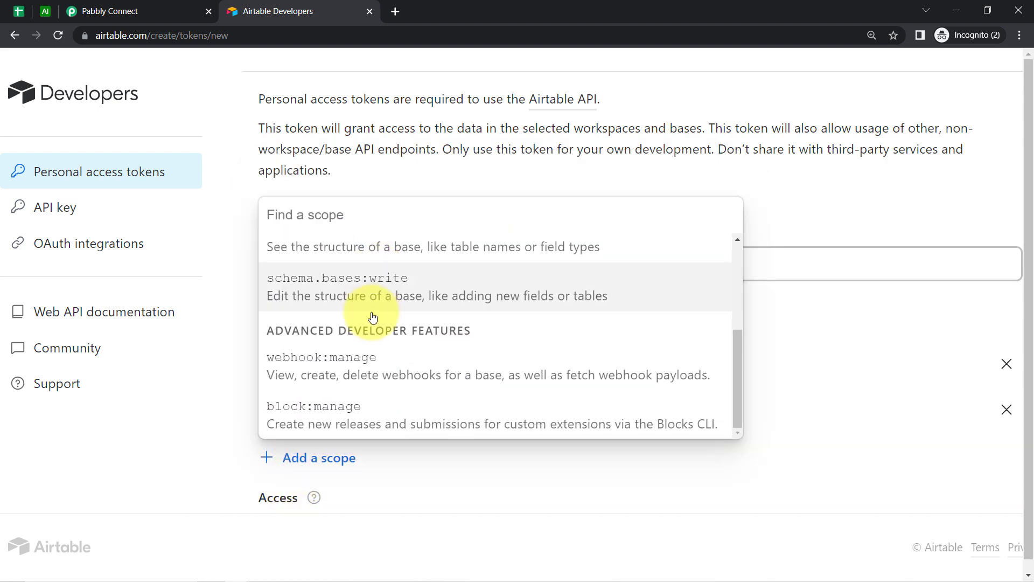
{"action": "scroll", "coordinate": [323, 312], "scroll_direction": "up", "scroll_amount": 2}
{"action": "left_click", "coordinate": [290, 311]}
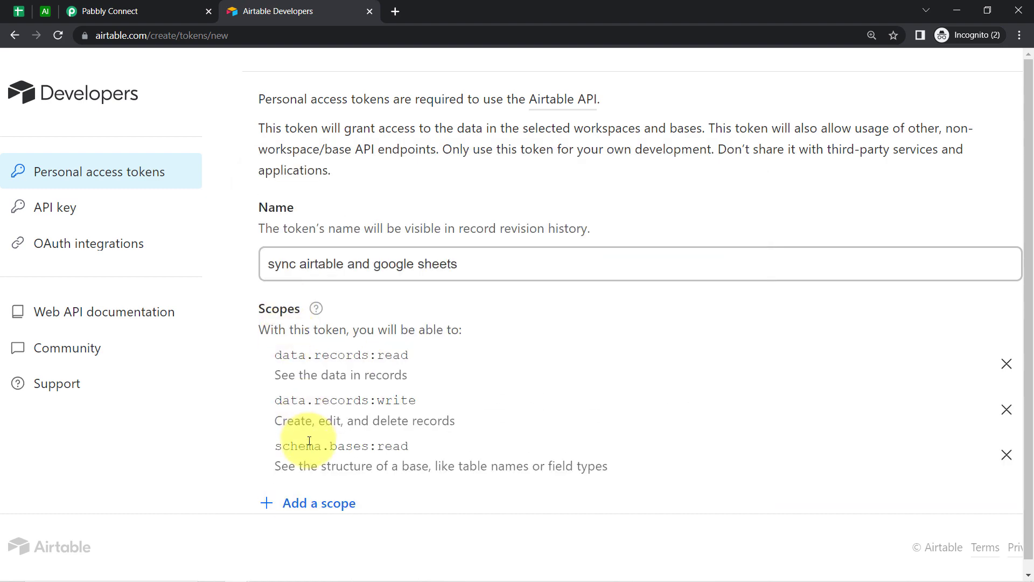
{"action": "left_click", "coordinate": [304, 502]}
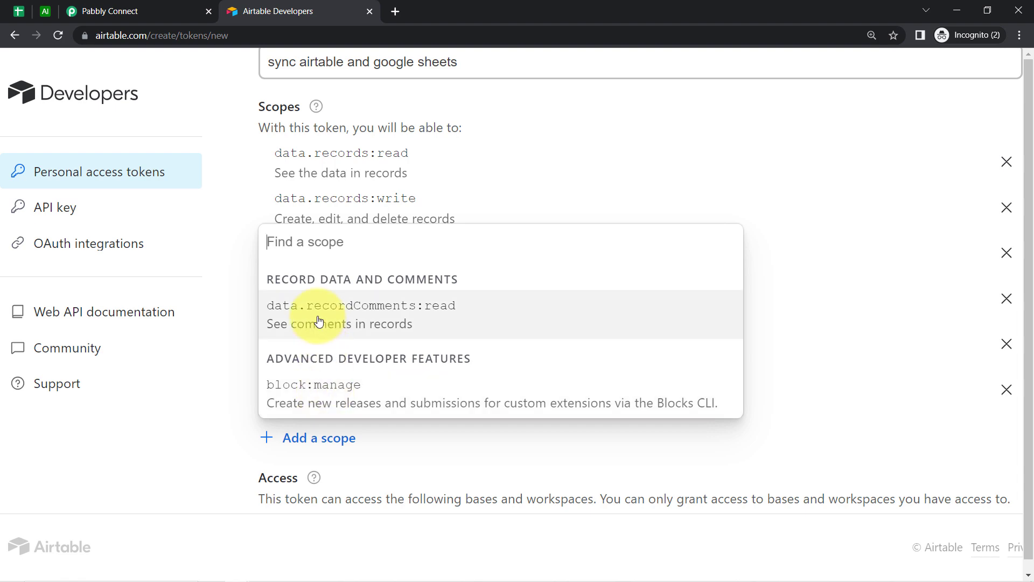
{"action": "left_click", "coordinate": [316, 312]}
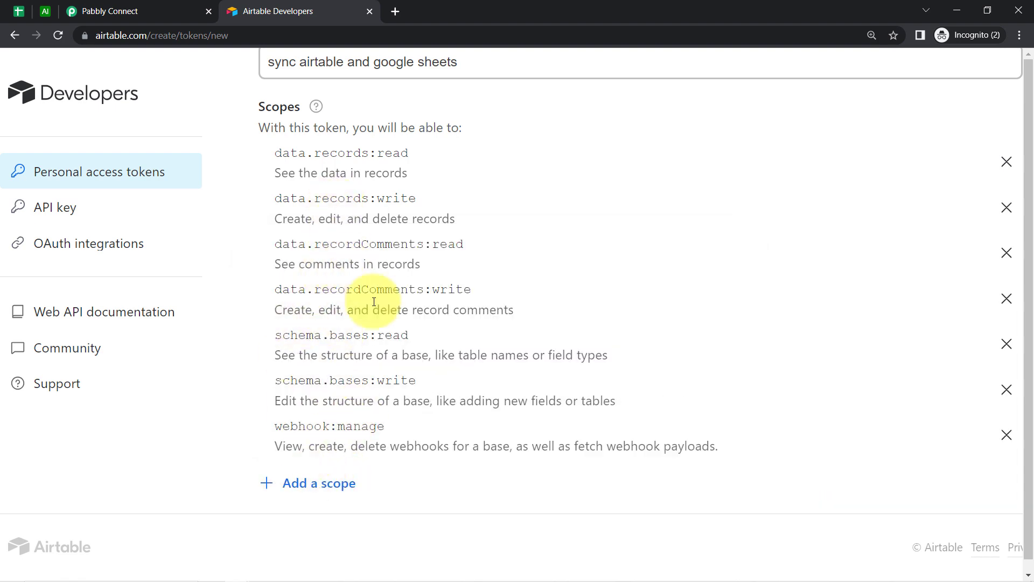
Step: Grant the token access to all current and future bases in all current and future workspaces and create it
{"action": "scroll", "coordinate": [341, 321], "scroll_direction": "down", "scroll_amount": 3}
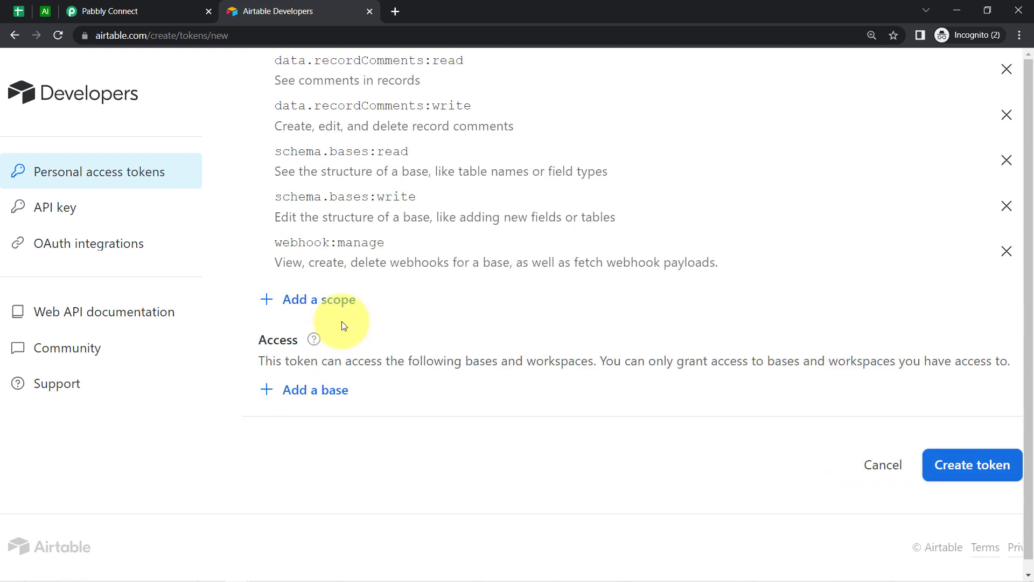
{"action": "left_click", "coordinate": [308, 392]}
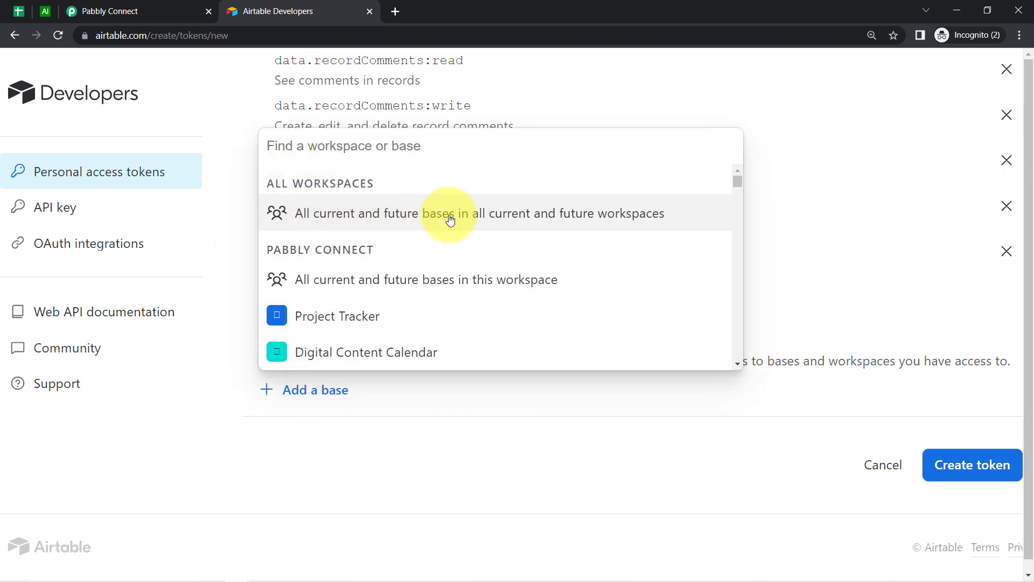
{"action": "left_click", "coordinate": [480, 223]}
{"action": "scroll", "coordinate": [847, 423], "scroll_direction": "down", "scroll_amount": 1}
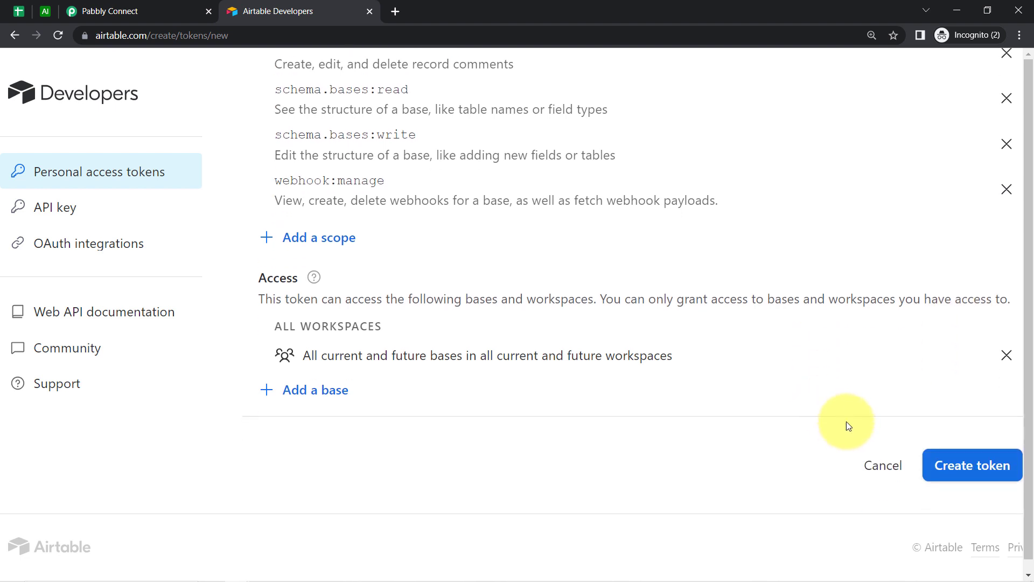
{"action": "left_click", "coordinate": [964, 474]}
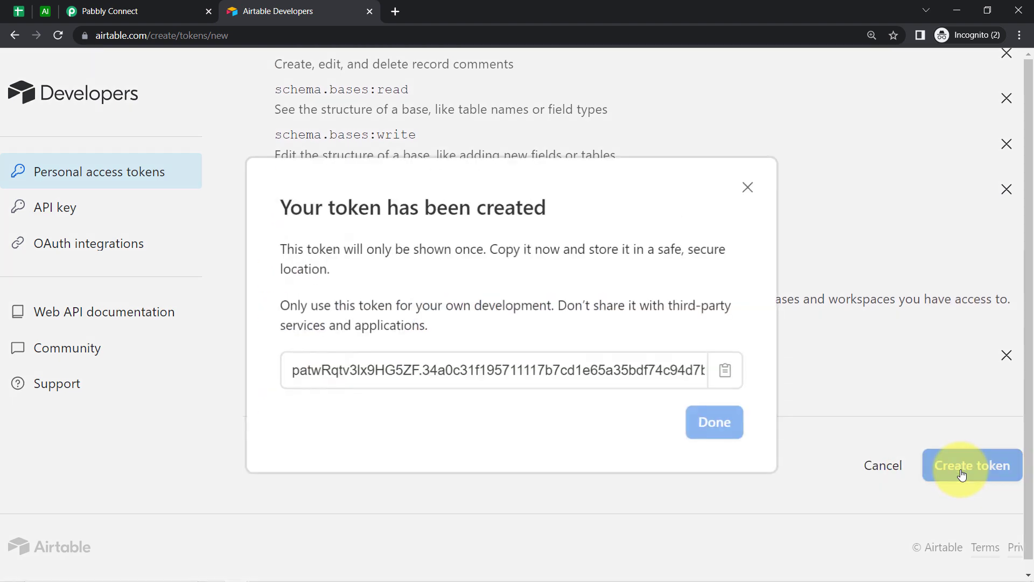
Step: Copy the new access token, paste it into the Token field of the Airtable connection in Pabbly Connect and save the connection
{"action": "left_click", "coordinate": [727, 369]}
{"action": "left_click", "coordinate": [708, 420]}
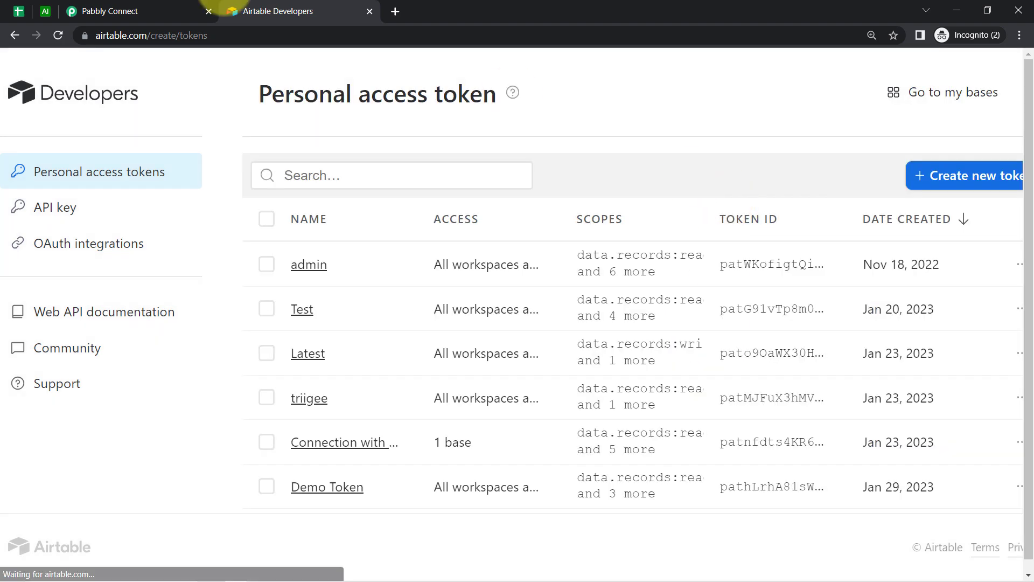
{"action": "left_click", "coordinate": [109, 6]}
{"action": "left_click", "coordinate": [499, 335]}
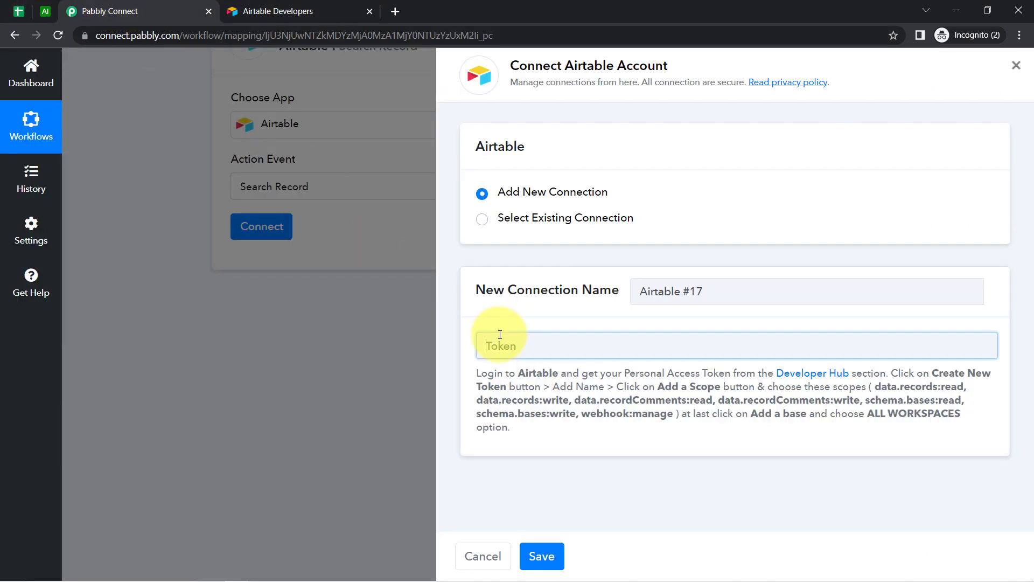
{"action": "key", "text": "ctrl+v"}
{"action": "left_click", "coordinate": [543, 556]}
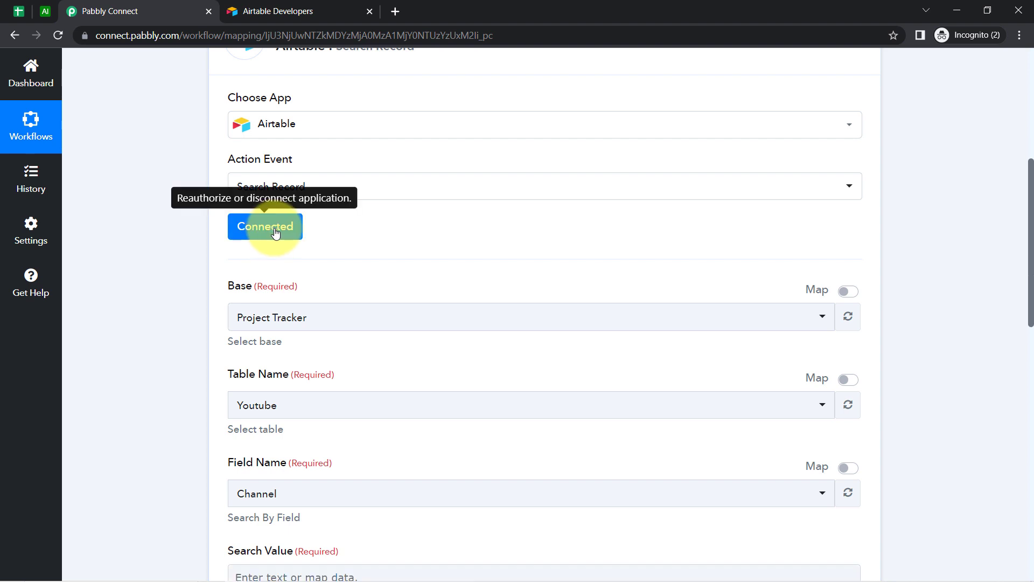
Step: Set the Search Record action's base to All Due Invoice Details, checking the base's name in Airtable
{"action": "scroll", "coordinate": [226, 263], "scroll_direction": "down", "scroll_amount": 1}
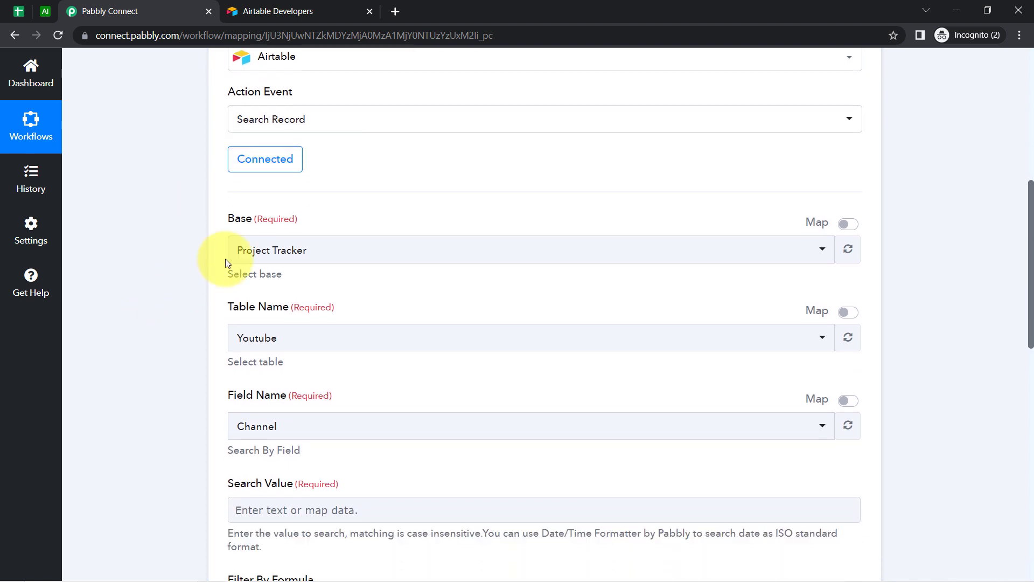
{"action": "left_click", "coordinate": [249, 252]}
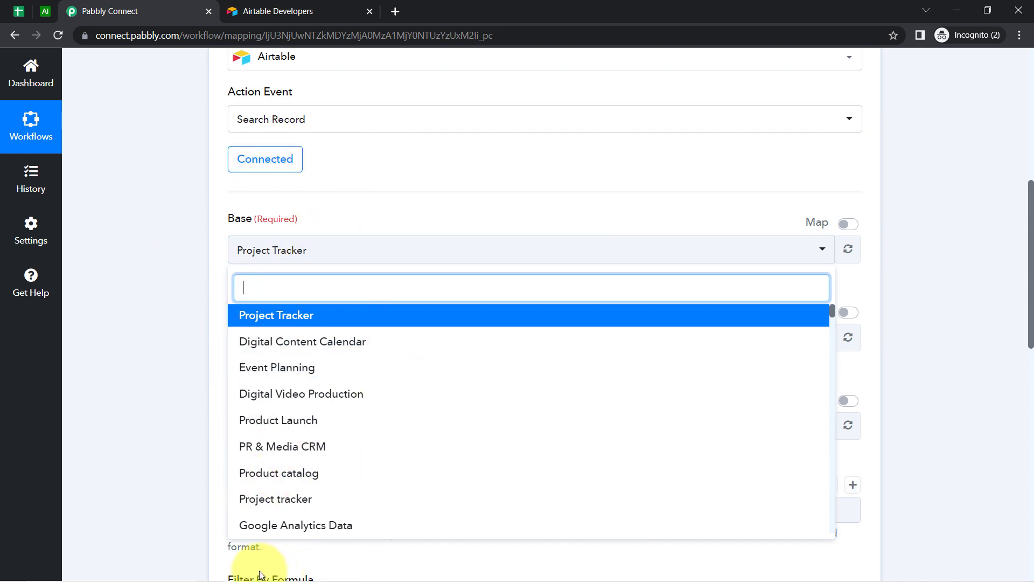
{"action": "left_click", "coordinate": [128, 364]}
{"action": "left_click", "coordinate": [45, 11]}
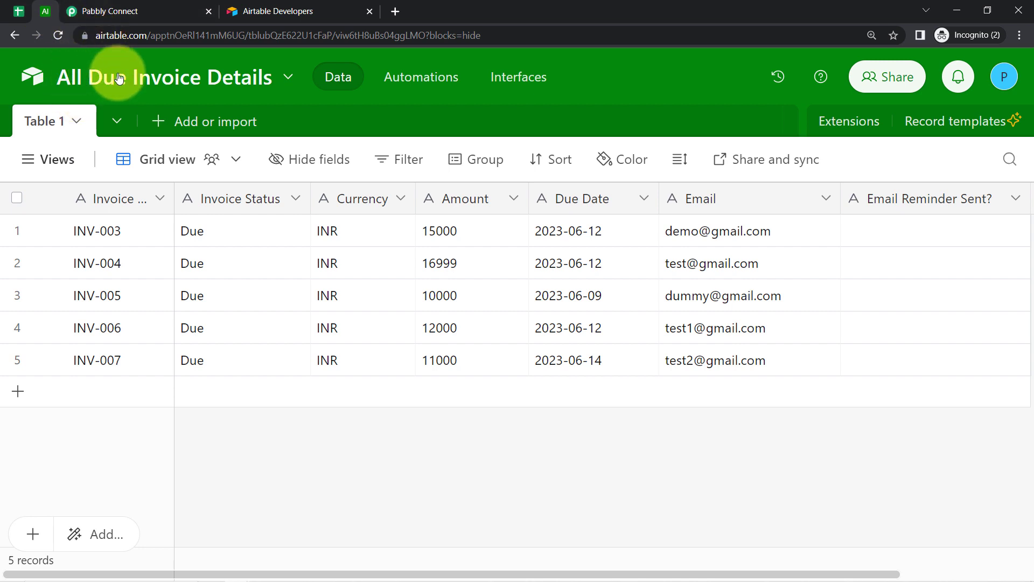
{"action": "left_click", "coordinate": [138, 5]}
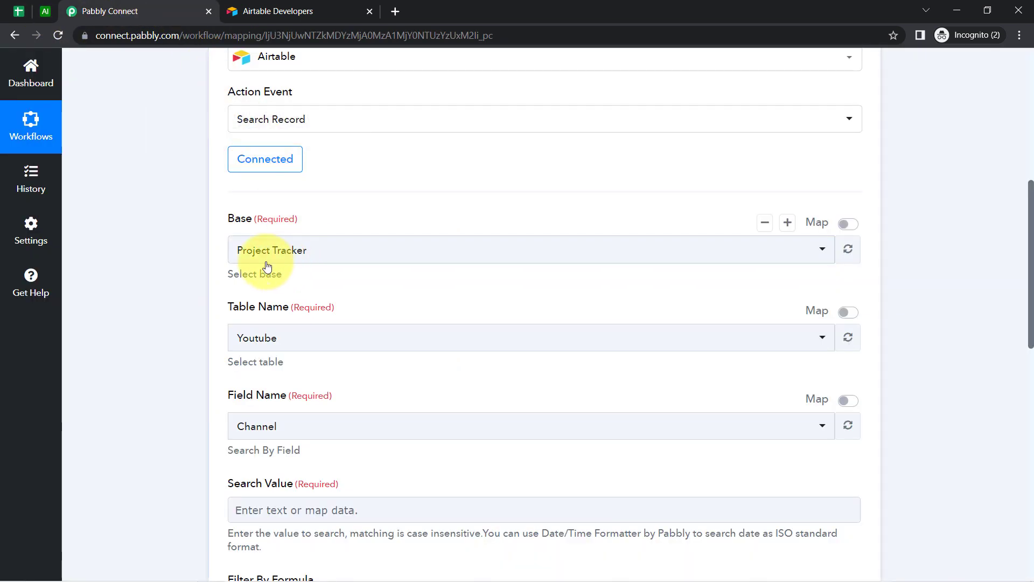
{"action": "left_click", "coordinate": [248, 256]}
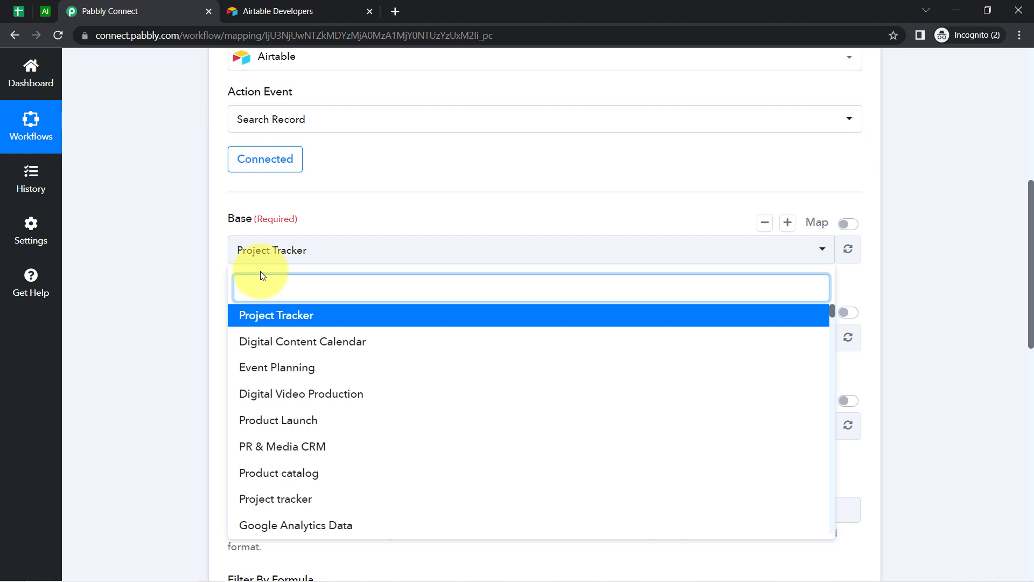
{"action": "type", "text": "all due"}
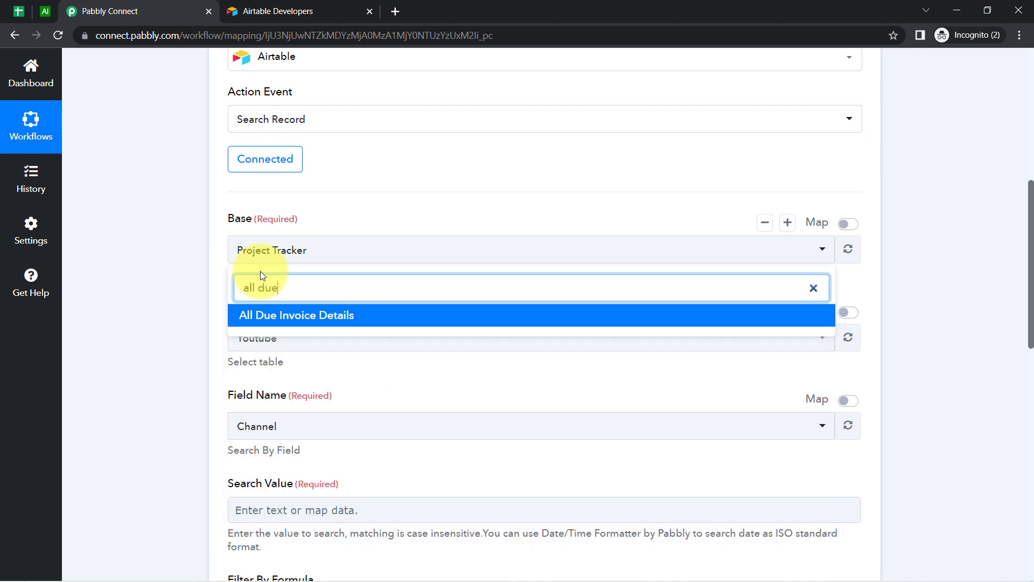
{"action": "left_click", "coordinate": [259, 316]}
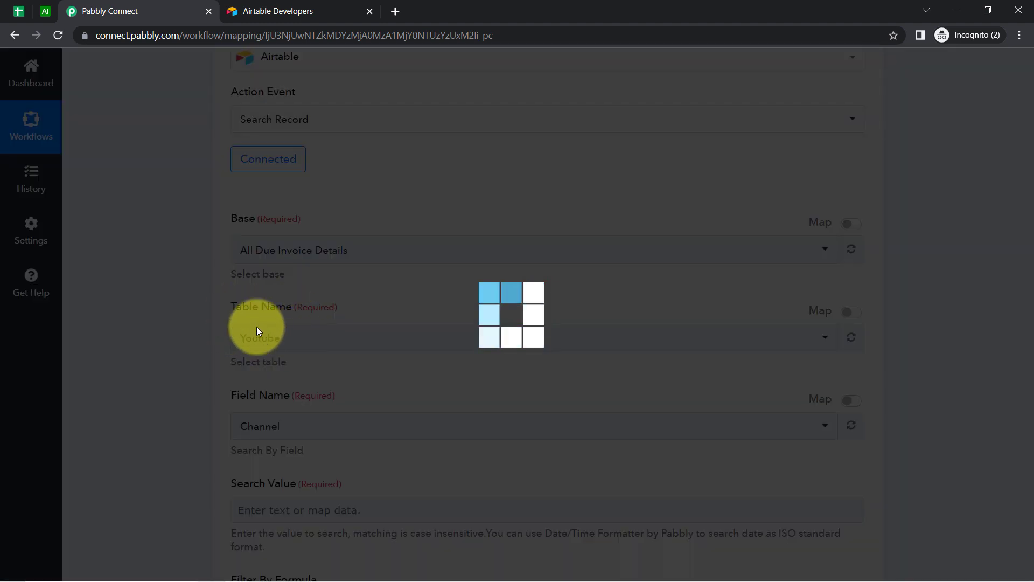
Step: Check the Search Record action's Table 1 and Invoice No. search field against the Airtable base and the Google Sheet
{"action": "left_click", "coordinate": [45, 11]}
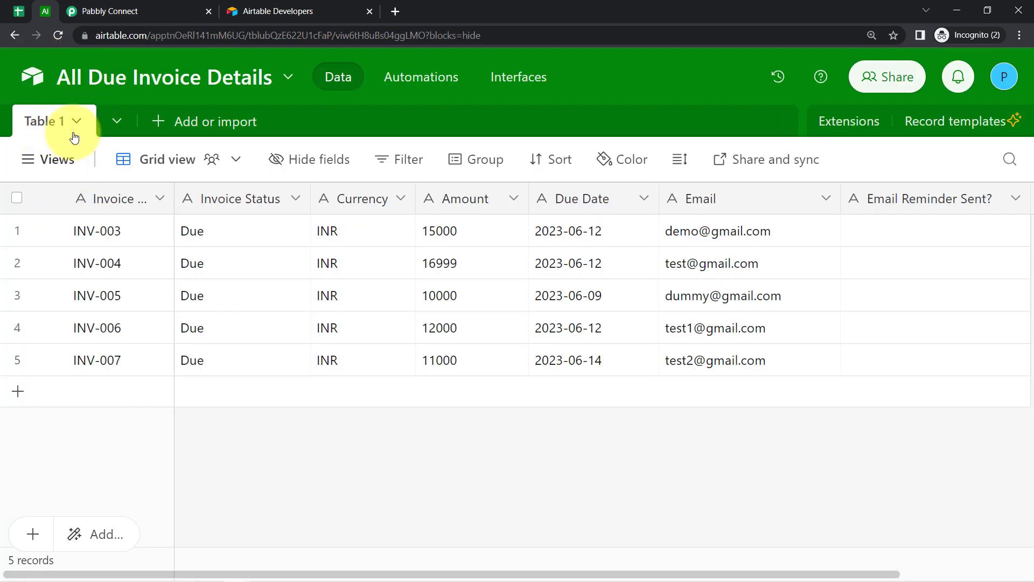
{"action": "left_click", "coordinate": [164, 11]}
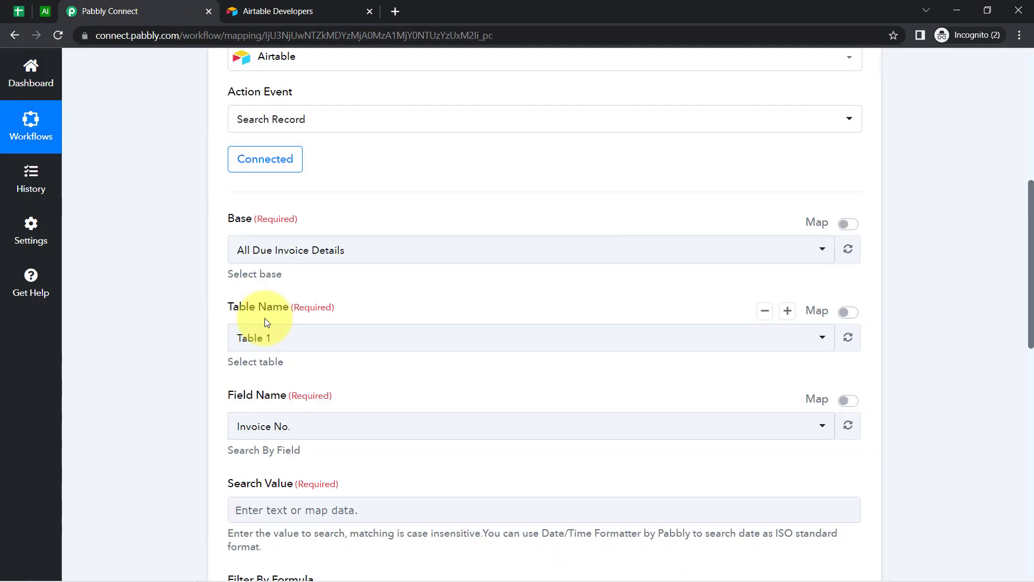
{"action": "scroll", "coordinate": [258, 332], "scroll_direction": "down", "scroll_amount": 1}
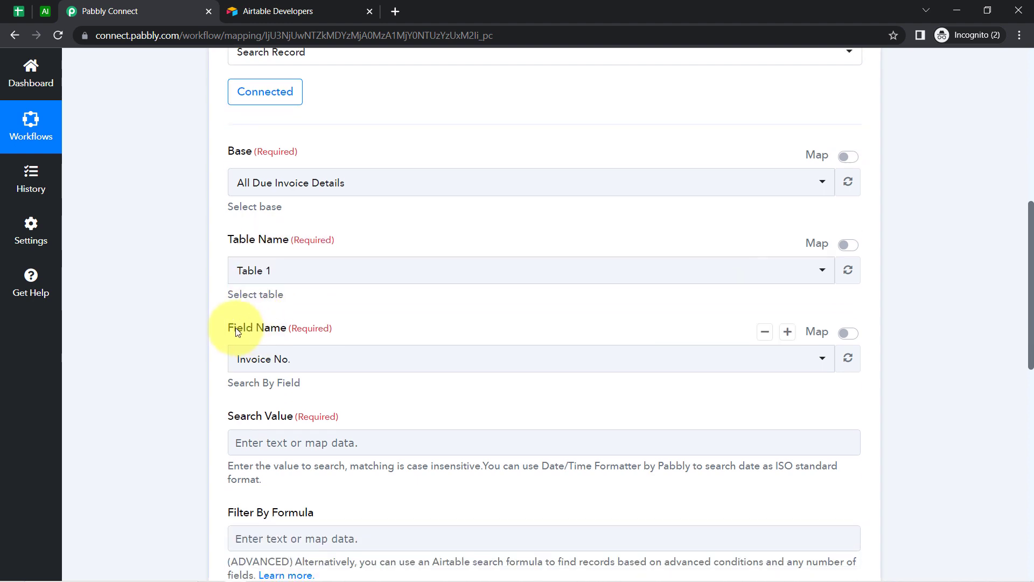
{"action": "left_click", "coordinate": [279, 336]}
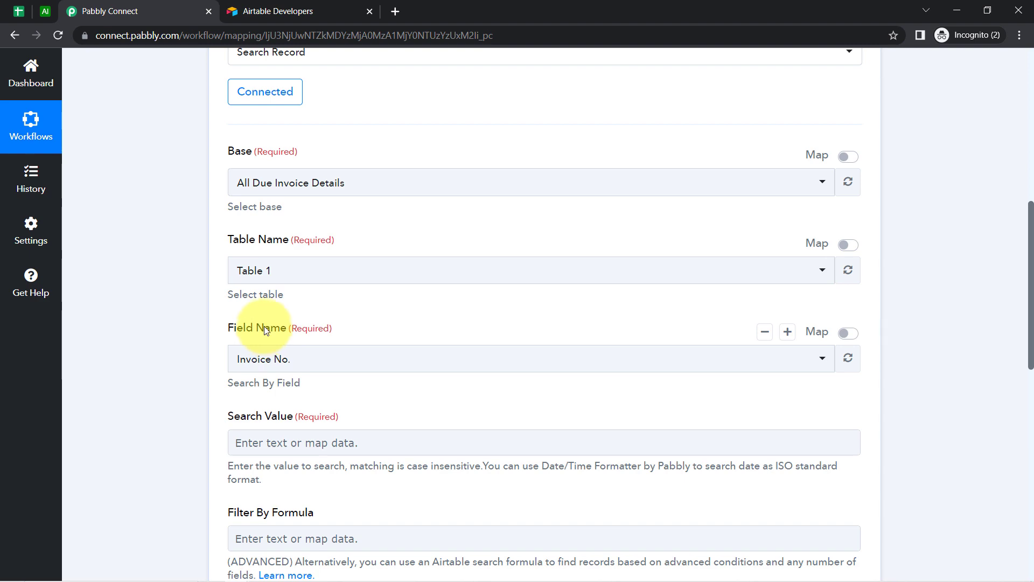
{"action": "left_click", "coordinate": [19, 10]}
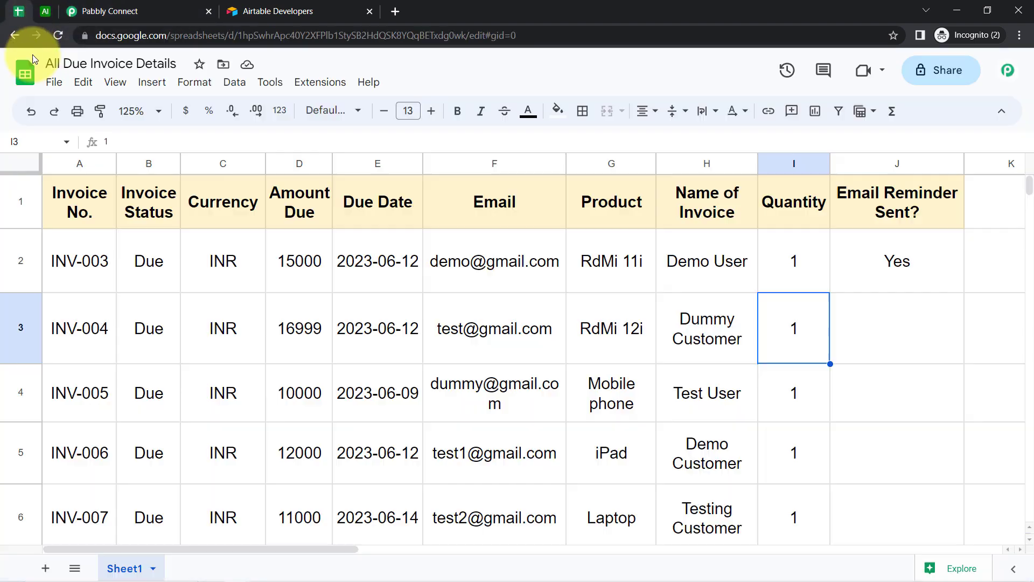
{"action": "left_click", "coordinate": [71, 162]}
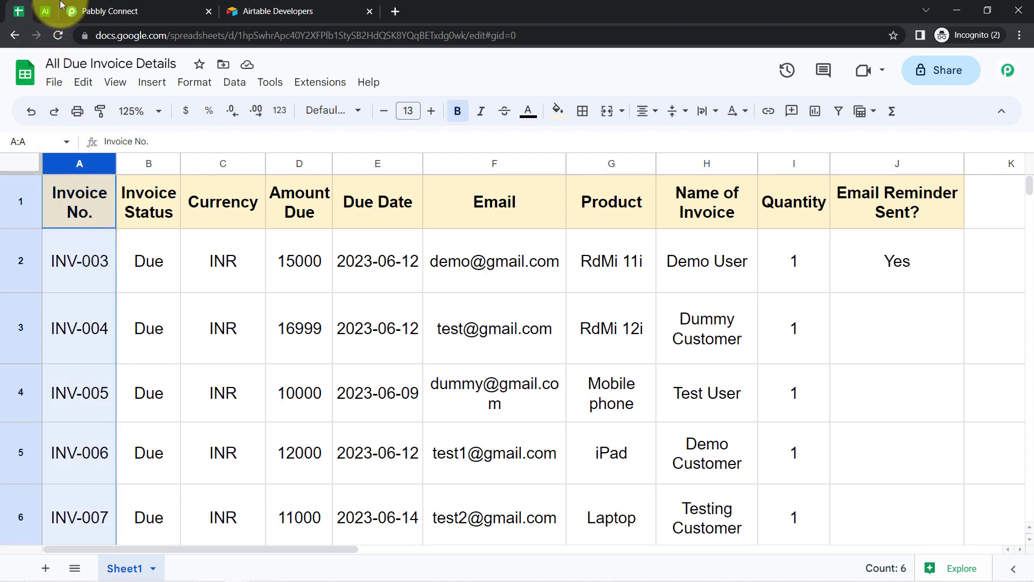
{"action": "left_click", "coordinate": [46, 11]}
{"action": "left_click", "coordinate": [89, 202]}
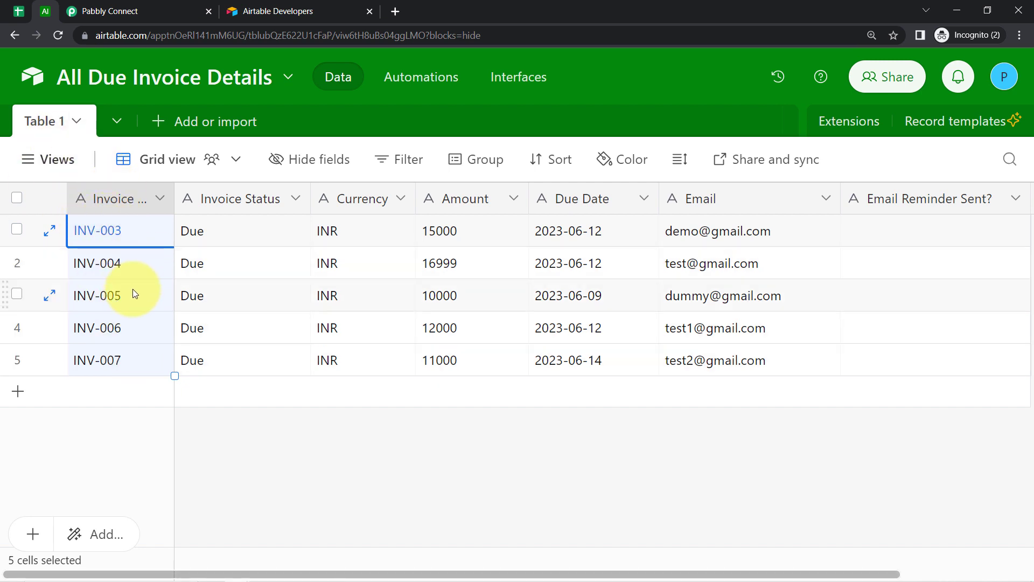
{"action": "left_click", "coordinate": [107, 8]}
{"action": "scroll", "coordinate": [133, 242], "scroll_direction": "down", "scroll_amount": 3}
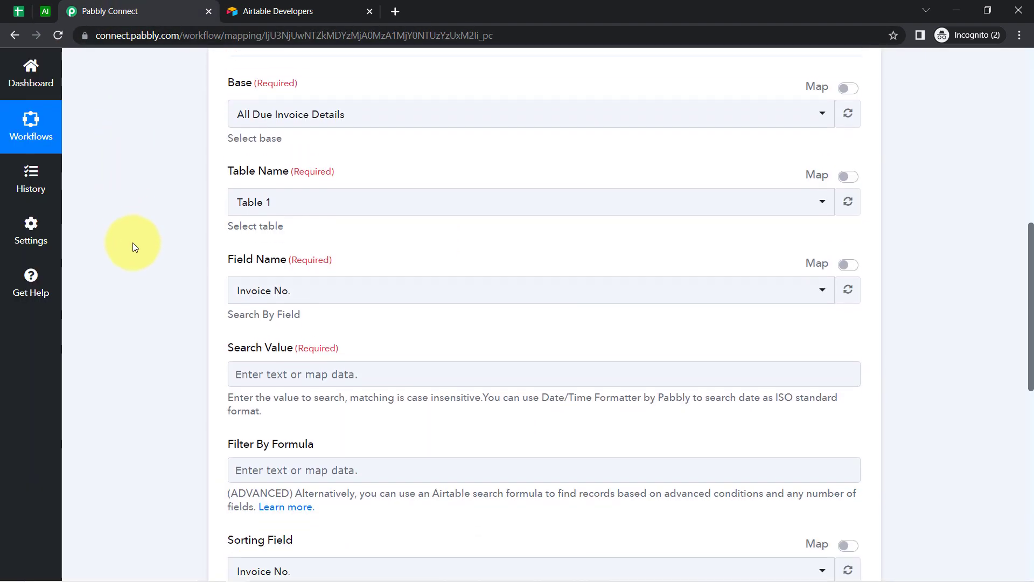
{"action": "left_click", "coordinate": [272, 224]}
{"action": "left_click", "coordinate": [264, 291]}
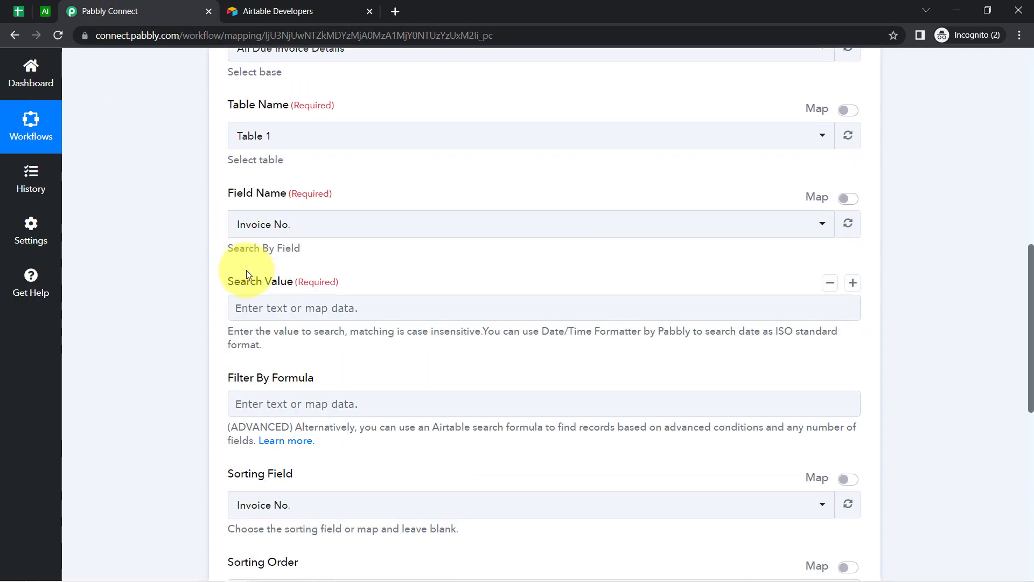
Step: Examine the invoice number needed for the Search Value in the Google Sheet, the Airtable table and the trigger's received response
{"action": "scroll", "coordinate": [188, 237], "scroll_direction": "down", "scroll_amount": 3}
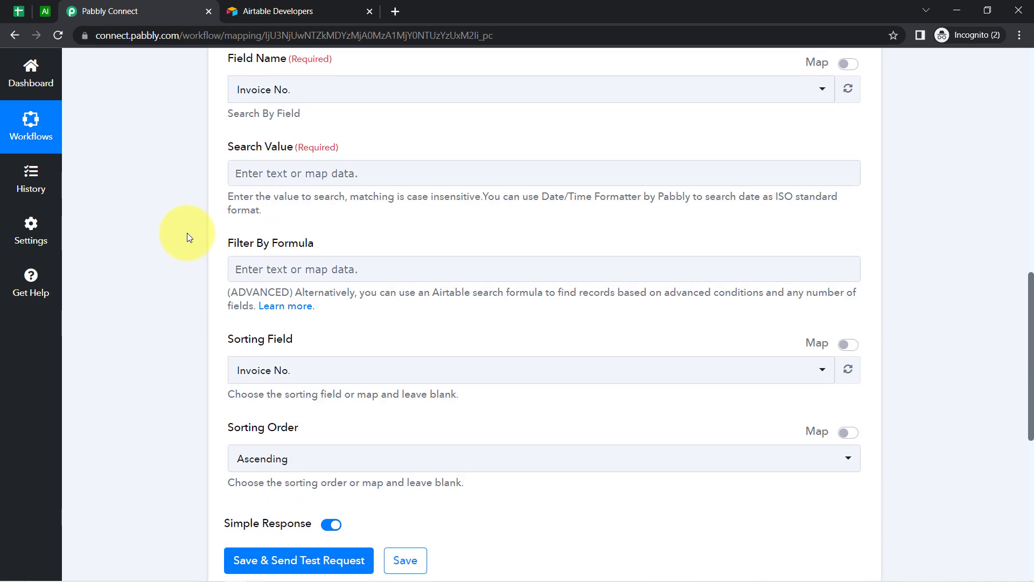
{"action": "left_click_drag", "start_coordinate": [234, 146], "coordinate": [312, 147]}
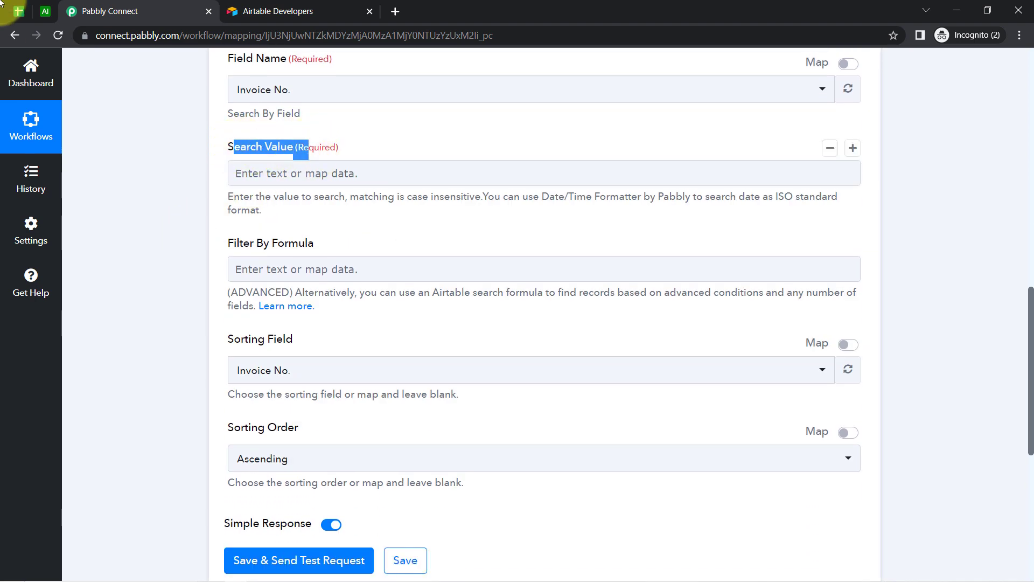
{"action": "left_click", "coordinate": [18, 11]}
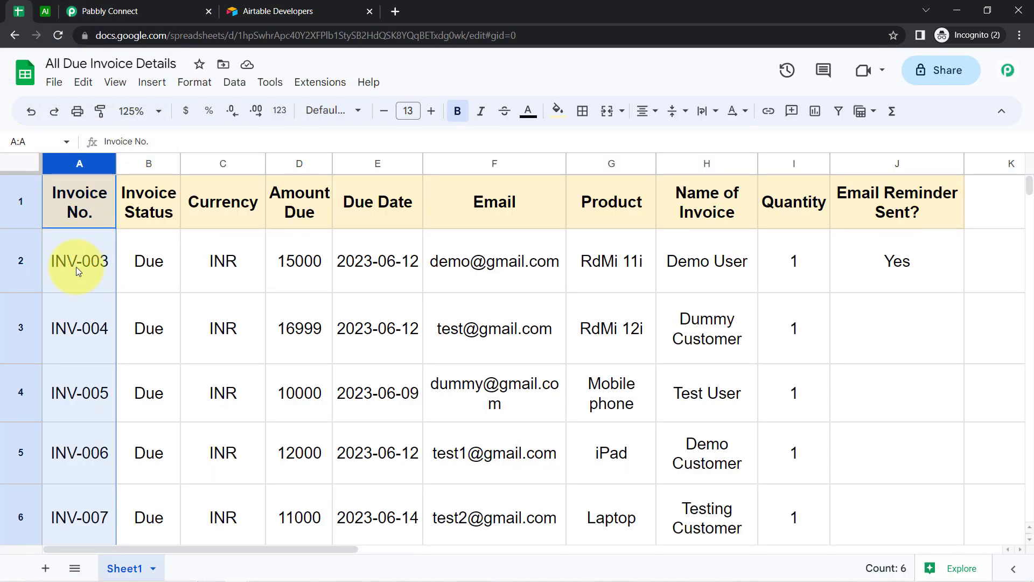
{"action": "left_click", "coordinate": [36, 10]}
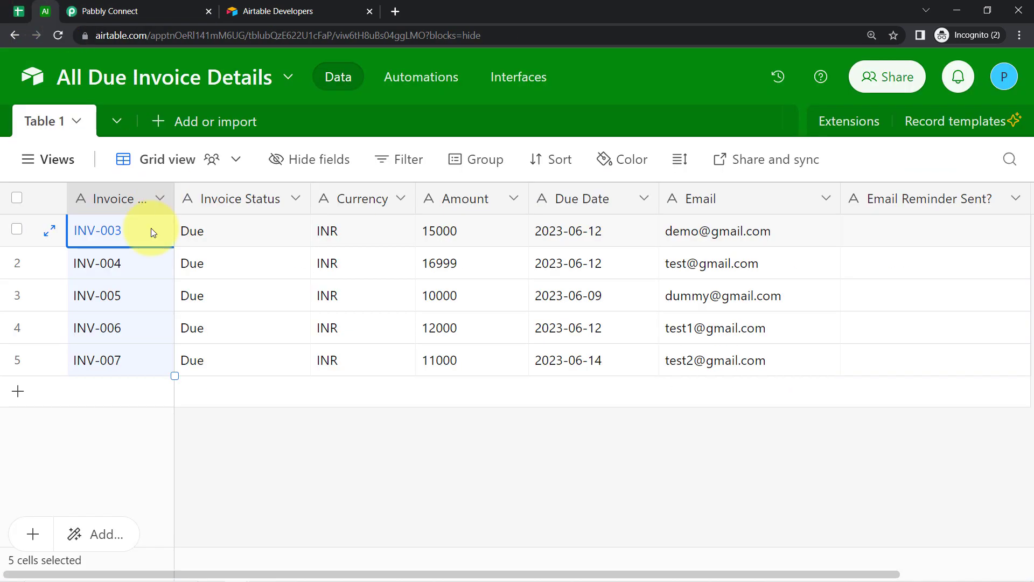
{"action": "left_click", "coordinate": [121, 6]}
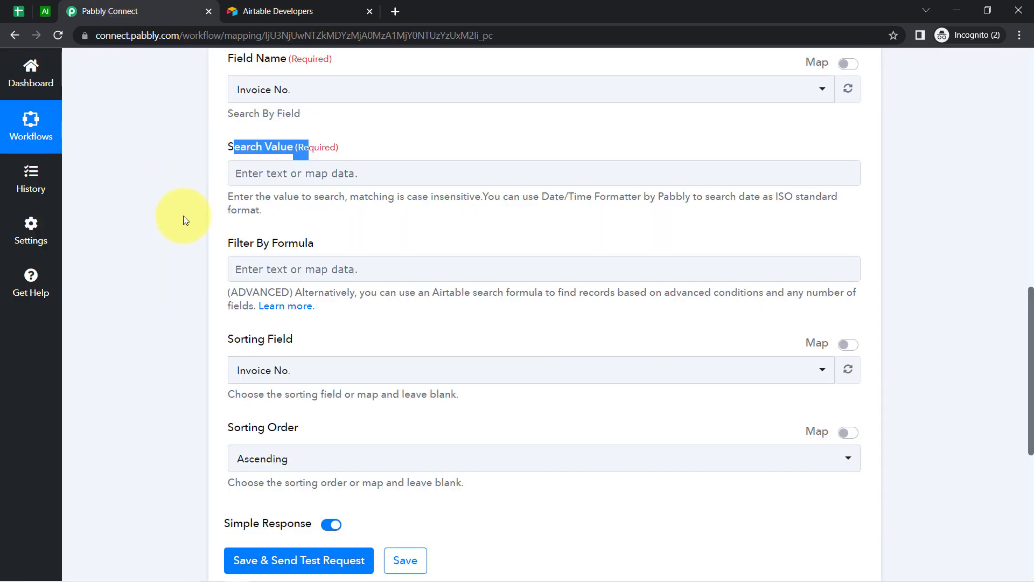
{"action": "scroll", "coordinate": [183, 217], "scroll_direction": "up", "scroll_amount": 15}
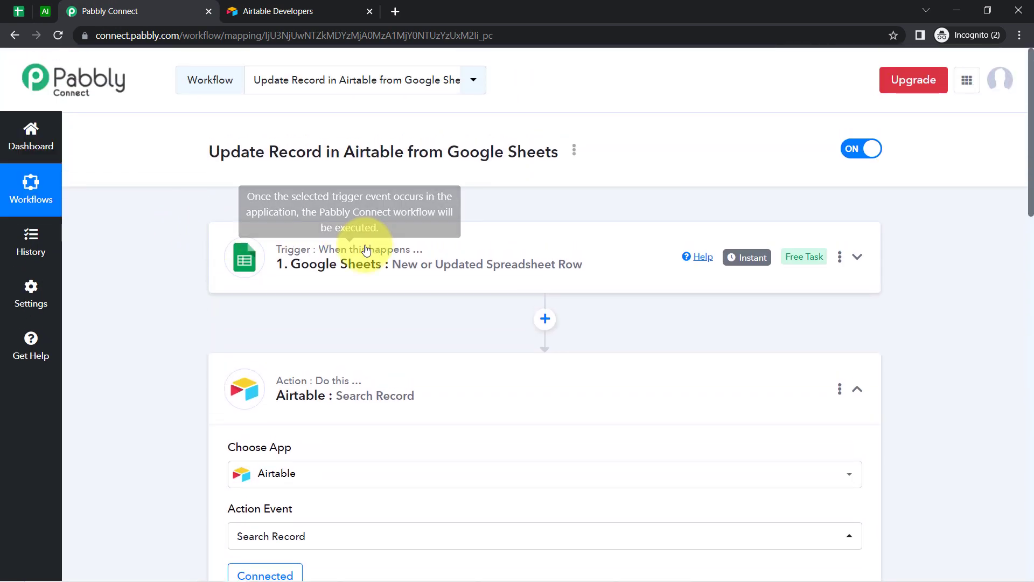
{"action": "left_click", "coordinate": [334, 256]}
{"action": "scroll", "coordinate": [461, 350], "scroll_direction": "down", "scroll_amount": 10}
{"action": "scroll", "coordinate": [617, 360], "scroll_direction": "down", "scroll_amount": 5}
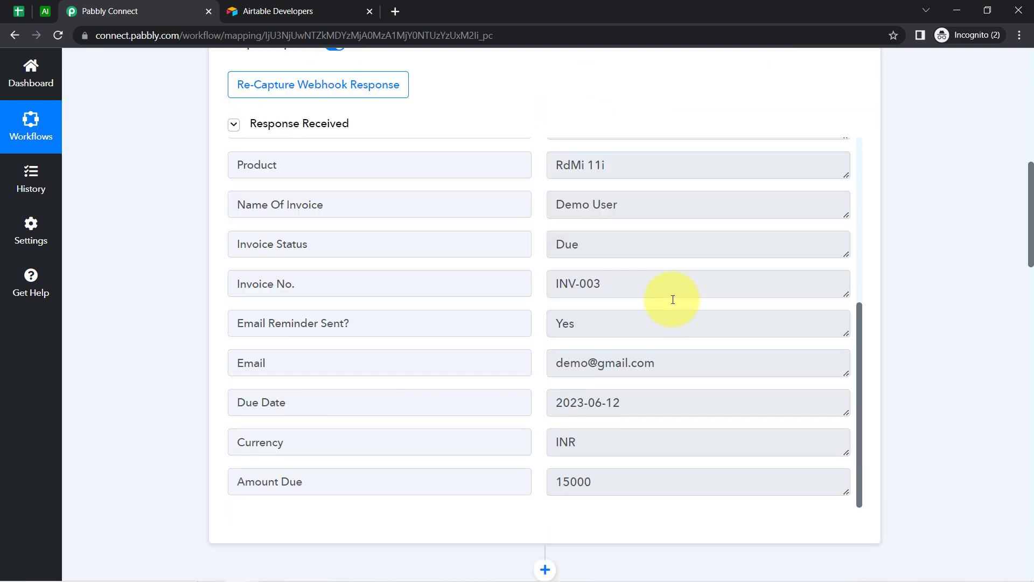
{"action": "left_click_drag", "start_coordinate": [602, 227], "coordinate": [523, 237]}
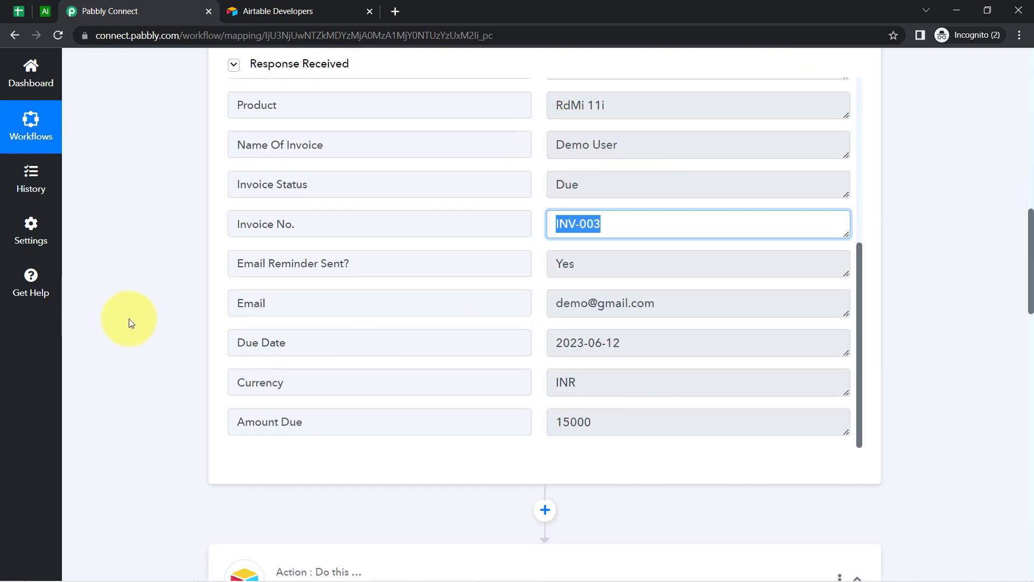
Step: Map the Search Record action's Search Value to Invoice No. from the Google Sheets trigger, finding it with "inv"
{"action": "scroll", "coordinate": [138, 328], "scroll_direction": "down", "scroll_amount": 15}
{"action": "scroll", "coordinate": [137, 328], "scroll_direction": "down", "scroll_amount": 5}
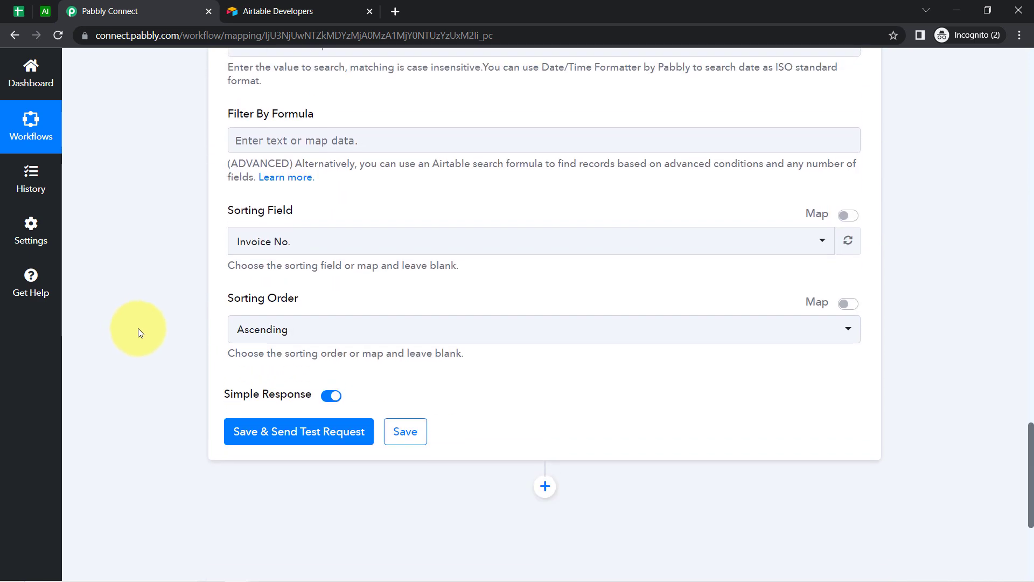
{"action": "scroll", "coordinate": [138, 329], "scroll_direction": "up", "scroll_amount": 5}
{"action": "left_click", "coordinate": [285, 318]}
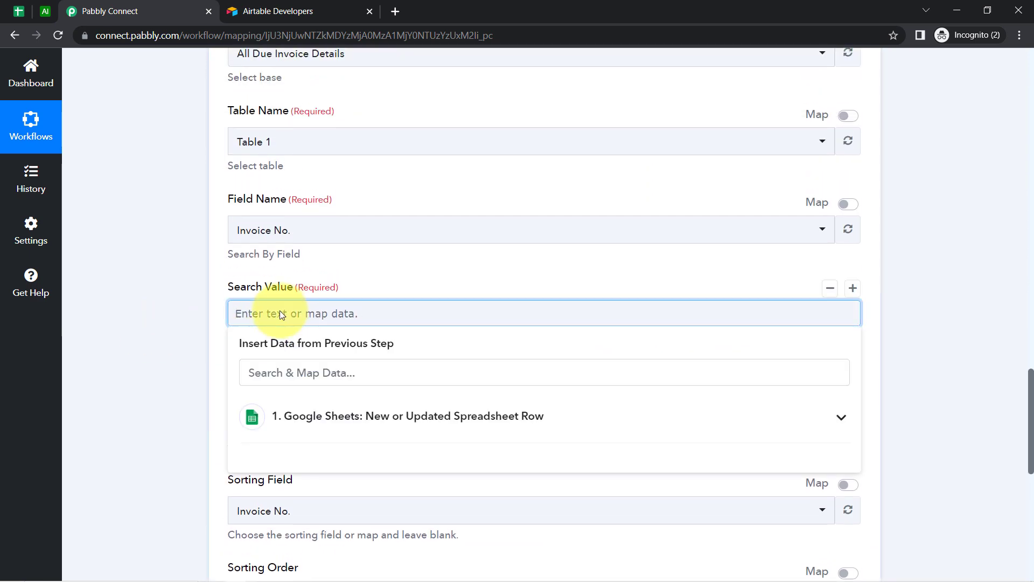
{"action": "left_click", "coordinate": [298, 417]}
{"action": "scroll", "coordinate": [178, 301], "scroll_direction": "down", "scroll_amount": 3}
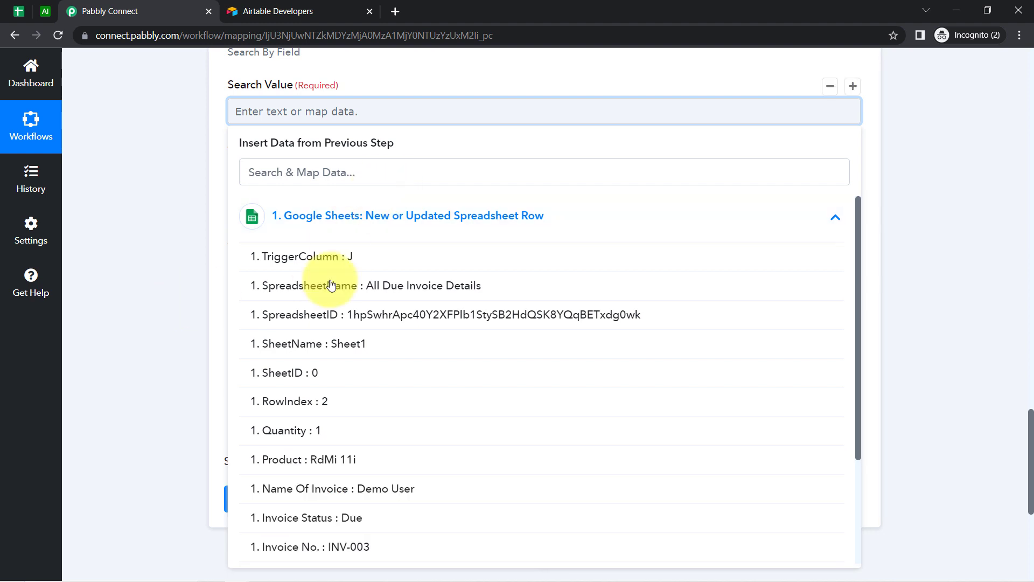
{"action": "left_click", "coordinate": [260, 171]}
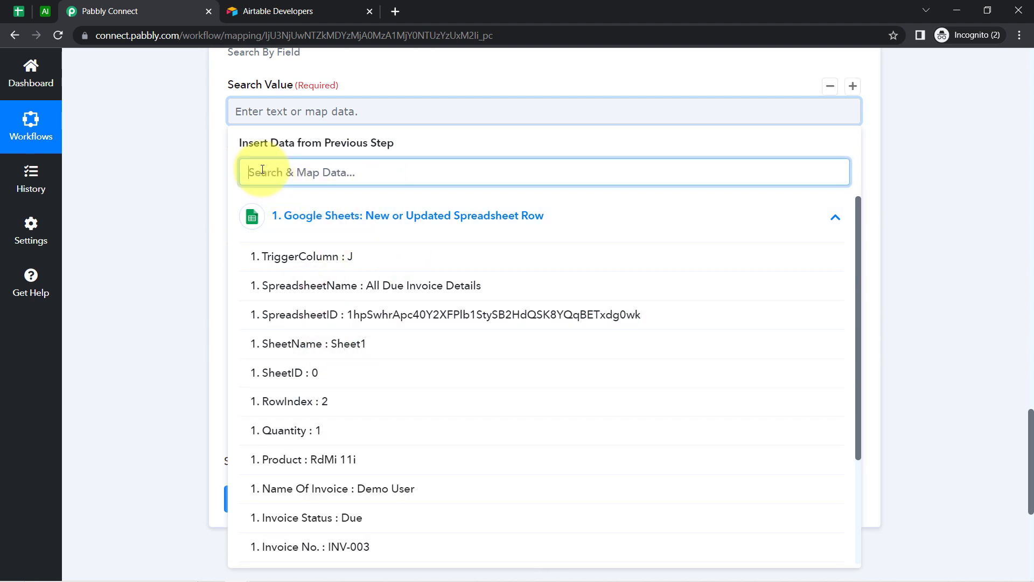
{"action": "type", "text": "inv"}
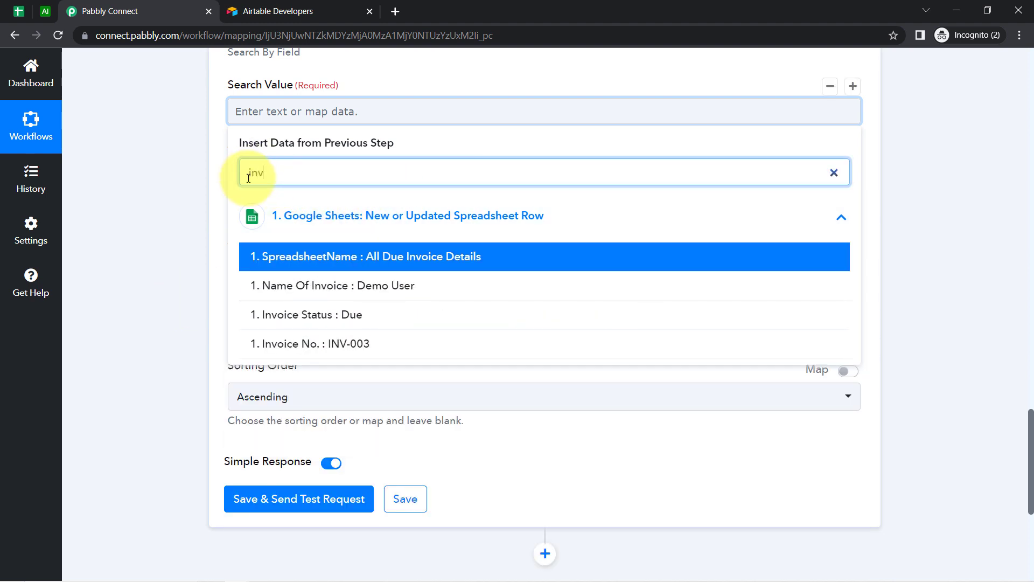
{"action": "left_click", "coordinate": [289, 344]}
{"action": "scroll", "coordinate": [191, 231], "scroll_direction": "up", "scroll_amount": 2}
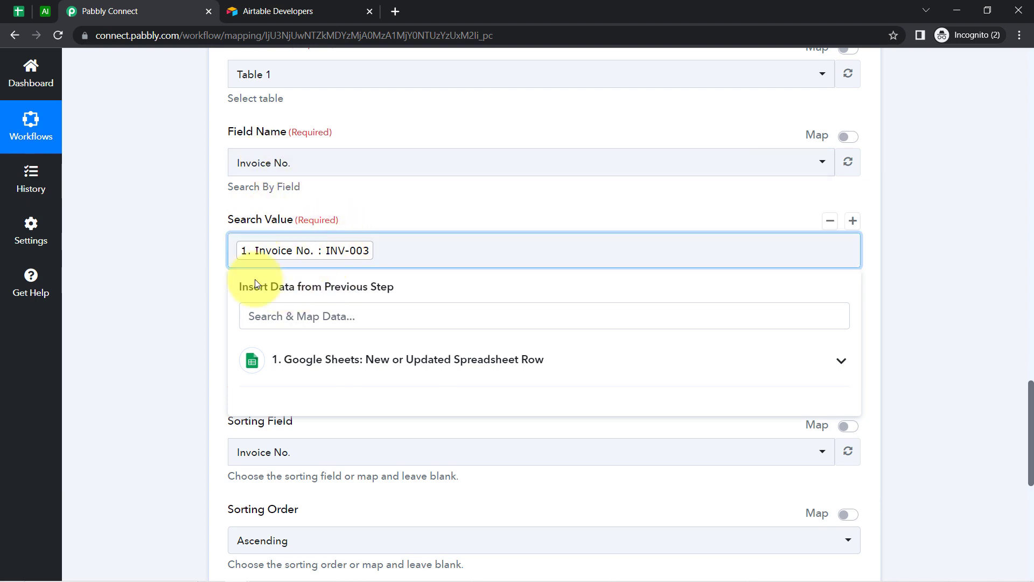
{"action": "left_click", "coordinate": [172, 321]}
Step: Save the Airtable Search Record action with the existing sorting options and send a test request
{"action": "scroll", "coordinate": [171, 318], "scroll_direction": "down", "scroll_amount": 3}
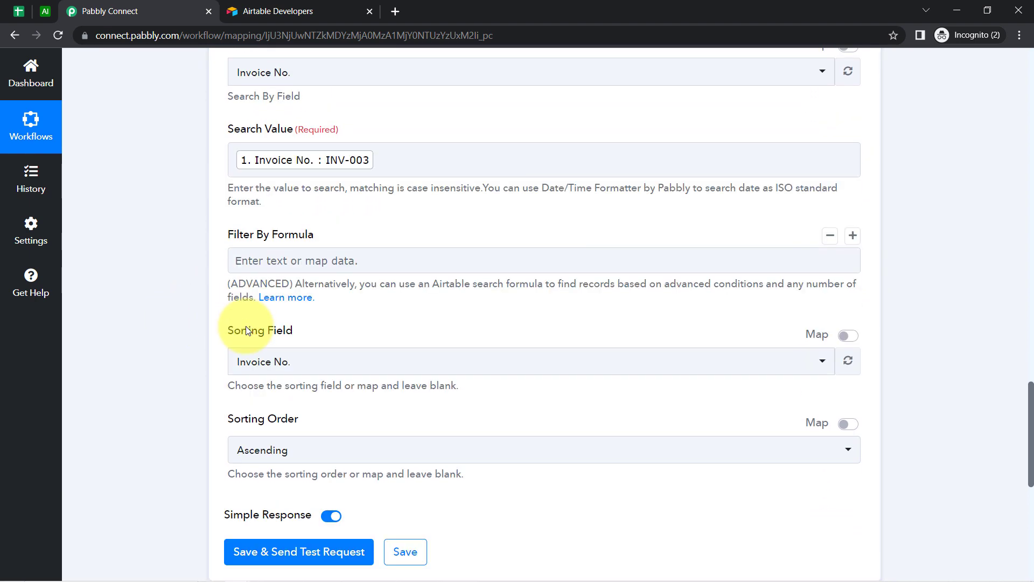
{"action": "scroll", "coordinate": [225, 358], "scroll_direction": "down", "scroll_amount": 3}
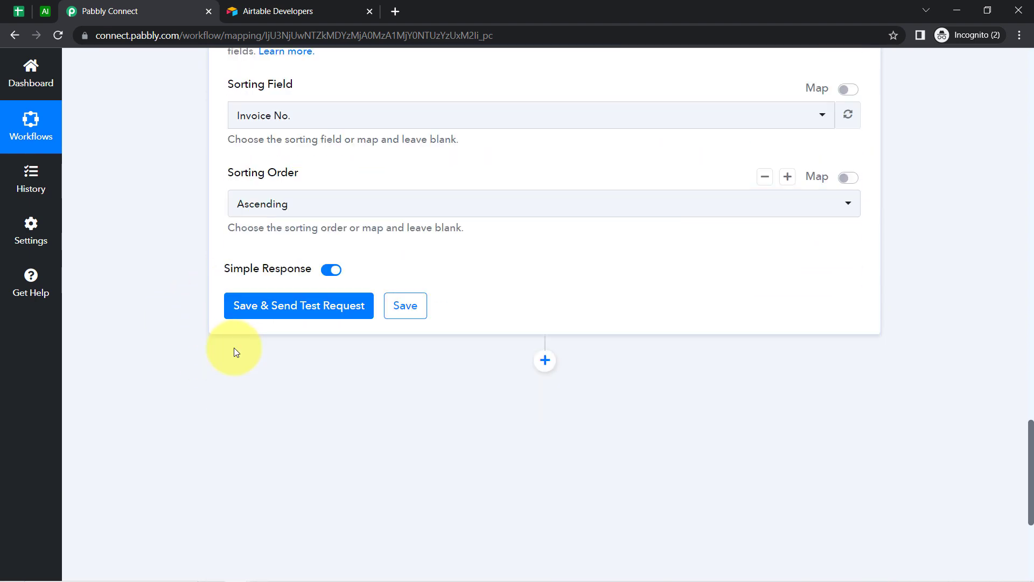
{"action": "left_click", "coordinate": [290, 306]}
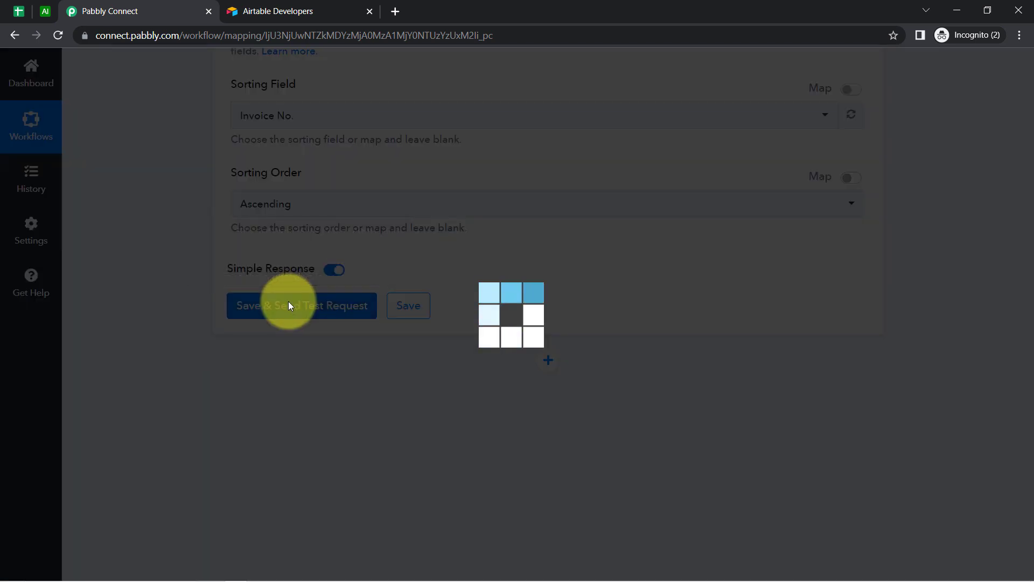
Step: Compare the INV-003 row in the Google Sheet with the matching record in the Airtable table
{"action": "left_click", "coordinate": [24, 13]}
{"action": "left_click", "coordinate": [171, 260]}
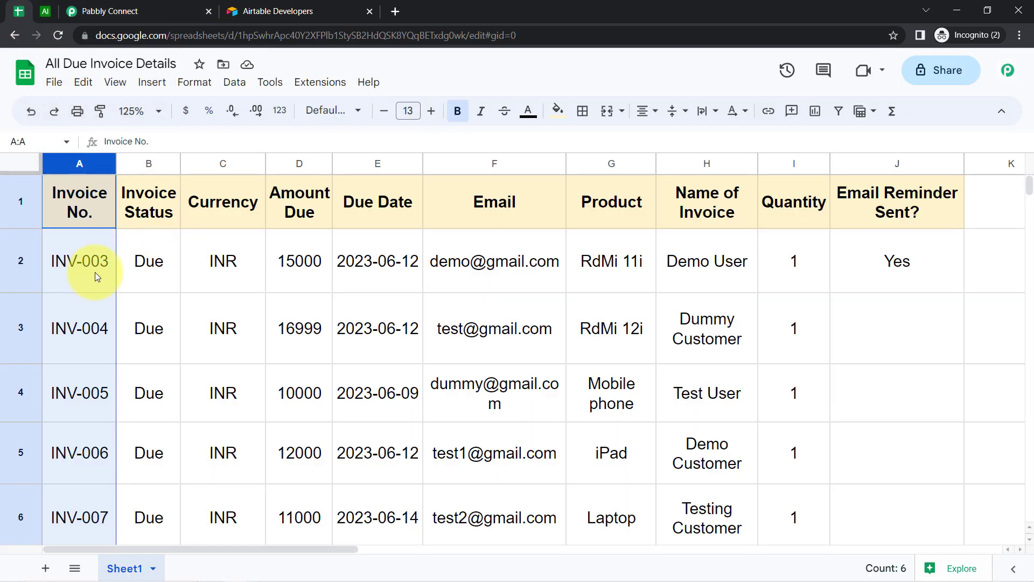
{"action": "left_click", "coordinate": [16, 260]}
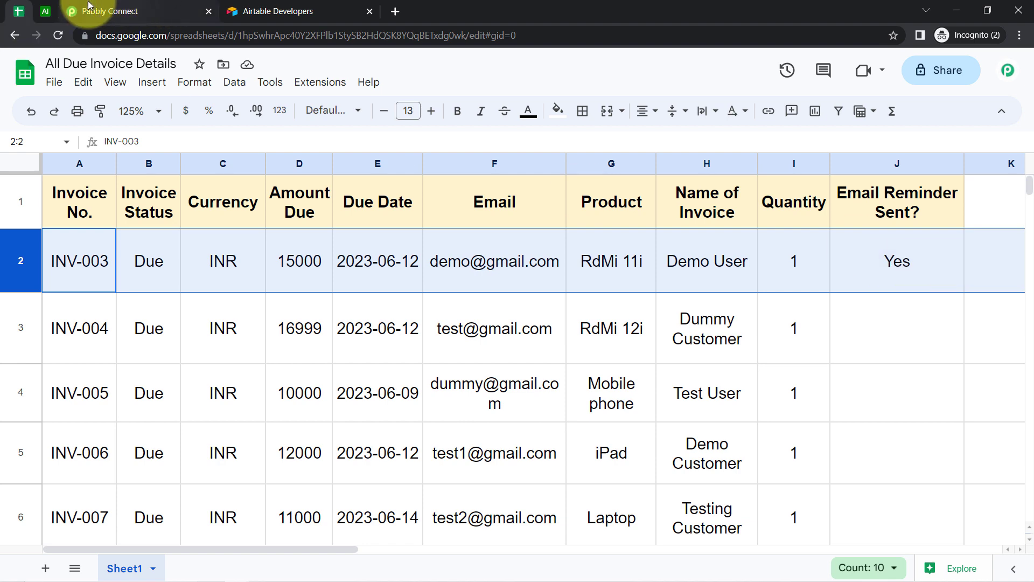
{"action": "left_click", "coordinate": [46, 11]}
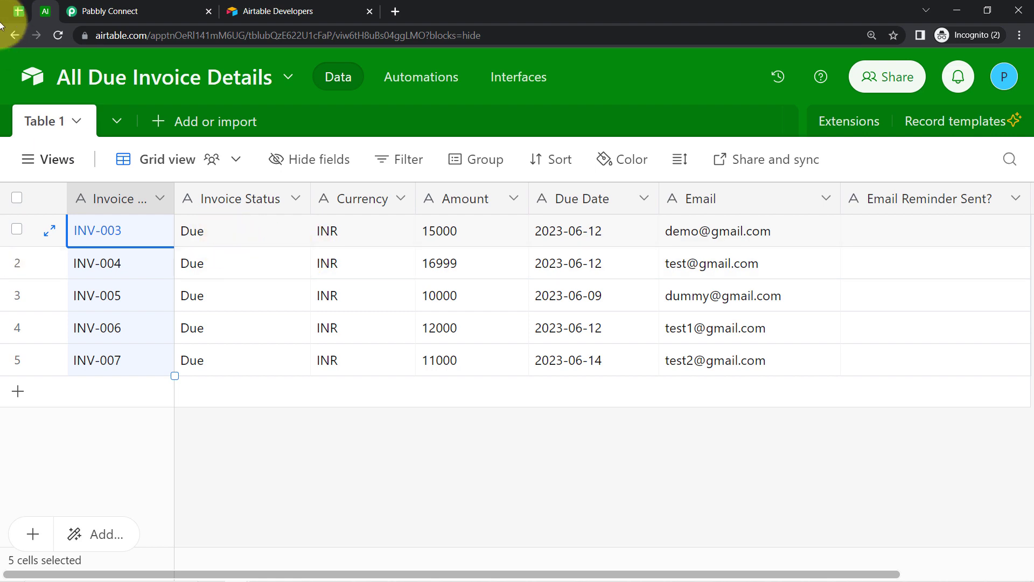
{"action": "left_click", "coordinate": [17, 12]}
{"action": "left_click", "coordinate": [86, 261]}
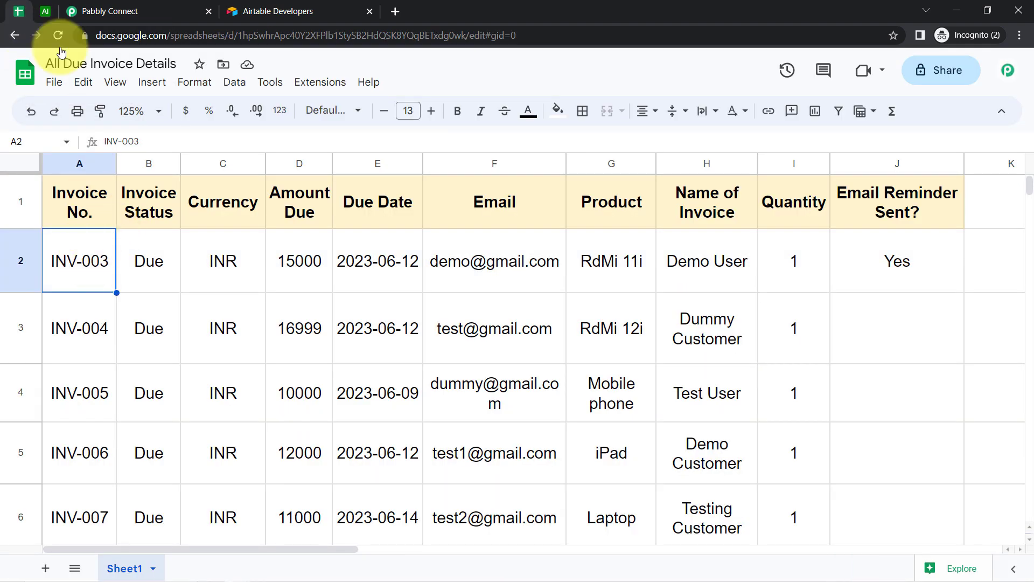
{"action": "left_click", "coordinate": [45, 11]}
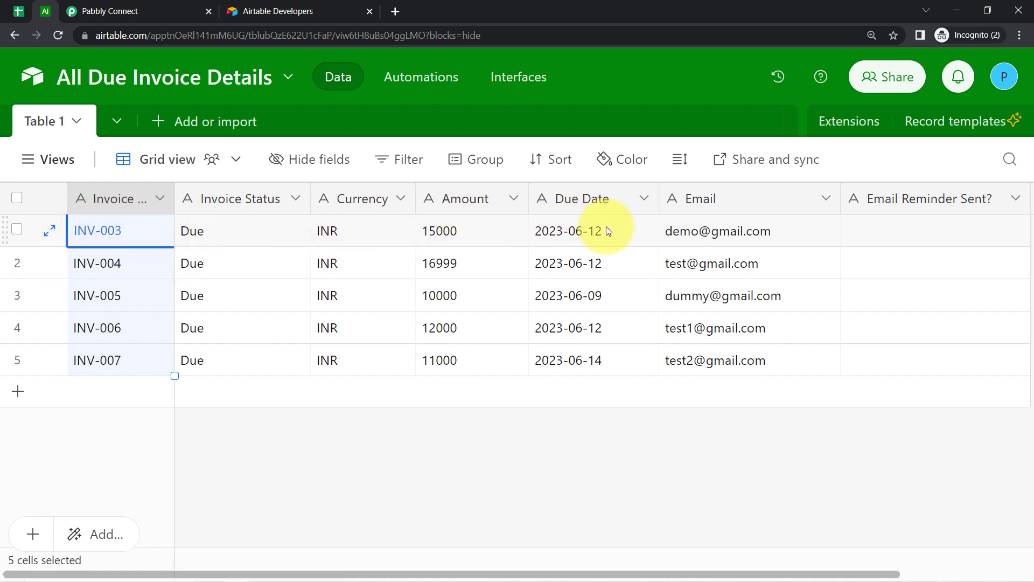
Step: Return to Pabbly Connect and examine the invoice number and invoice status in the Search Record response
{"action": "left_click", "coordinate": [139, 5]}
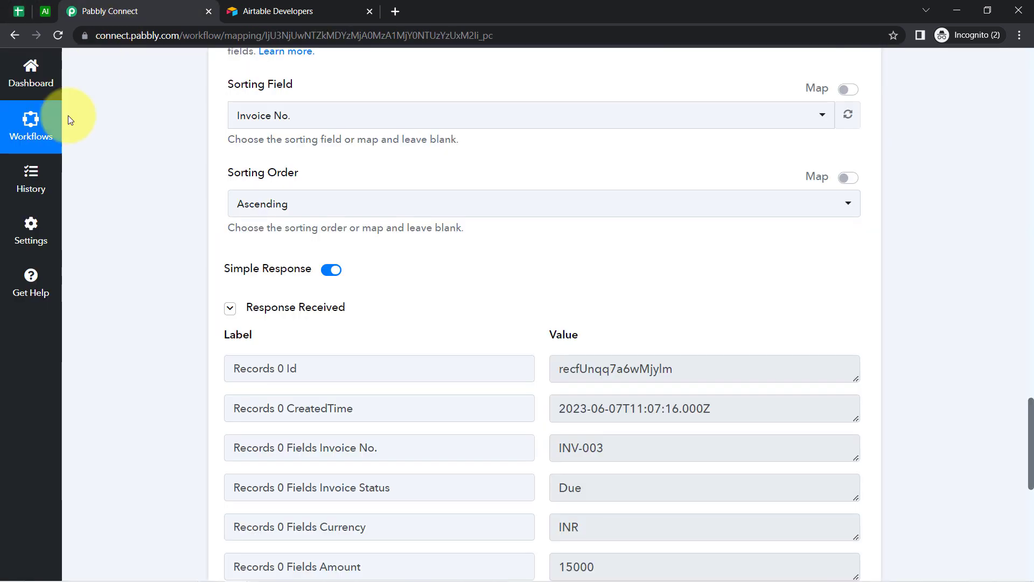
{"action": "scroll", "coordinate": [127, 271], "scroll_direction": "down", "scroll_amount": 3}
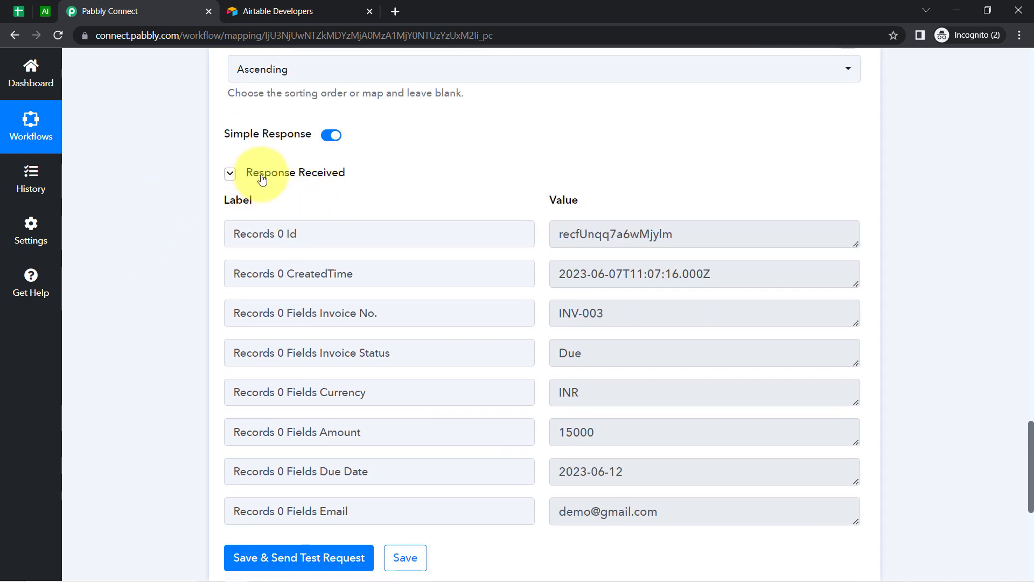
{"action": "scroll", "coordinate": [628, 194], "scroll_direction": "down", "scroll_amount": 1}
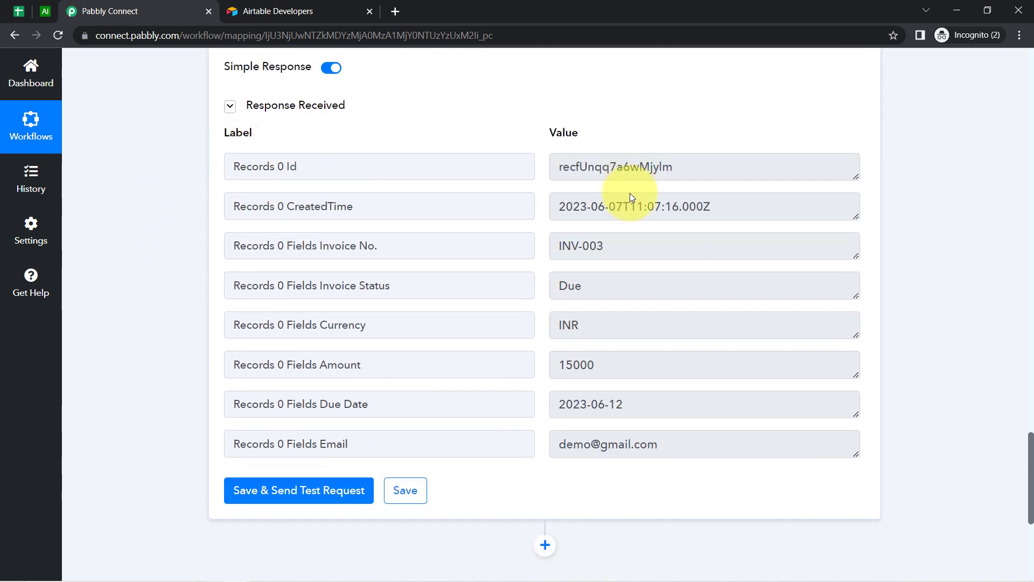
{"action": "left_click_drag", "start_coordinate": [560, 242], "coordinate": [606, 245]}
{"action": "left_click_drag", "start_coordinate": [607, 284], "coordinate": [558, 286]}
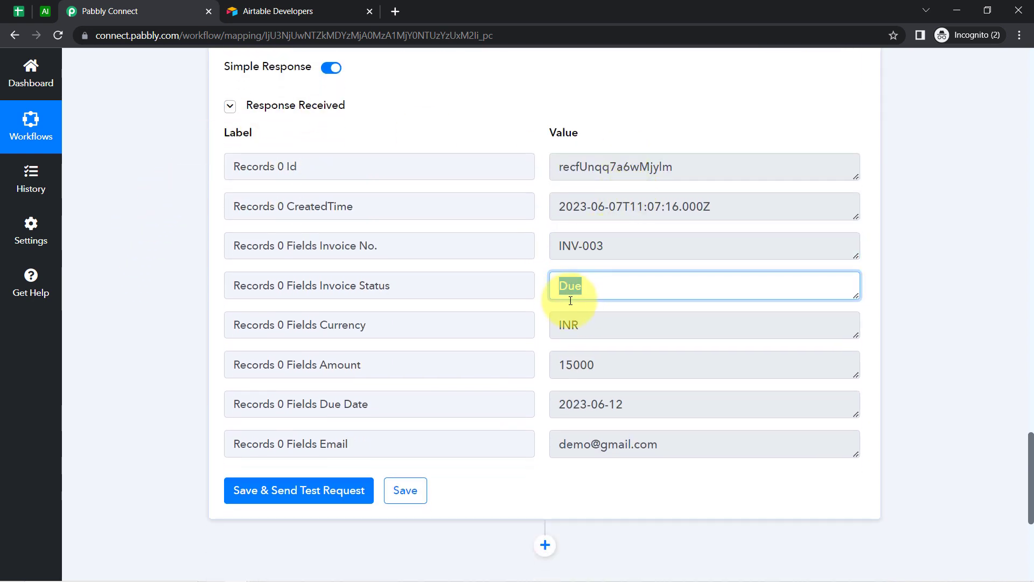
Step: Examine the currency, amount, due date, email and record ID values in the Search Record response
{"action": "left_click_drag", "start_coordinate": [582, 325], "coordinate": [557, 322]}
{"action": "left_click_drag", "start_coordinate": [596, 363], "coordinate": [560, 362]}
{"action": "left_click_drag", "start_coordinate": [615, 405], "coordinate": [539, 410]}
{"action": "left_click_drag", "start_coordinate": [617, 445], "coordinate": [532, 452]}
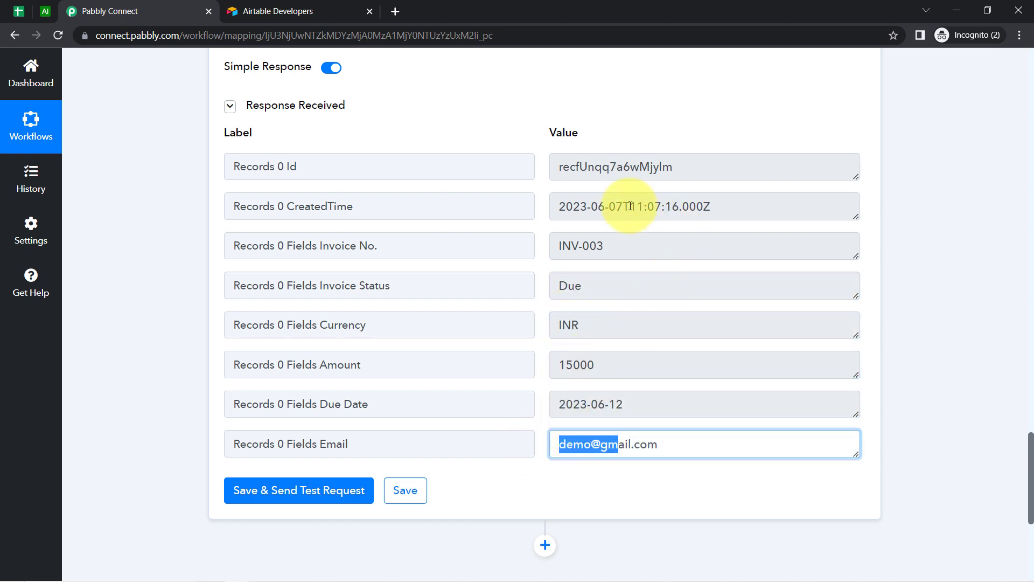
{"action": "left_click_drag", "start_coordinate": [661, 166], "coordinate": [587, 177]}
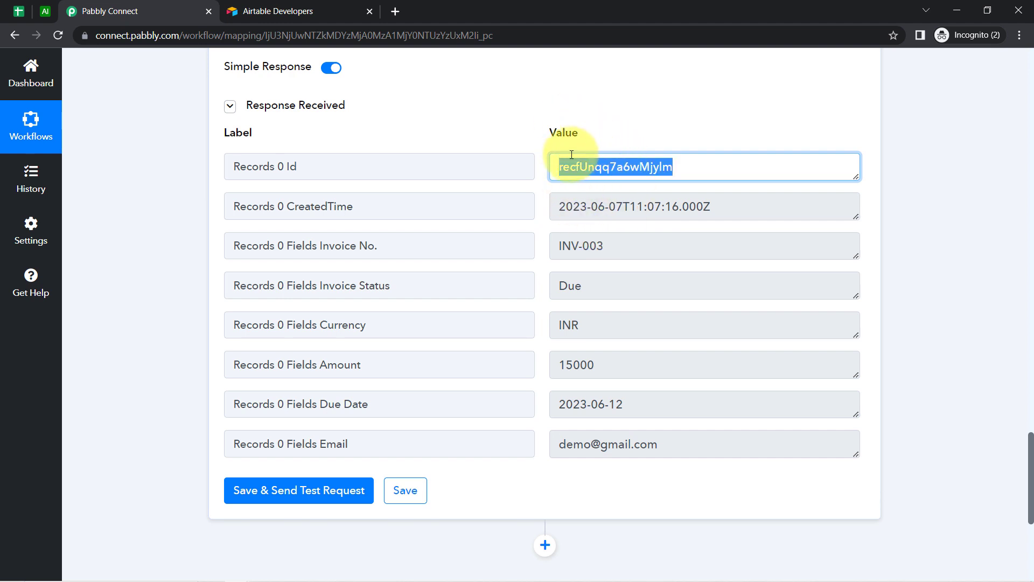
Step: Compare the INV-003 row in the Airtable table and the Google Sheet with the record ID in Pabbly Connect's search response
{"action": "left_click", "coordinate": [45, 11]}
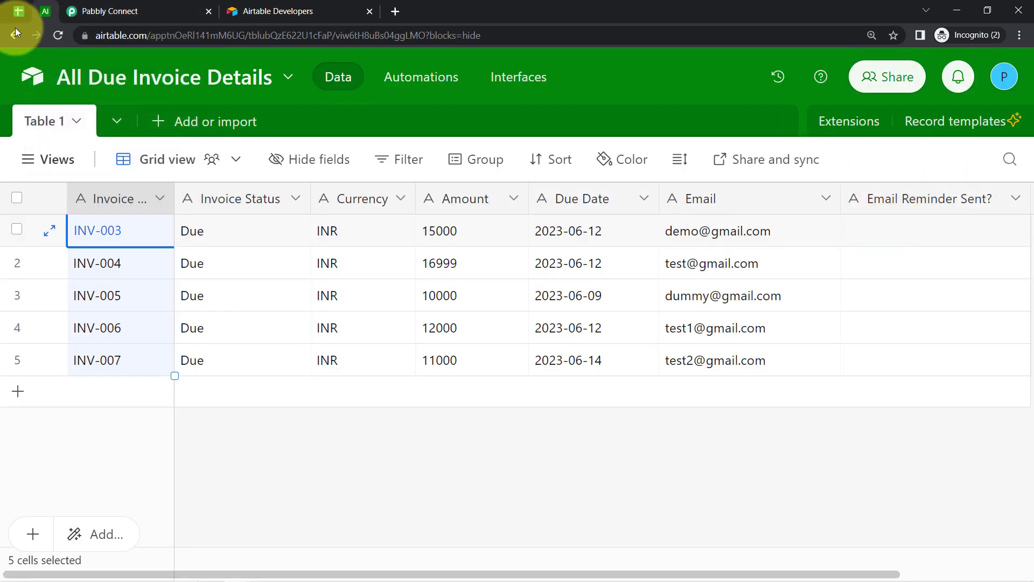
{"action": "left_click", "coordinate": [18, 12]}
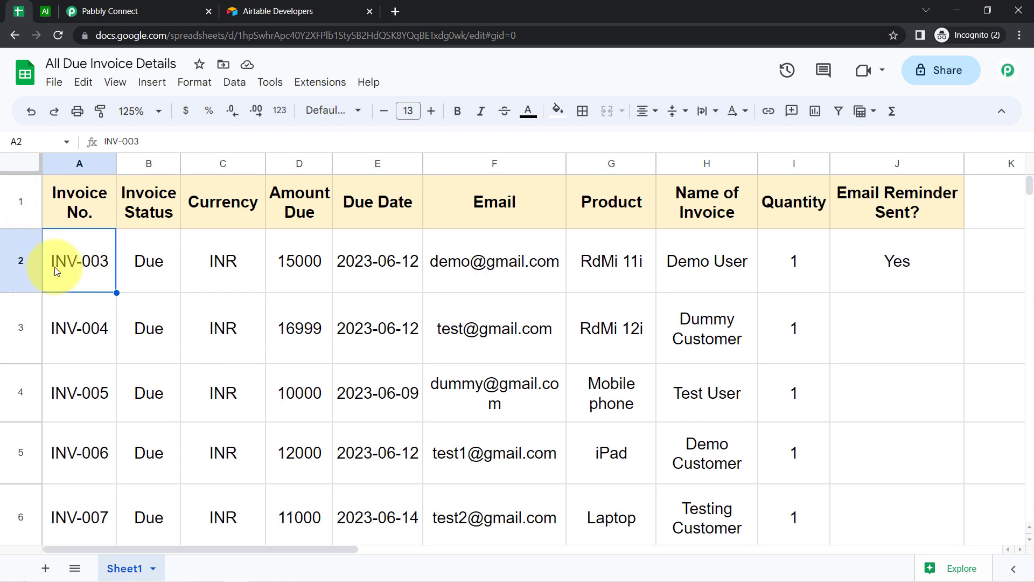
{"action": "left_click", "coordinate": [45, 12]}
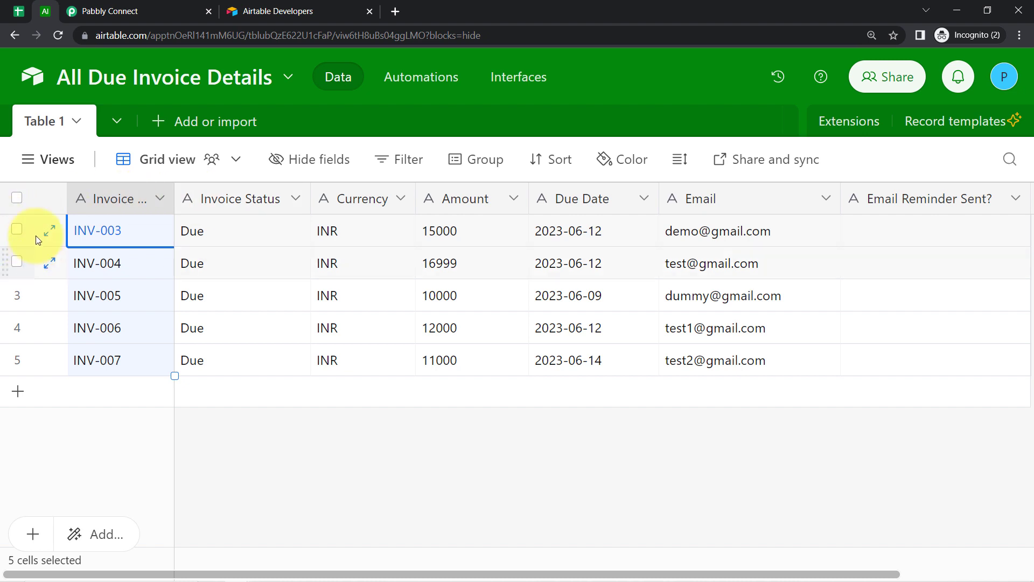
{"action": "left_click", "coordinate": [135, 11]}
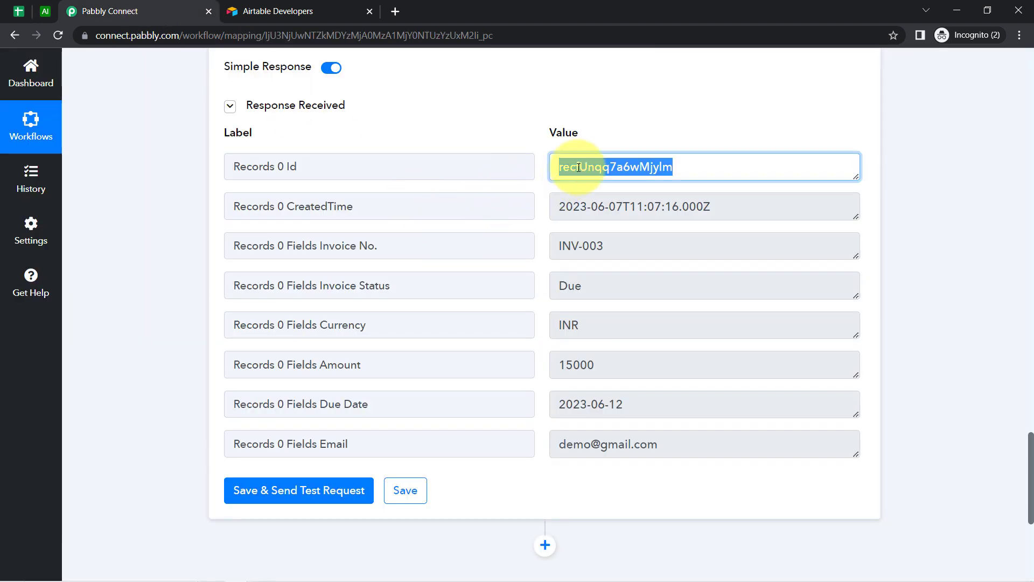
{"action": "left_click", "coordinate": [139, 258]}
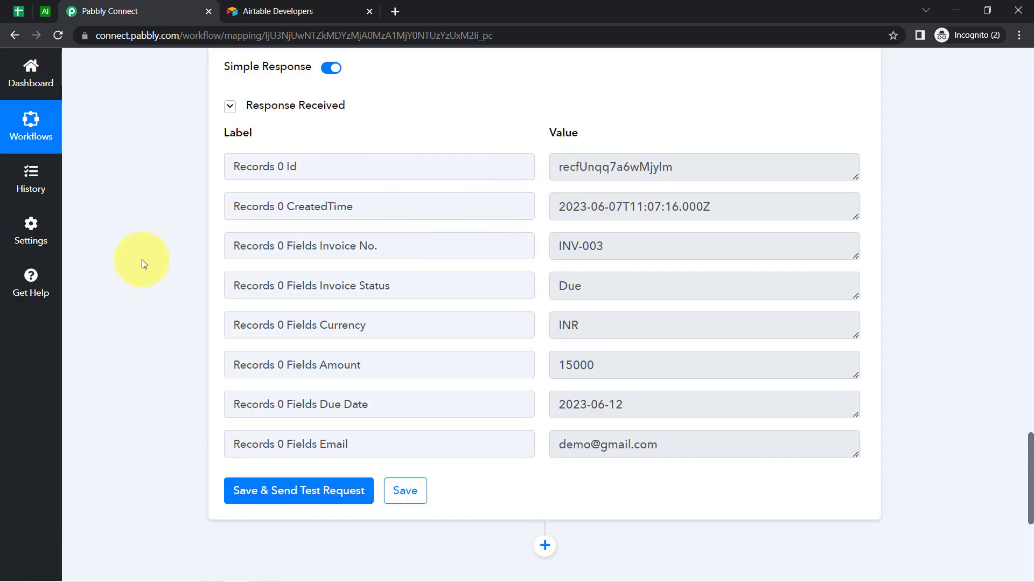
Step: Add another action after the Search Record step and choose Airtable as its app, finding it with "air"
{"action": "scroll", "coordinate": [142, 260], "scroll_direction": "up", "scroll_amount": 1}
{"action": "scroll", "coordinate": [142, 260], "scroll_direction": "down", "scroll_amount": 6}
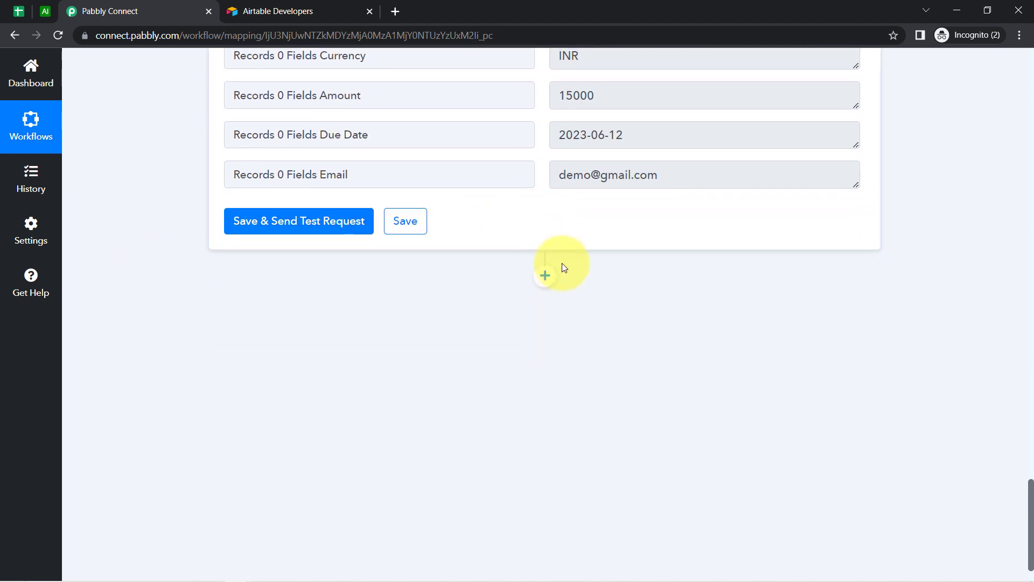
{"action": "left_click", "coordinate": [545, 277]}
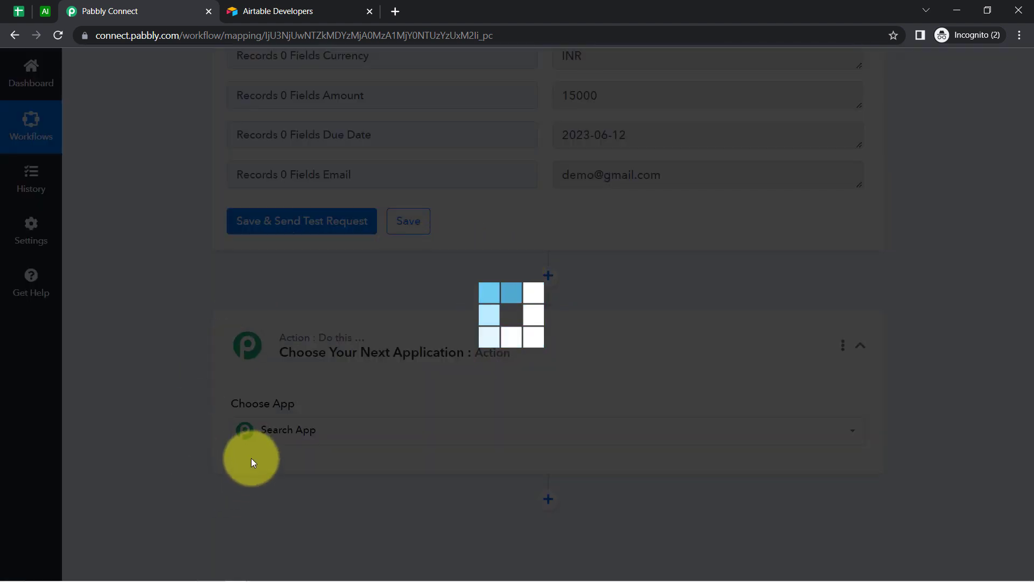
{"action": "type", "text": "air"}
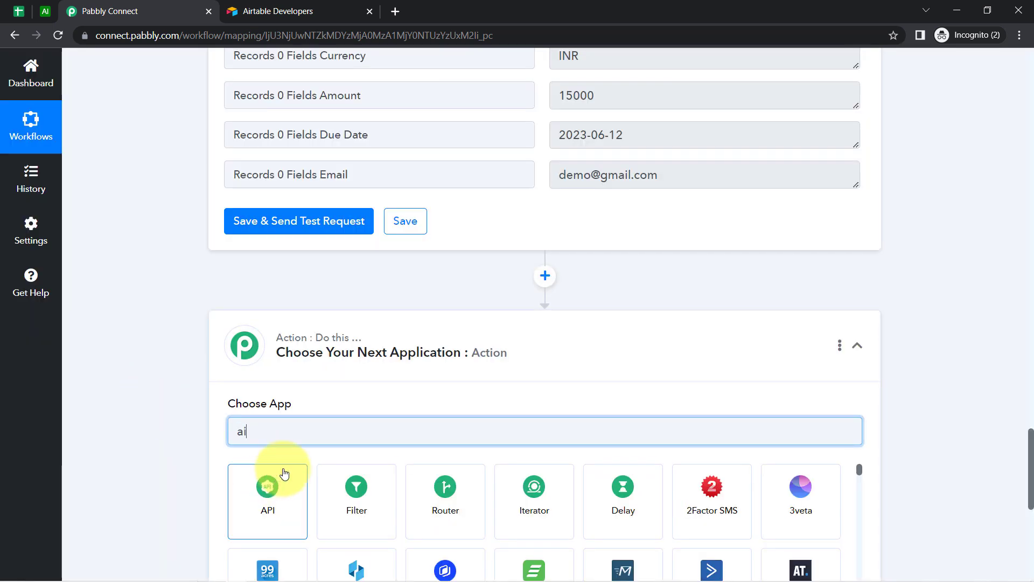
{"action": "left_click", "coordinate": [285, 474]}
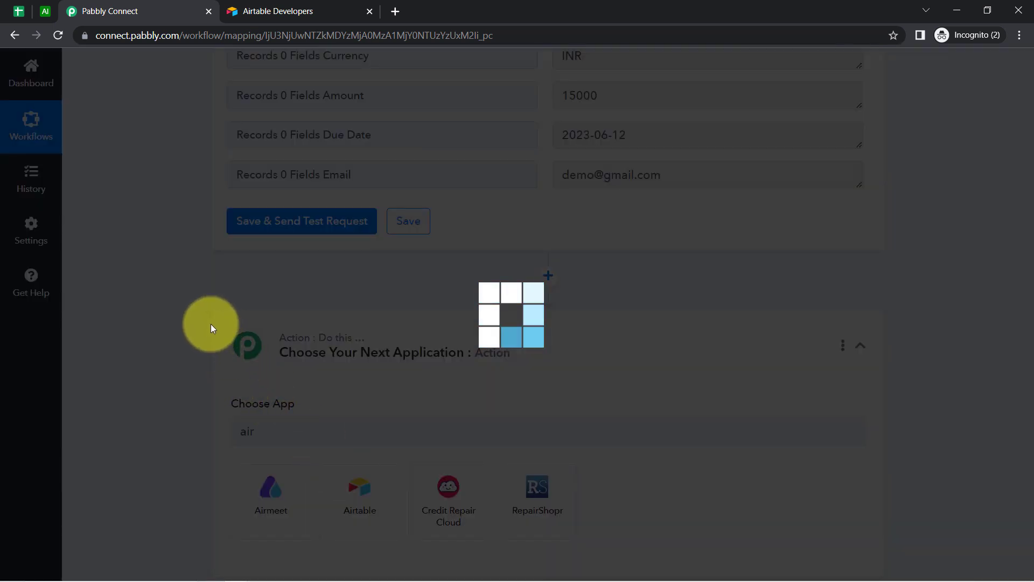
{"action": "scroll", "coordinate": [176, 340], "scroll_direction": "down", "scroll_amount": 5}
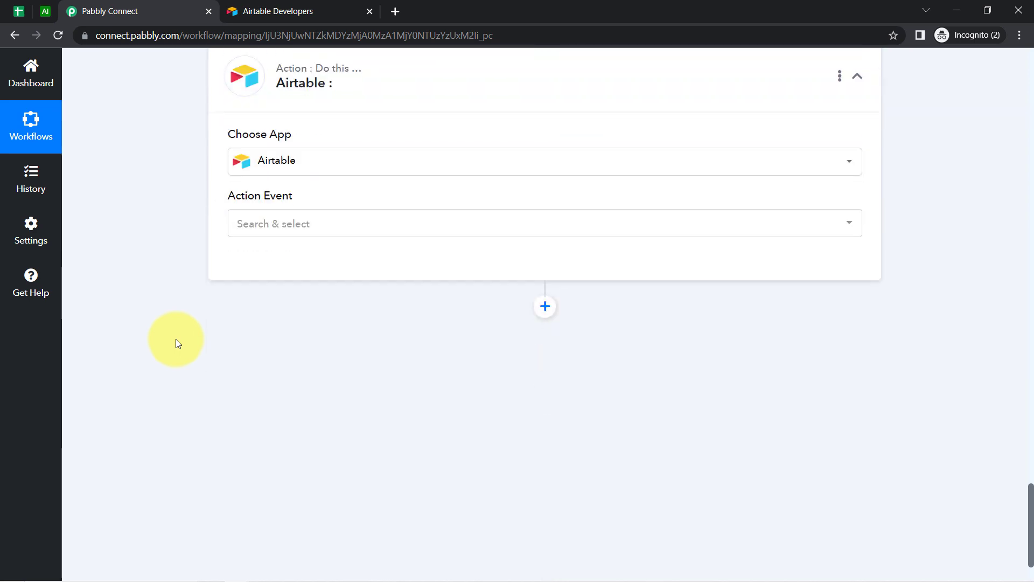
Step: Set the new Airtable action's event to Update Record and connect it with the existing Airtable #17 connection
{"action": "left_click", "coordinate": [260, 233]}
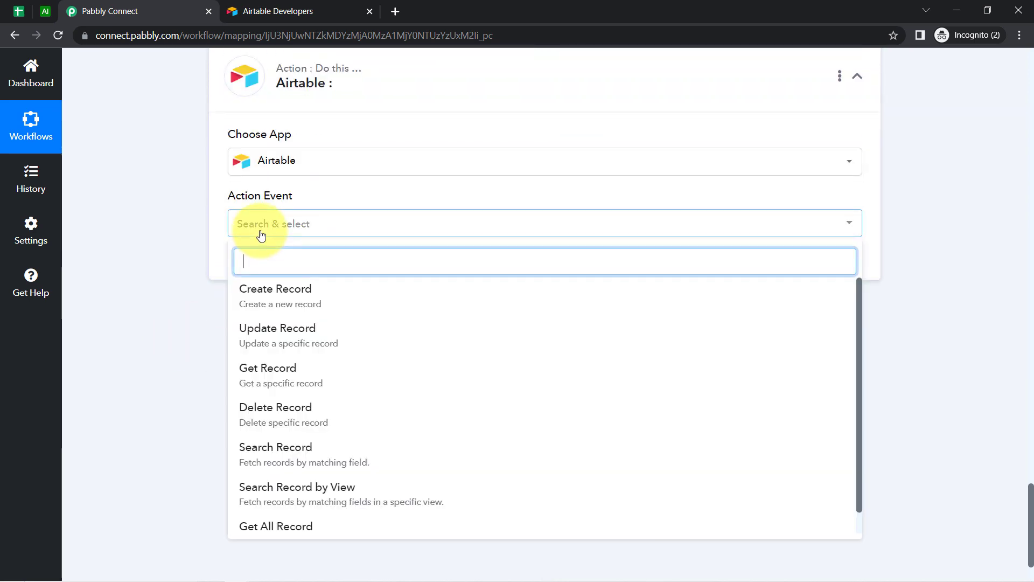
{"action": "left_click", "coordinate": [305, 335]}
{"action": "left_click", "coordinate": [250, 266]}
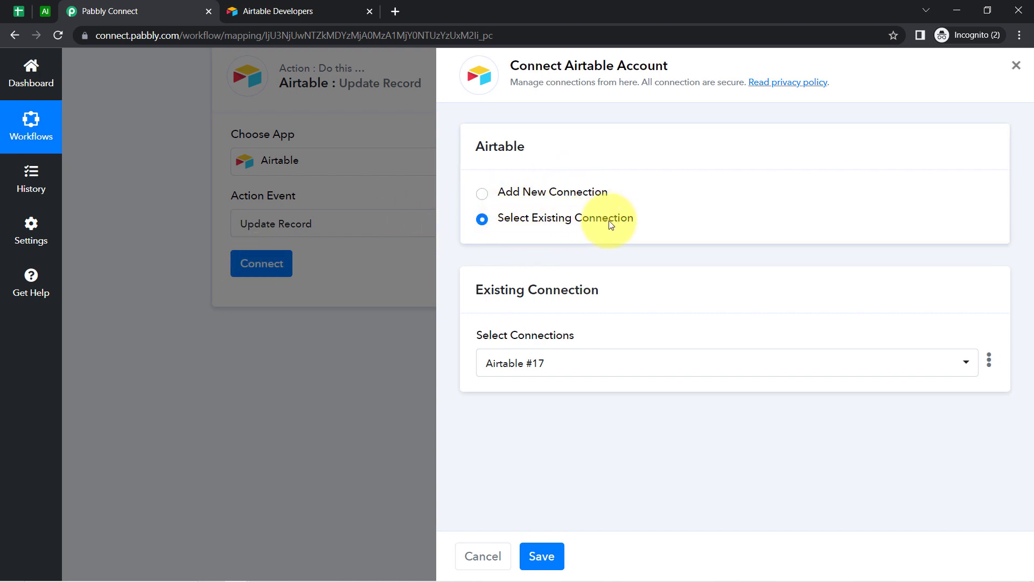
{"action": "left_click", "coordinate": [542, 556]}
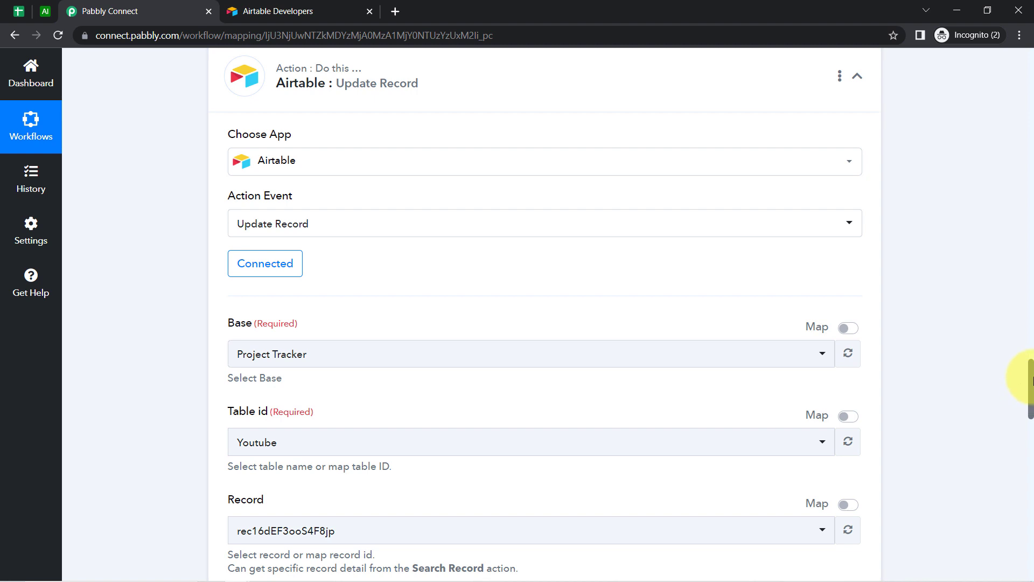
Step: Set the Update Record action's base to All Due Invoice Details, finding it with "all due"
{"action": "scroll", "coordinate": [1032, 380], "scroll_direction": "down", "scroll_amount": 4}
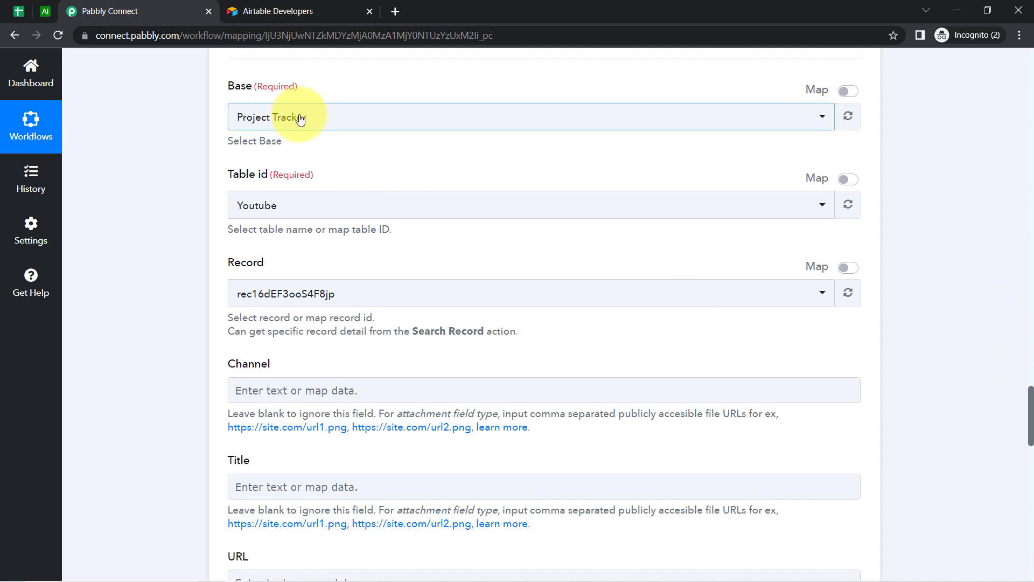
{"action": "left_click", "coordinate": [300, 118]}
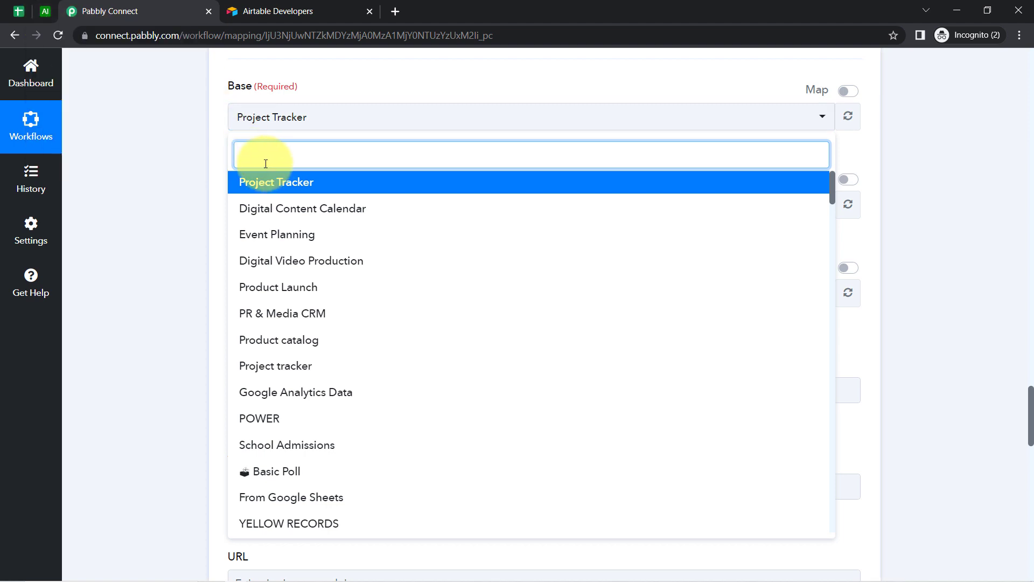
{"action": "type", "text": "all due"}
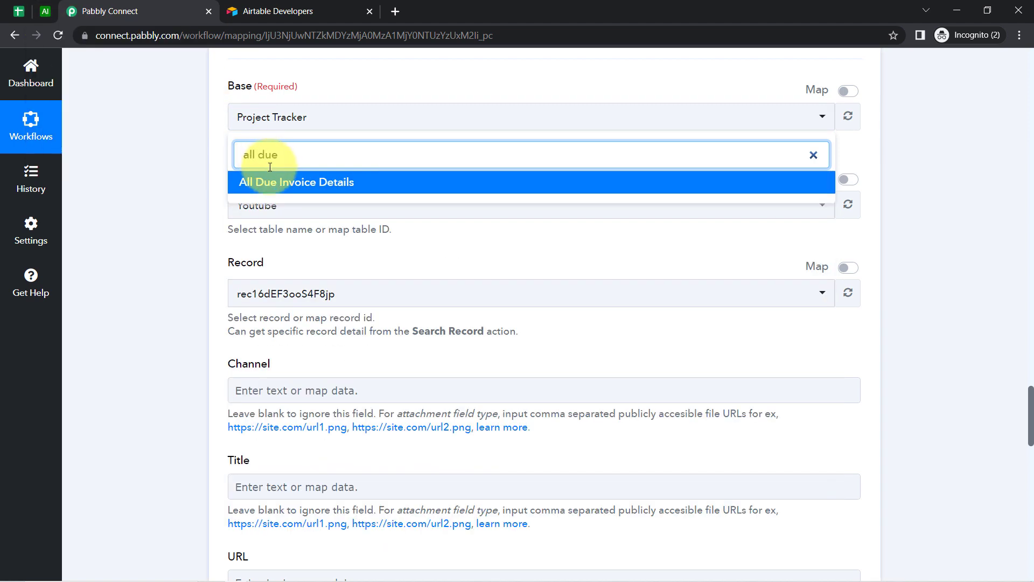
{"action": "left_click", "coordinate": [273, 183]}
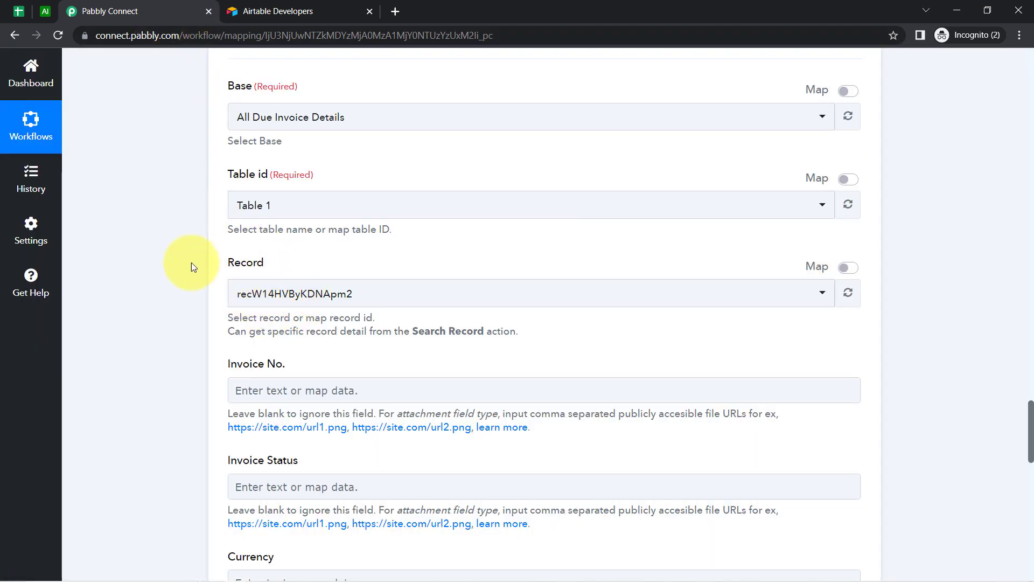
Step: Examine the record IDs offered for the Update Record action's Record field
{"action": "left_click", "coordinate": [811, 294]}
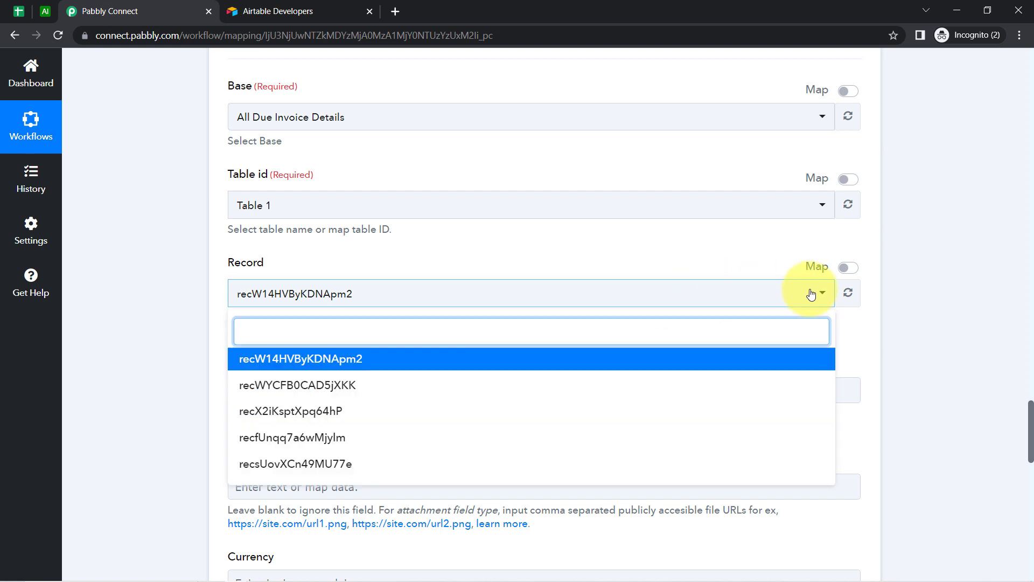
{"action": "left_click", "coordinate": [811, 295]}
{"action": "left_click", "coordinate": [811, 294]}
{"action": "left_click", "coordinate": [811, 295]}
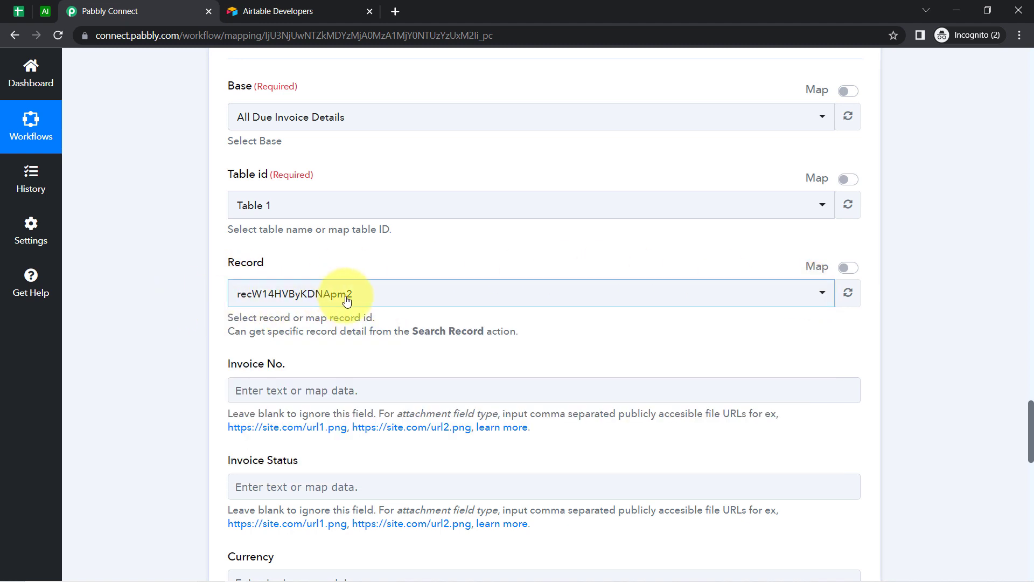
{"action": "left_click", "coordinate": [248, 302]}
{"action": "left_click", "coordinate": [261, 288]}
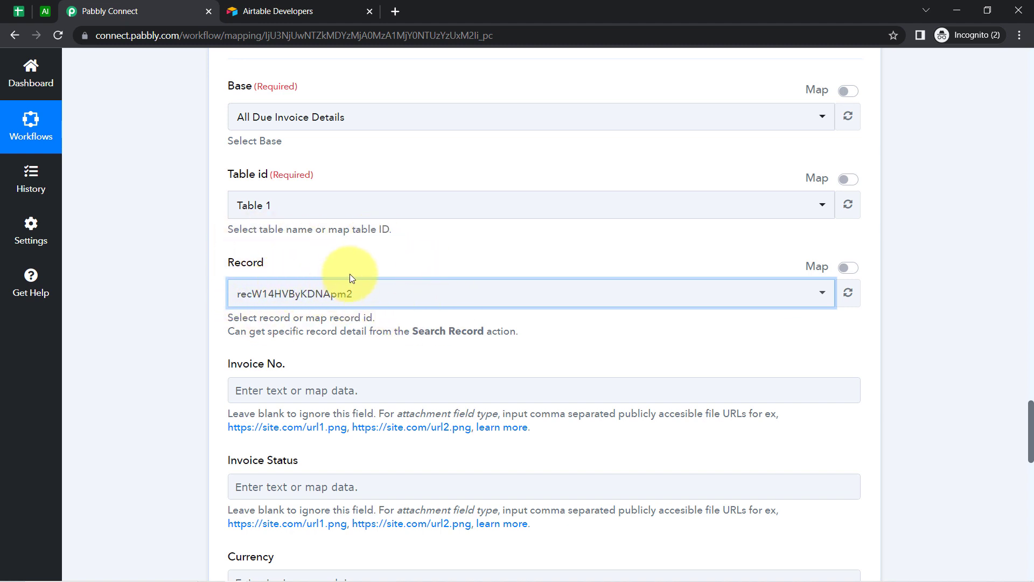
Step: Enable mapping for the Update Record action's Record field and replace its fixed ID with Records 0 Id from the Airtable search step
{"action": "left_click", "coordinate": [845, 268]}
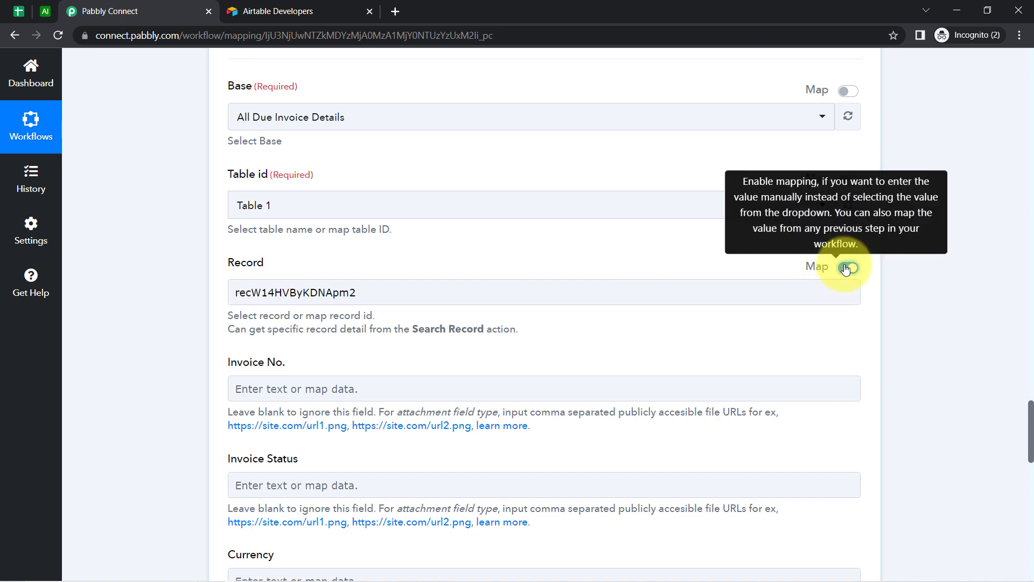
{"action": "double_click", "coordinate": [295, 299]}
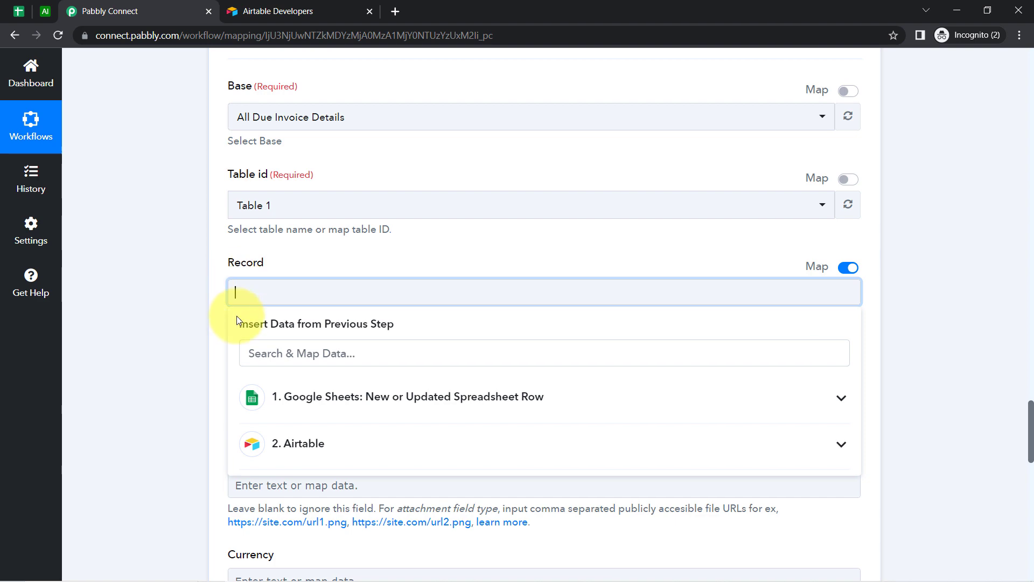
{"action": "left_click", "coordinate": [19, 11]}
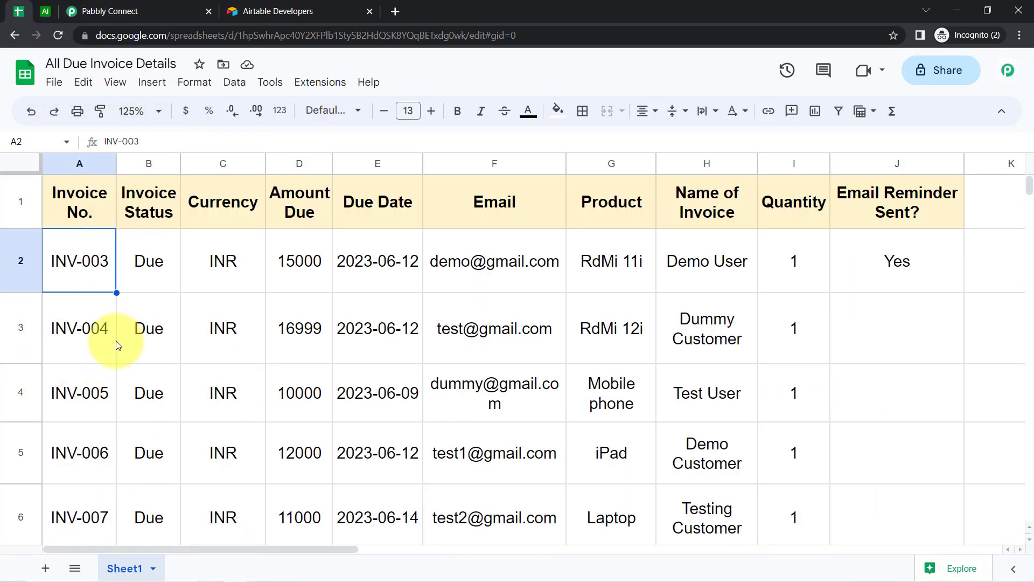
{"action": "left_click", "coordinate": [95, 11]}
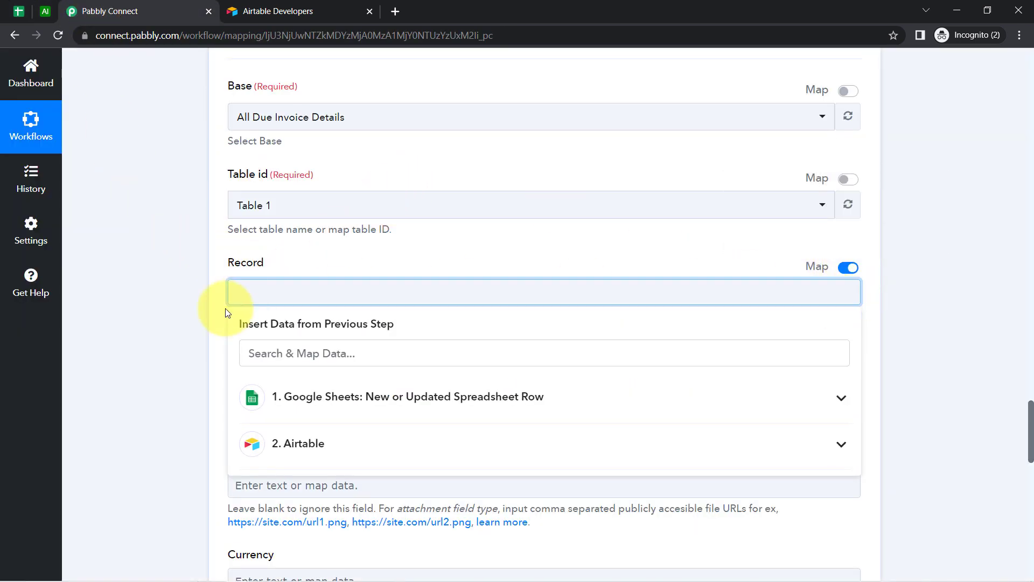
{"action": "scroll", "coordinate": [168, 318], "scroll_direction": "down", "scroll_amount": 4}
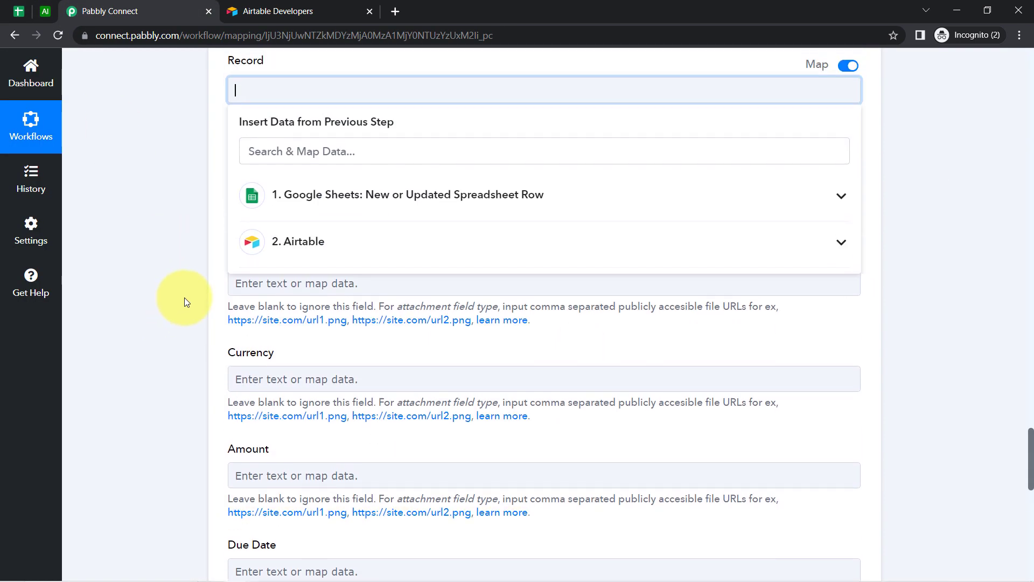
{"action": "left_click", "coordinate": [296, 250]}
{"action": "left_click", "coordinate": [294, 284]}
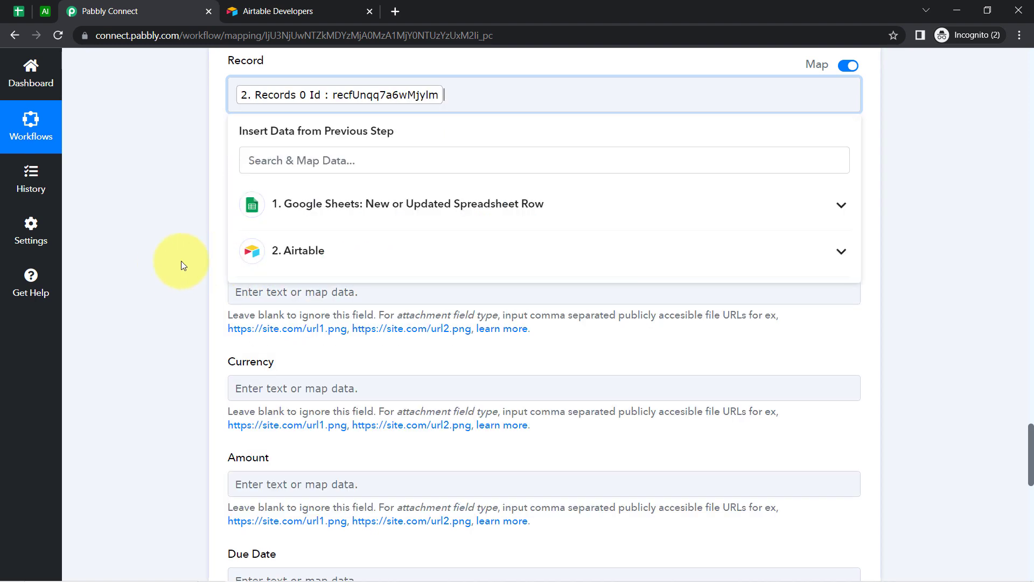
{"action": "left_click", "coordinate": [181, 261]}
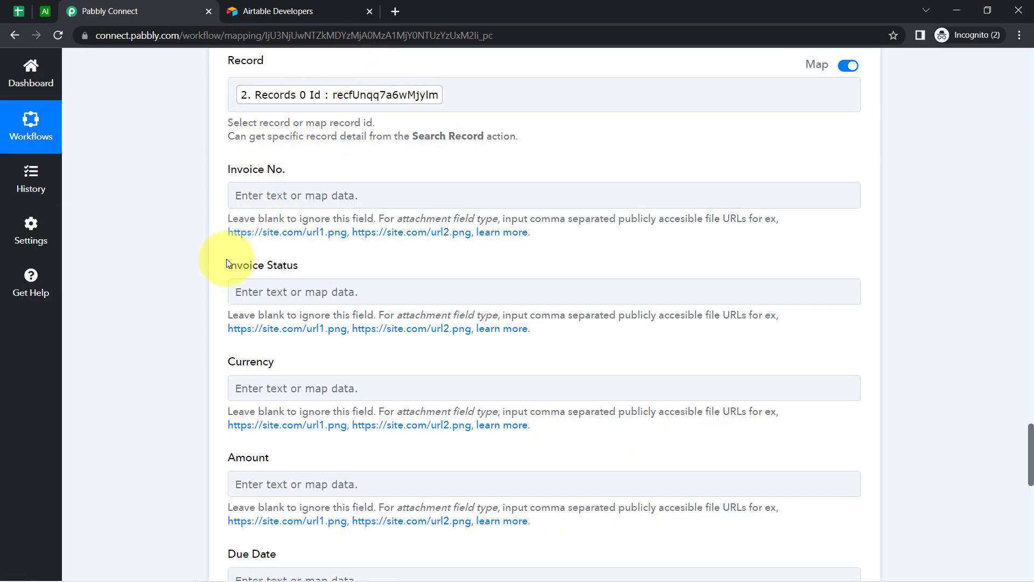
{"action": "scroll", "coordinate": [216, 272], "scroll_direction": "up", "scroll_amount": 5}
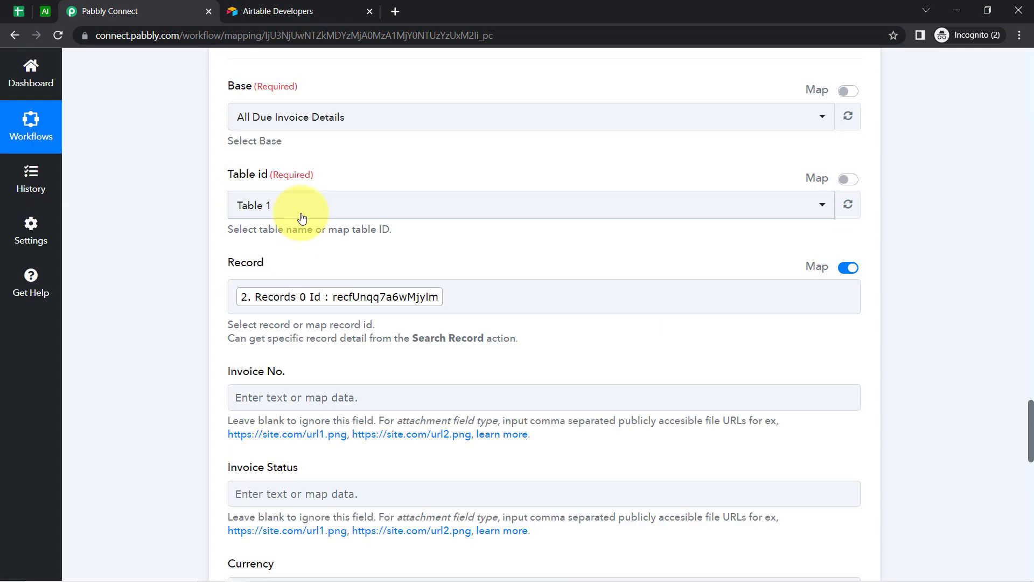
{"action": "scroll", "coordinate": [301, 229], "scroll_direction": "up", "scroll_amount": 19}
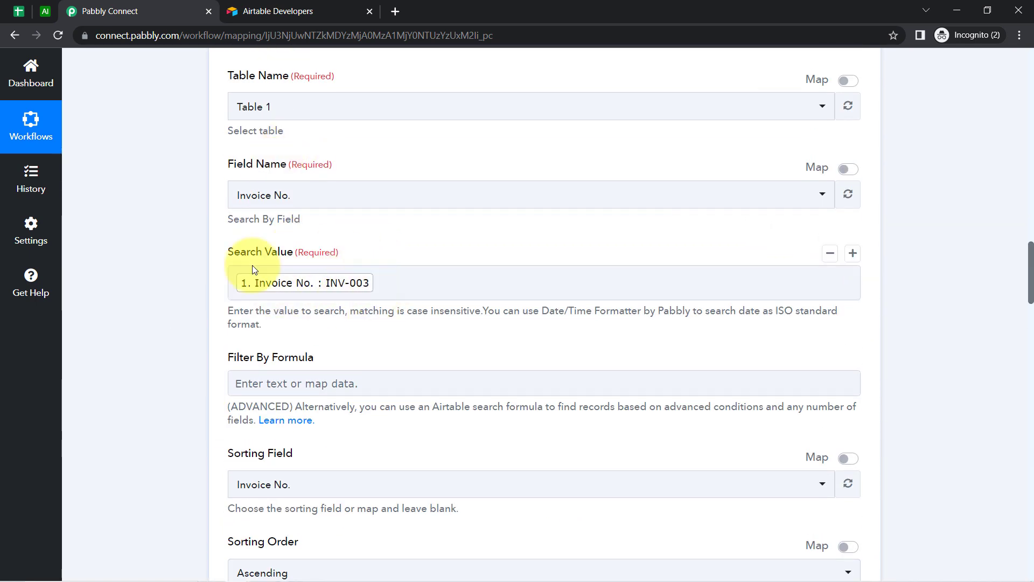
{"action": "scroll", "coordinate": [300, 300], "scroll_direction": "down", "scroll_amount": 5}
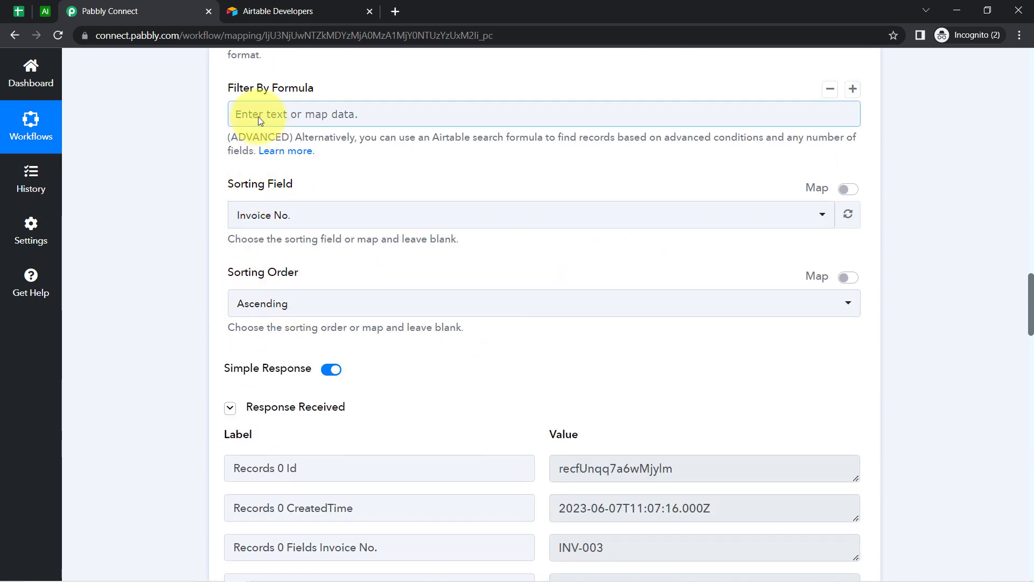
{"action": "left_click", "coordinate": [258, 116]}
{"action": "type", "text": "ergrtgh"}
{"action": "double_click", "coordinate": [284, 116]}
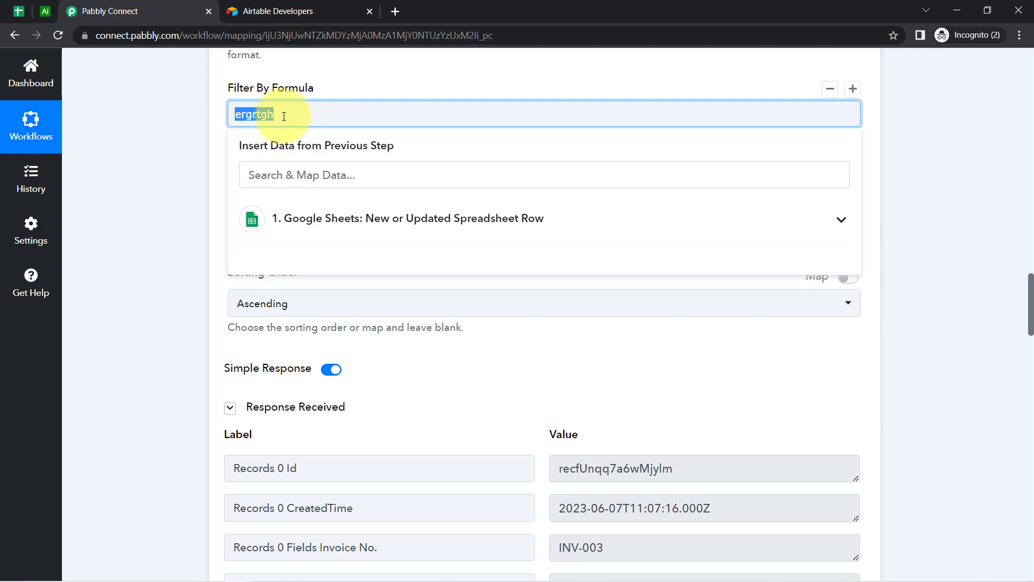
{"action": "scroll", "coordinate": [160, 360], "scroll_direction": "down", "scroll_amount": 12}
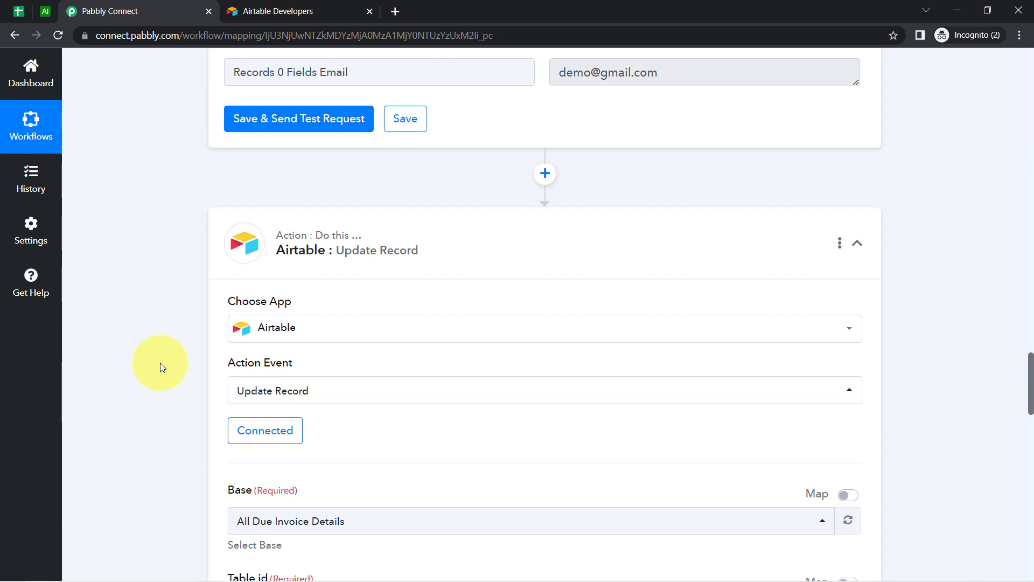
{"action": "scroll", "coordinate": [160, 363], "scroll_direction": "down", "scroll_amount": 9}
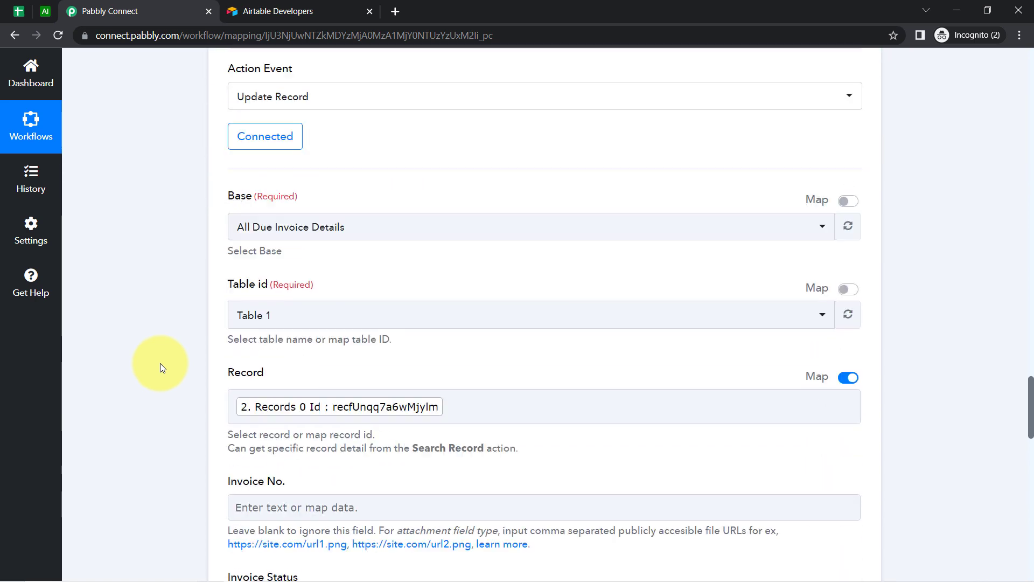
Step: Compare the Email Reminder Sent? column in the Google Sheets and Airtable invoice tables against the Update Record action's fields
{"action": "scroll", "coordinate": [160, 363], "scroll_direction": "down", "scroll_amount": 3}
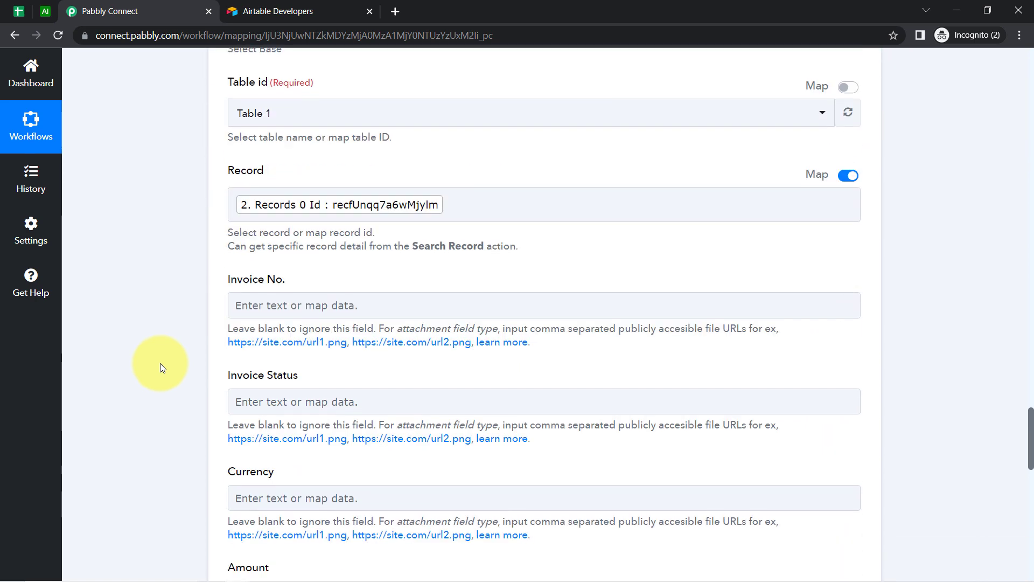
{"action": "left_click", "coordinate": [18, 10]}
{"action": "left_click", "coordinate": [46, 11]}
{"action": "left_click", "coordinate": [17, 13]}
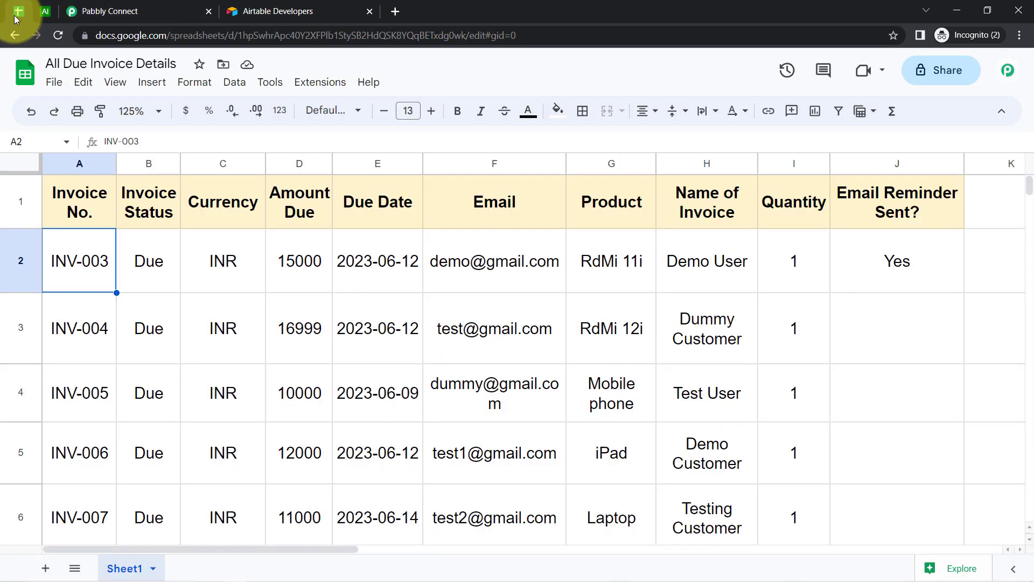
{"action": "left_click", "coordinate": [43, 11]}
{"action": "left_click", "coordinate": [19, 11]}
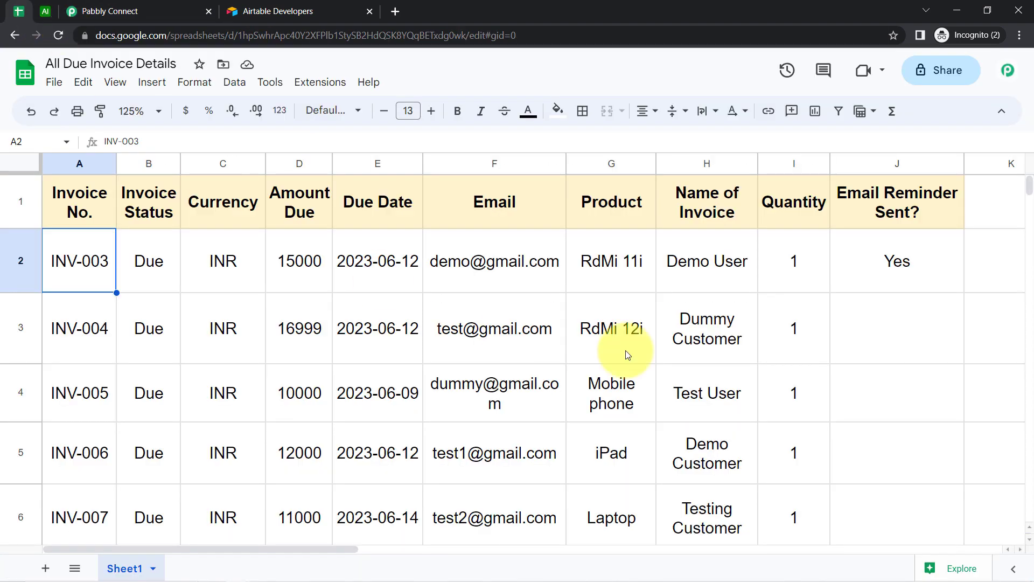
{"action": "left_click", "coordinate": [896, 245]}
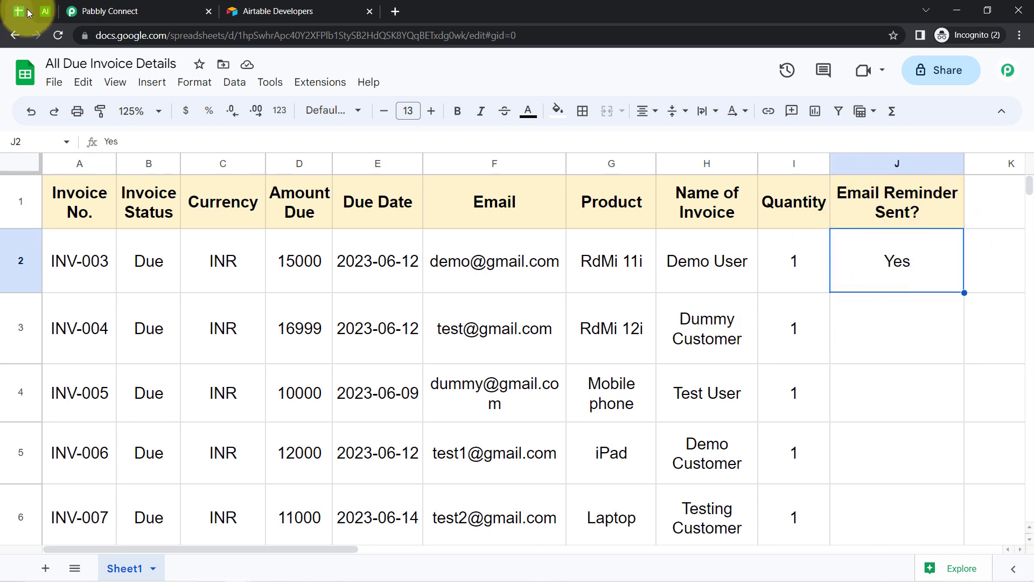
{"action": "left_click", "coordinate": [45, 11]}
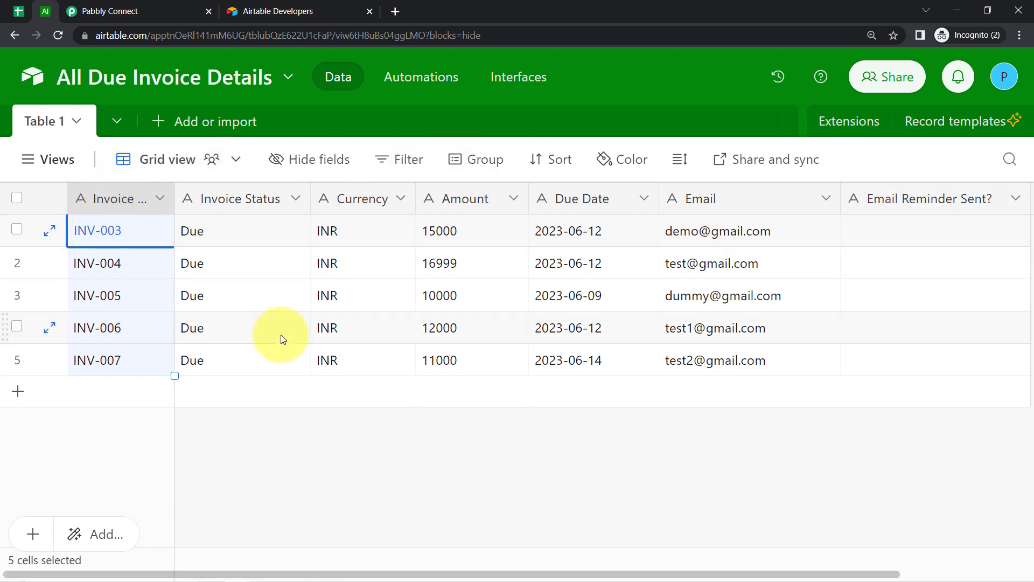
{"action": "left_click", "coordinate": [143, 7]}
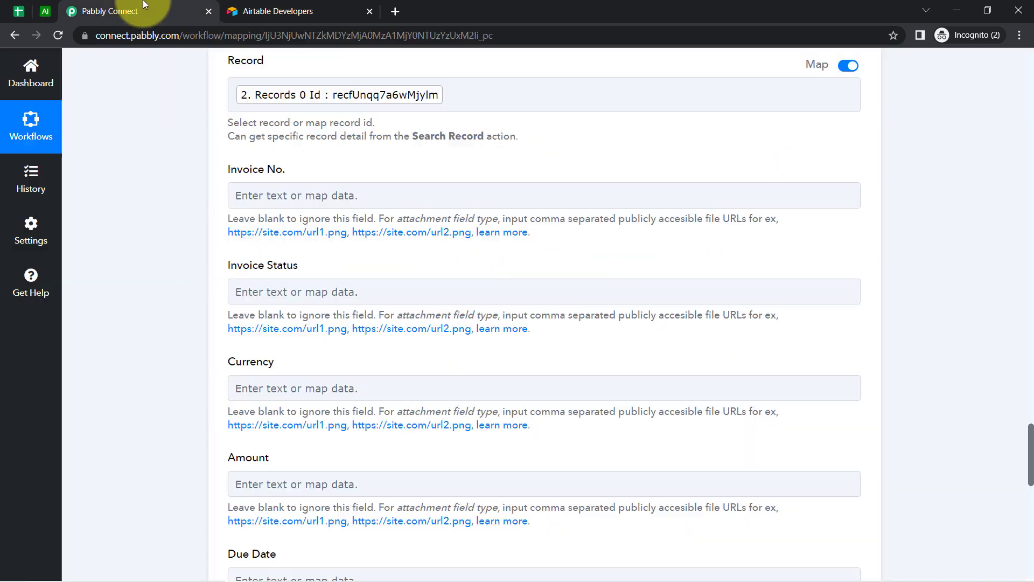
Step: Map the Update Record action's Email Reminder Sent? field to Email Reminder Sent? from the Google Sheets trigger
{"action": "scroll", "coordinate": [239, 305], "scroll_direction": "down", "scroll_amount": 5}
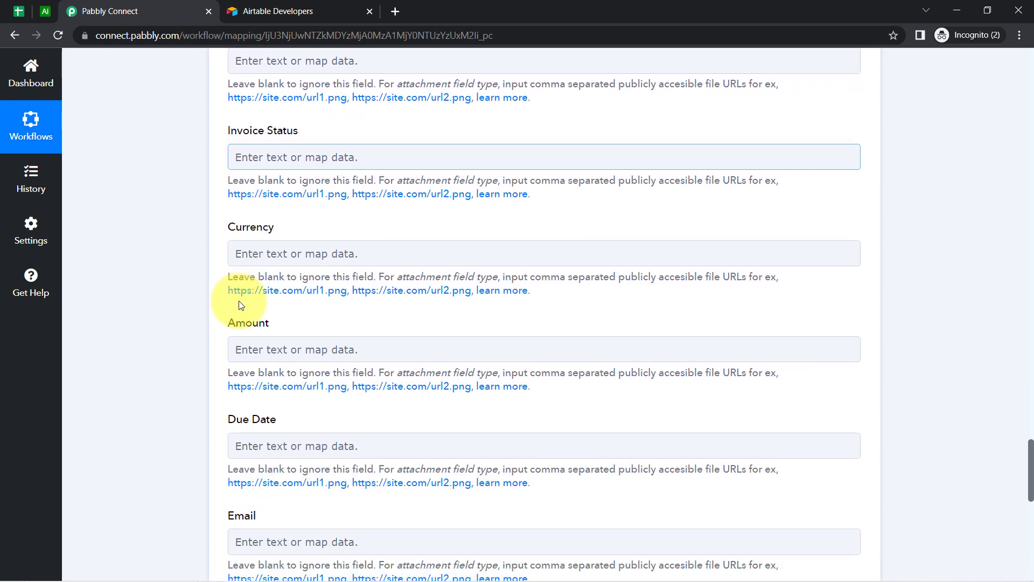
{"action": "scroll", "coordinate": [236, 387], "scroll_direction": "down", "scroll_amount": 1}
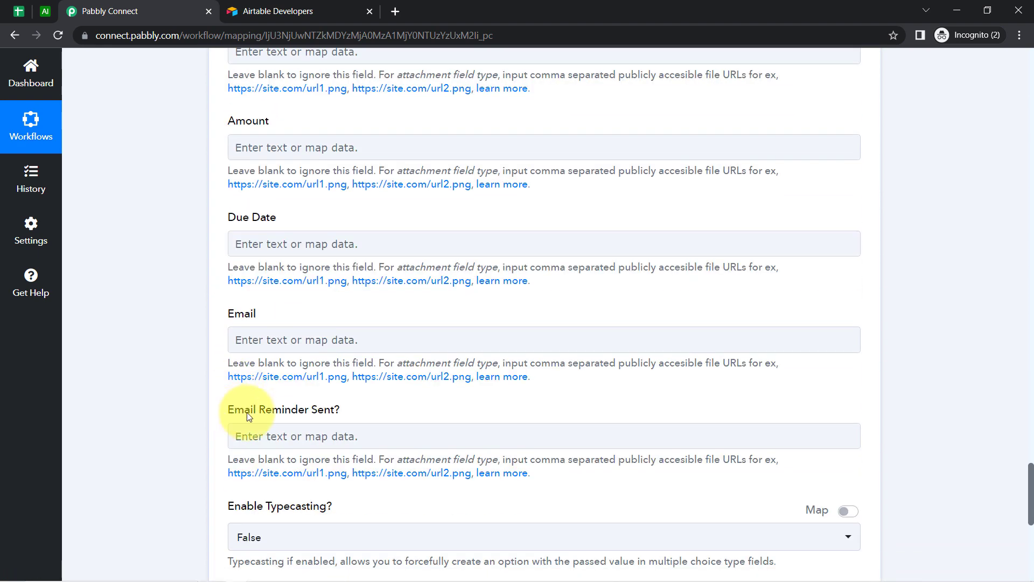
{"action": "left_click_drag", "start_coordinate": [235, 409], "coordinate": [338, 408]}
{"action": "scroll", "coordinate": [291, 294], "scroll_direction": "down", "scroll_amount": 3}
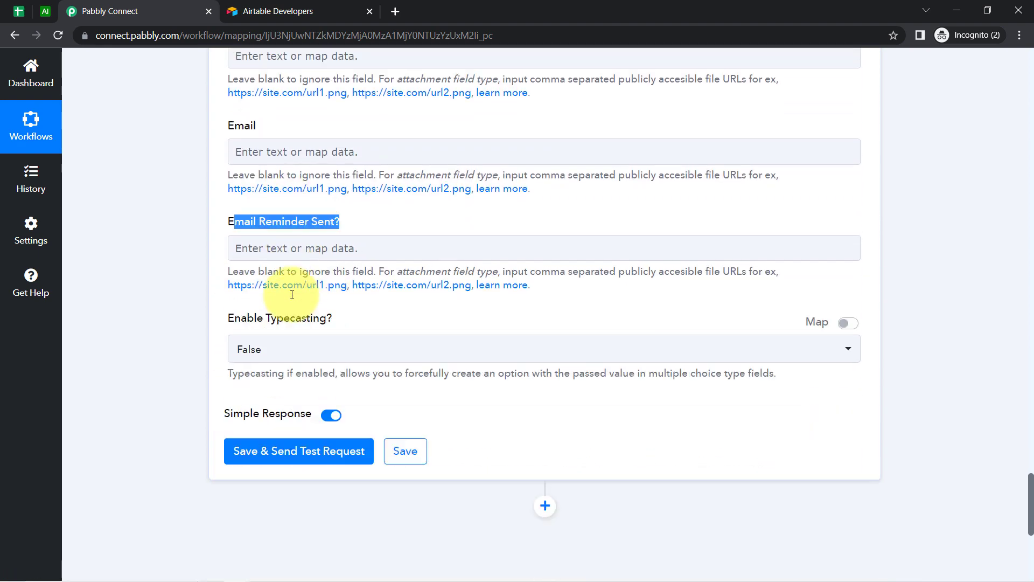
{"action": "left_click", "coordinate": [260, 237]}
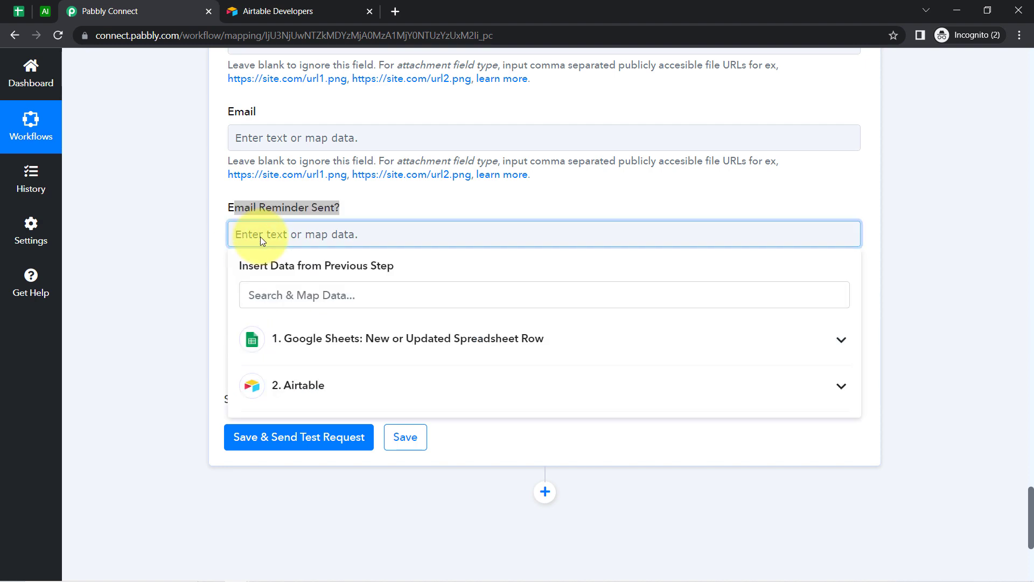
{"action": "left_click", "coordinate": [316, 333]}
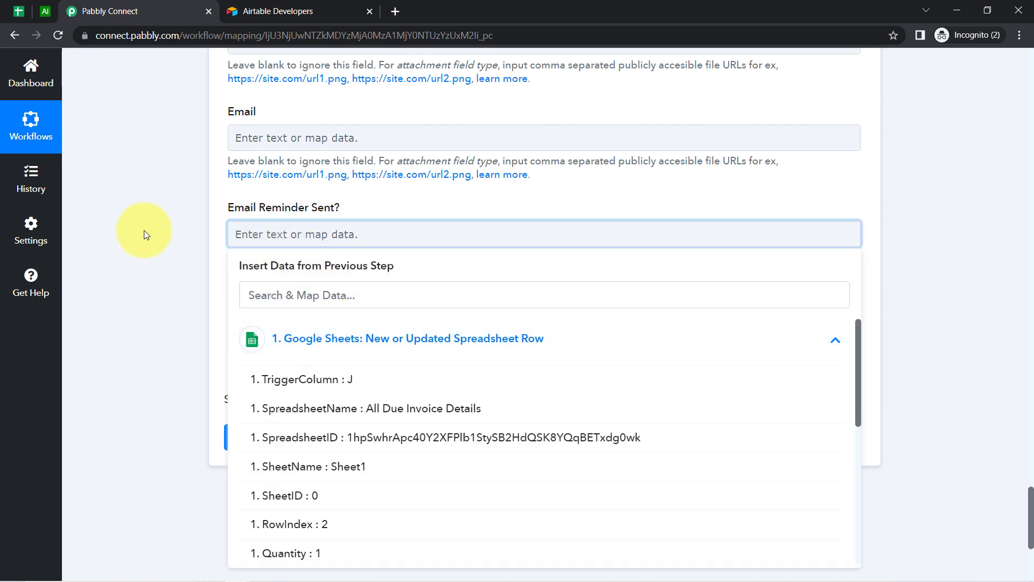
{"action": "scroll", "coordinate": [179, 277], "scroll_direction": "down", "scroll_amount": 2}
{"action": "scroll", "coordinate": [283, 327], "scroll_direction": "down", "scroll_amount": 2}
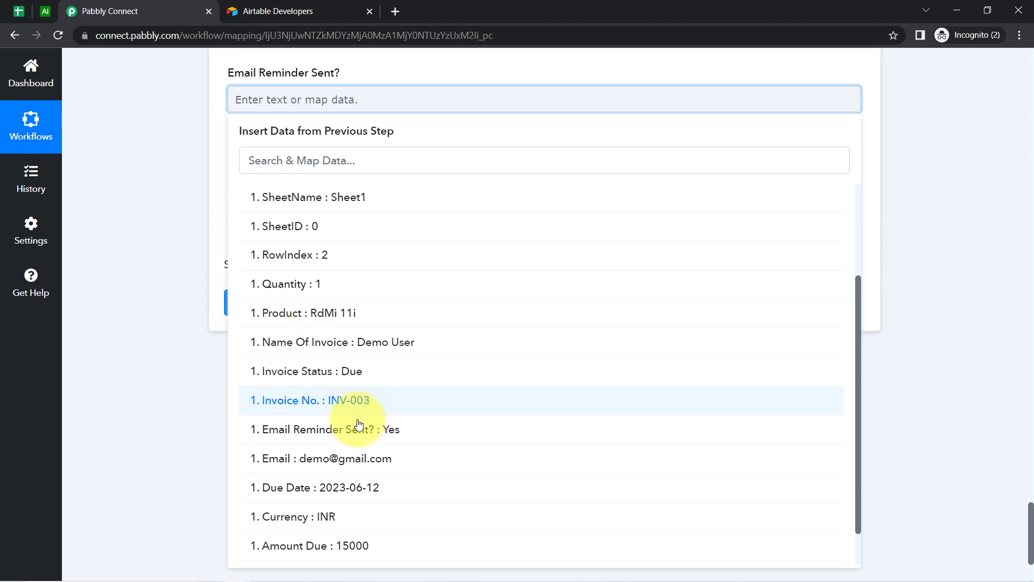
{"action": "left_click", "coordinate": [337, 430]}
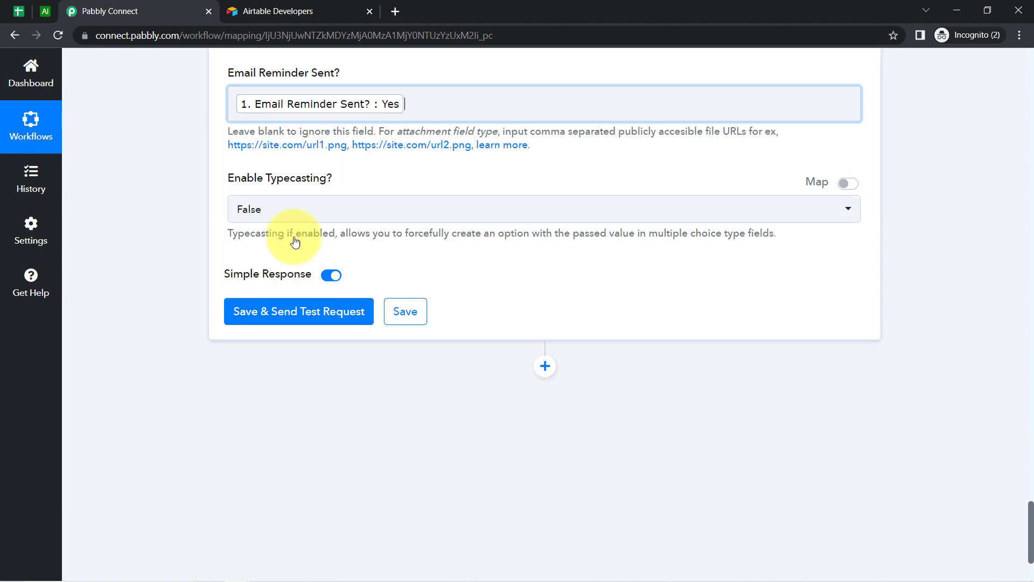
{"action": "left_click", "coordinate": [204, 163]}
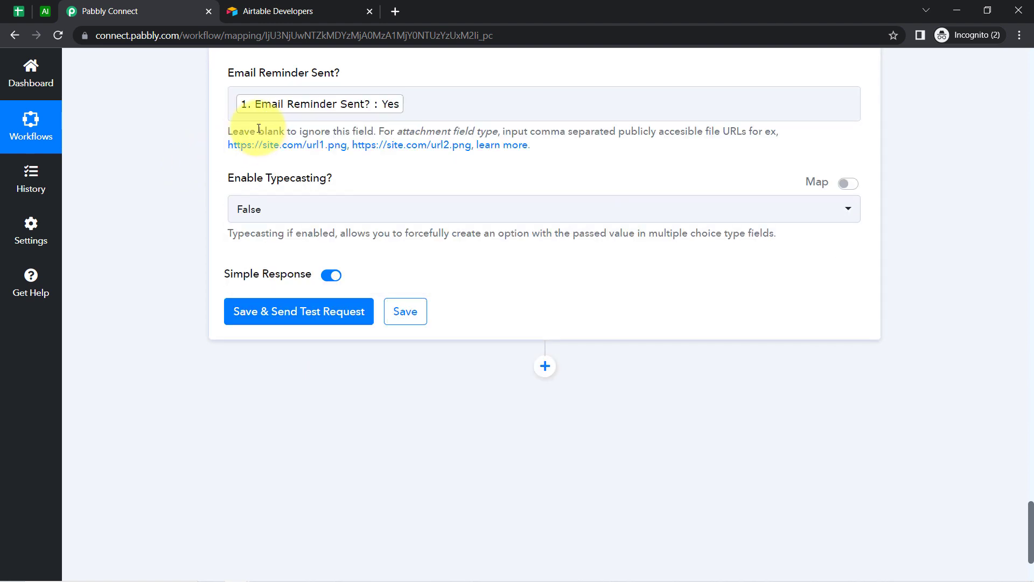
Step: Check the Email Reminder Sent? column in Airtable, and save the Update Record action with a test request in Pabbly Connect
{"action": "left_click", "coordinate": [281, 317]}
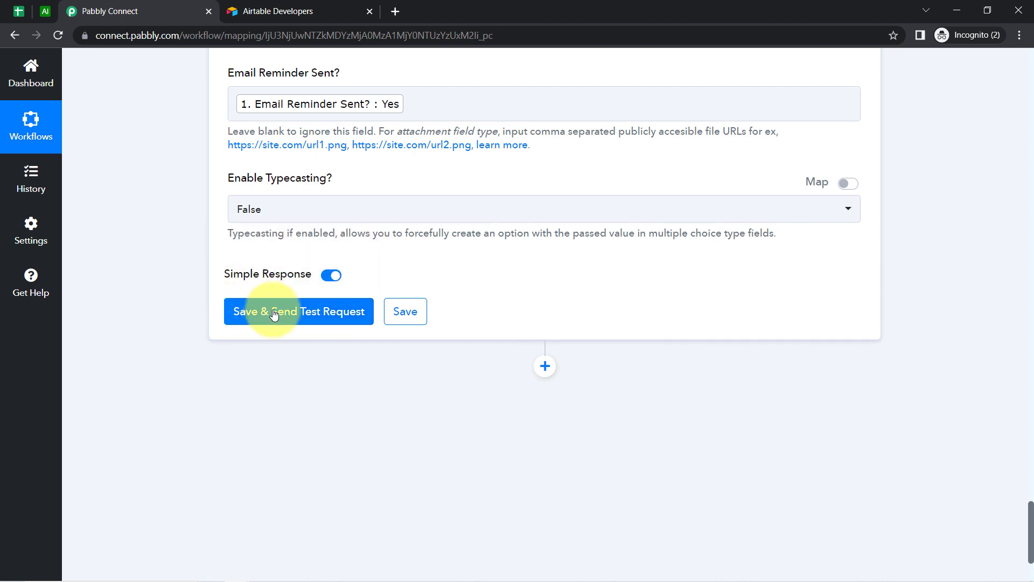
{"action": "left_click", "coordinate": [46, 11]}
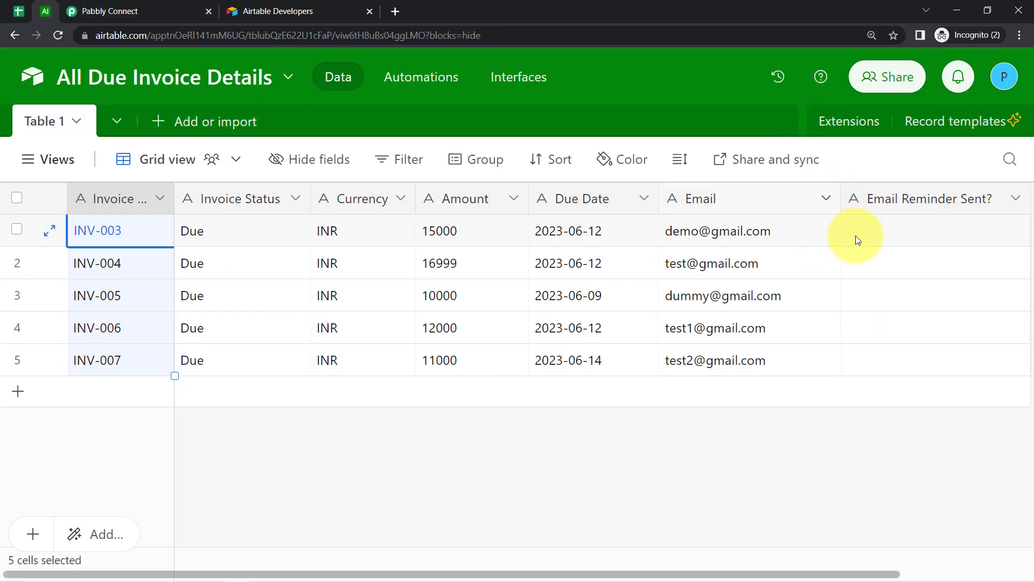
{"action": "left_click", "coordinate": [108, 11]}
{"action": "left_click", "coordinate": [265, 312]}
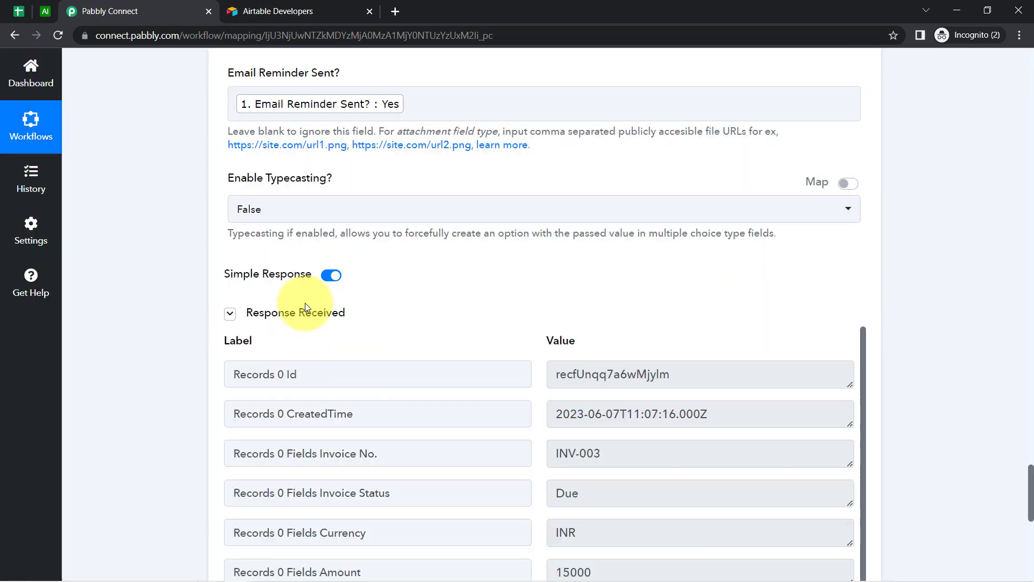
Step: Compare the email reminder status of the invoices in the Airtable table with the Google Sheets rows
{"action": "left_click", "coordinate": [47, 9]}
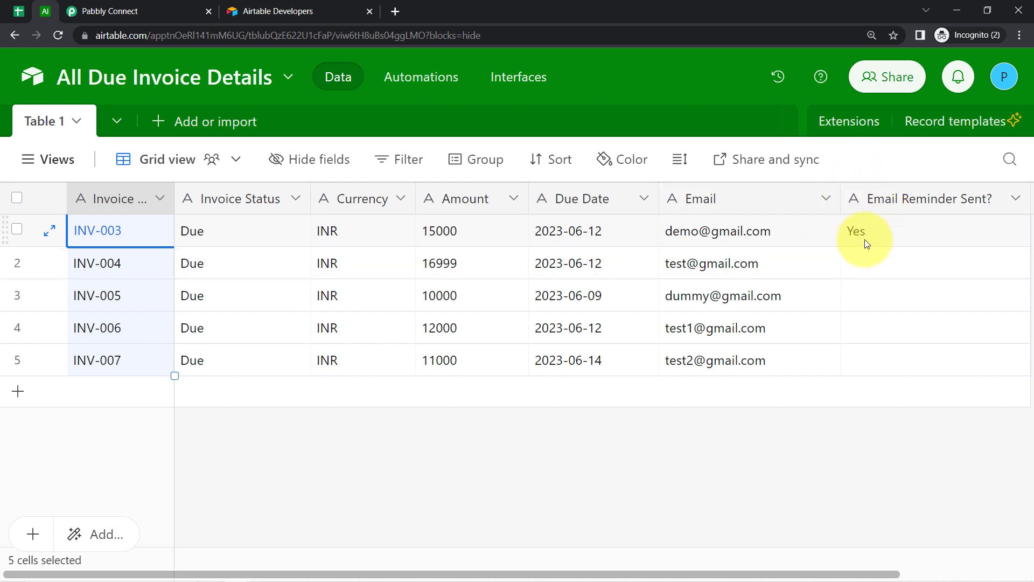
{"action": "left_click", "coordinate": [21, 9]}
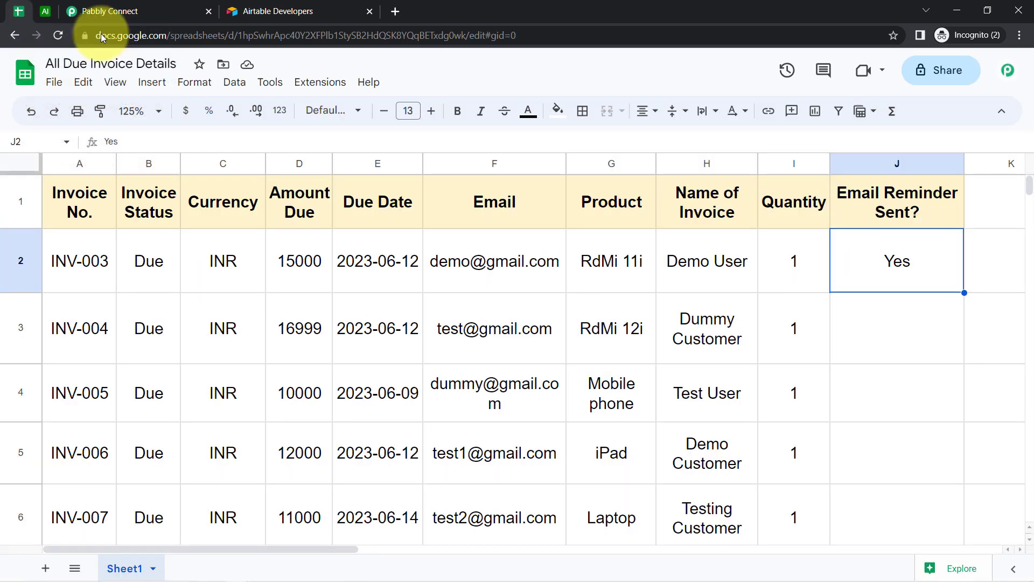
{"action": "left_click", "coordinate": [874, 350]}
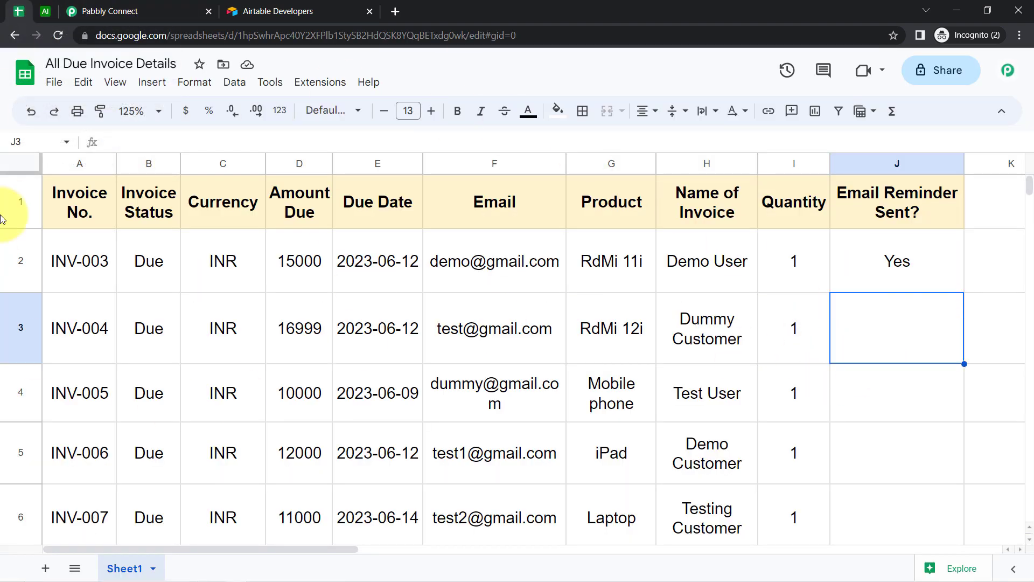
{"action": "left_click", "coordinate": [44, 11]}
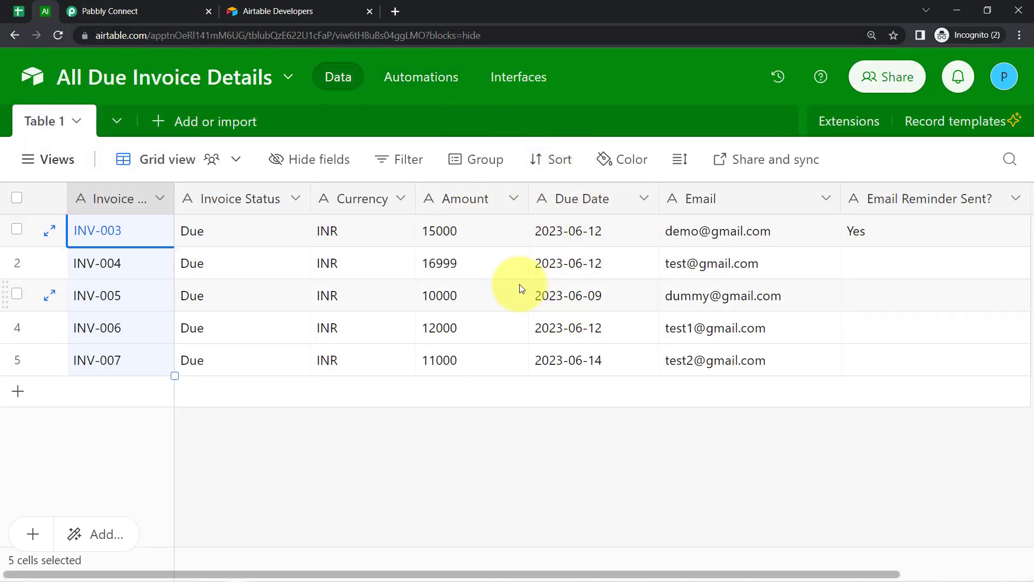
{"action": "left_click", "coordinate": [18, 12]}
{"action": "left_click", "coordinate": [46, 11]}
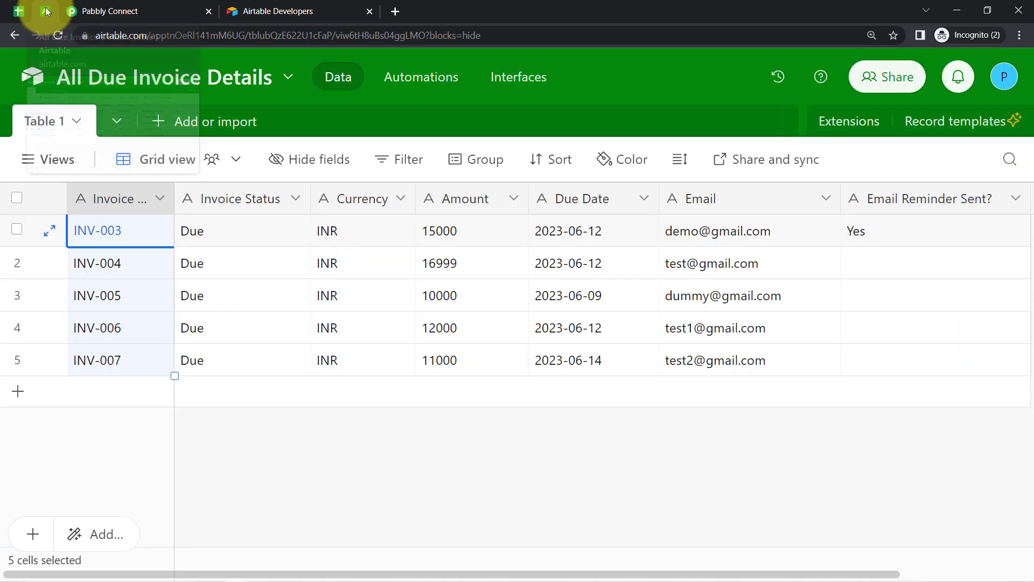
{"action": "left_click", "coordinate": [91, 11]}
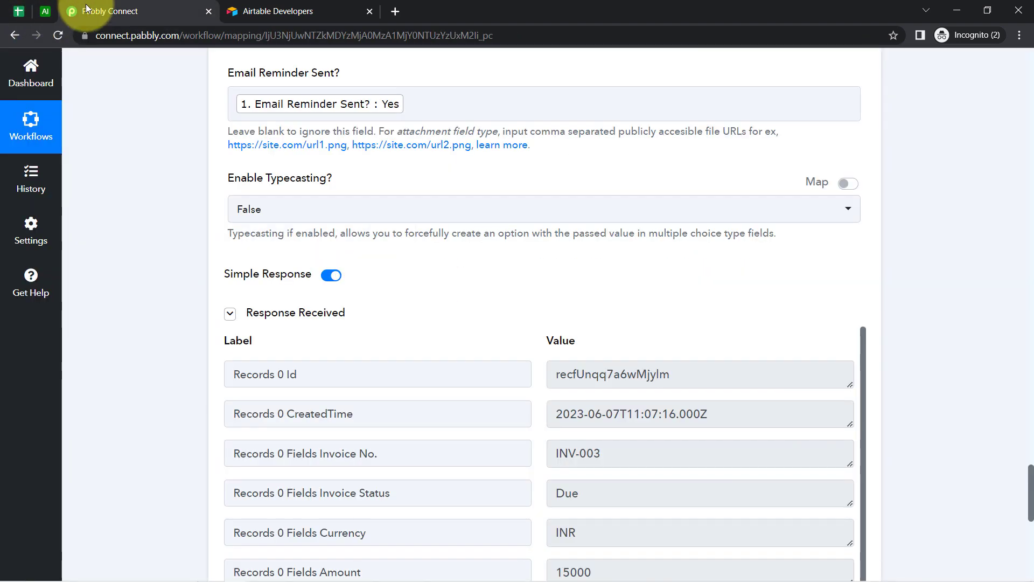
Step: Collapse the Google Sheets trigger and the Airtable Search Record and Update Record actions in the Pabbly Connect workflow
{"action": "scroll", "coordinate": [158, 178], "scroll_direction": "up", "scroll_amount": 10}
{"action": "scroll", "coordinate": [158, 176], "scroll_direction": "up", "scroll_amount": 20}
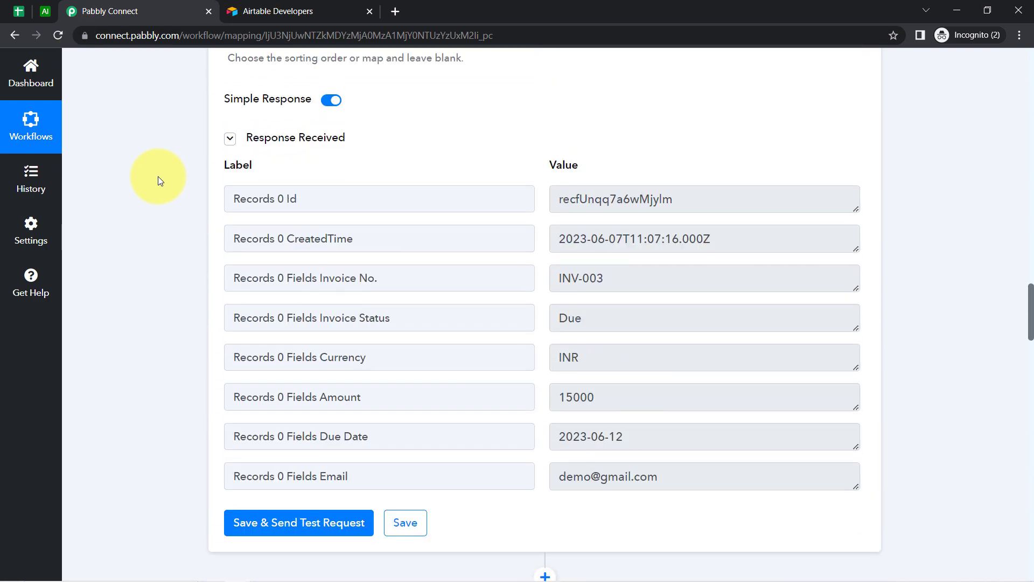
{"action": "scroll", "coordinate": [156, 176], "scroll_direction": "up", "scroll_amount": 10}
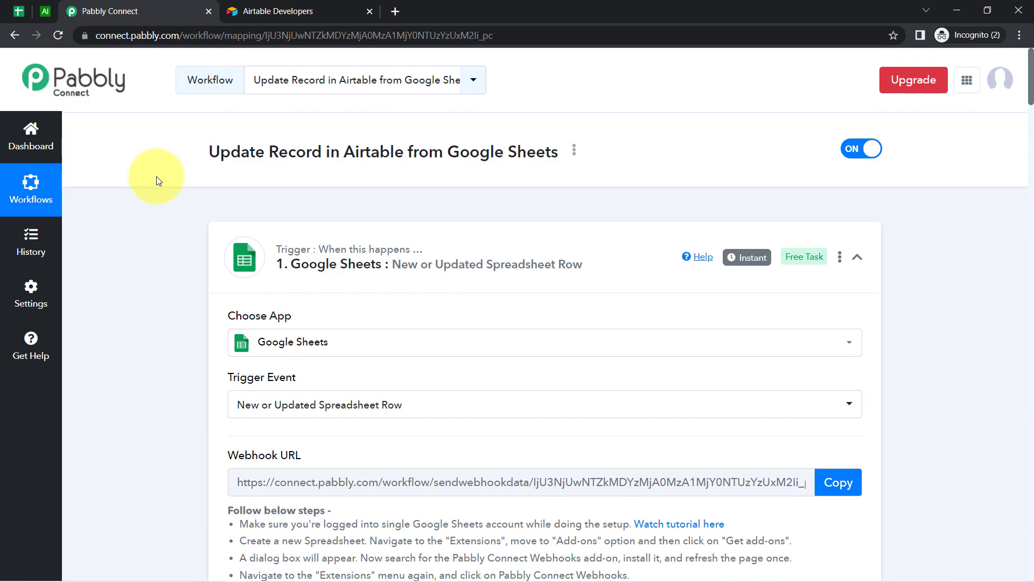
{"action": "left_click", "coordinate": [338, 242]}
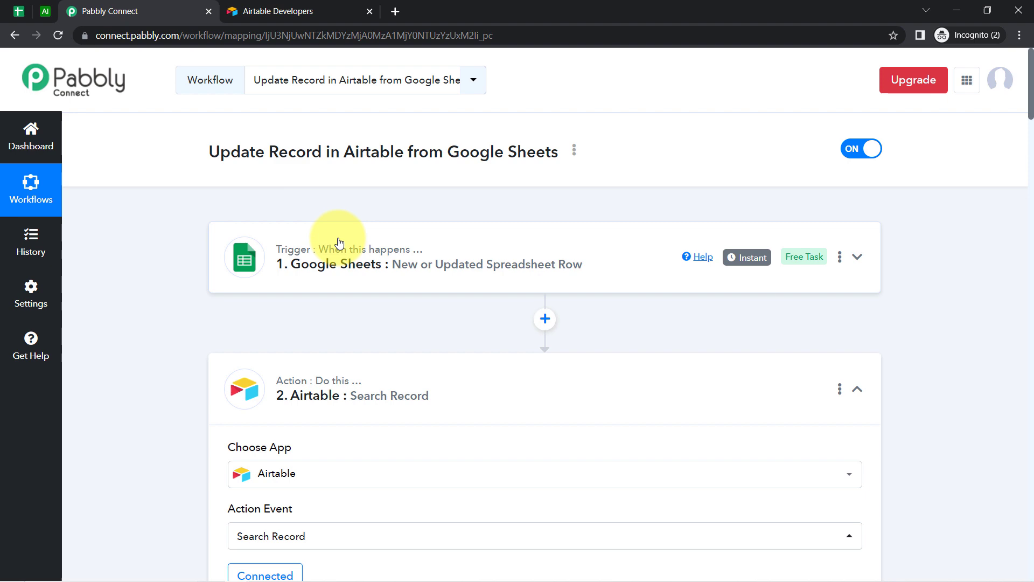
{"action": "left_click", "coordinate": [335, 393]}
{"action": "scroll", "coordinate": [360, 345], "scroll_direction": "down", "scroll_amount": 4}
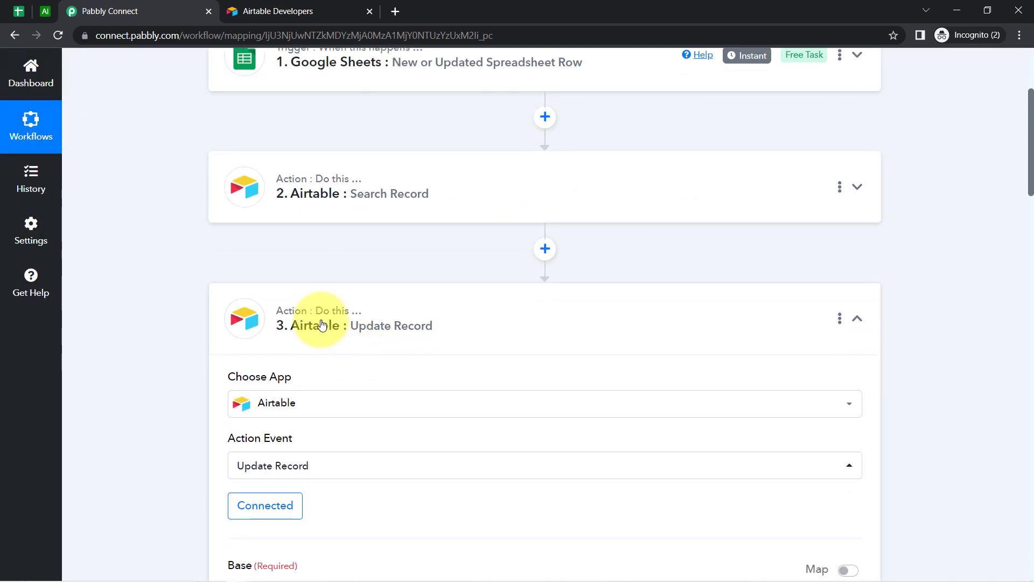
{"action": "left_click", "coordinate": [345, 323]}
{"action": "scroll", "coordinate": [369, 305], "scroll_direction": "up", "scroll_amount": 4}
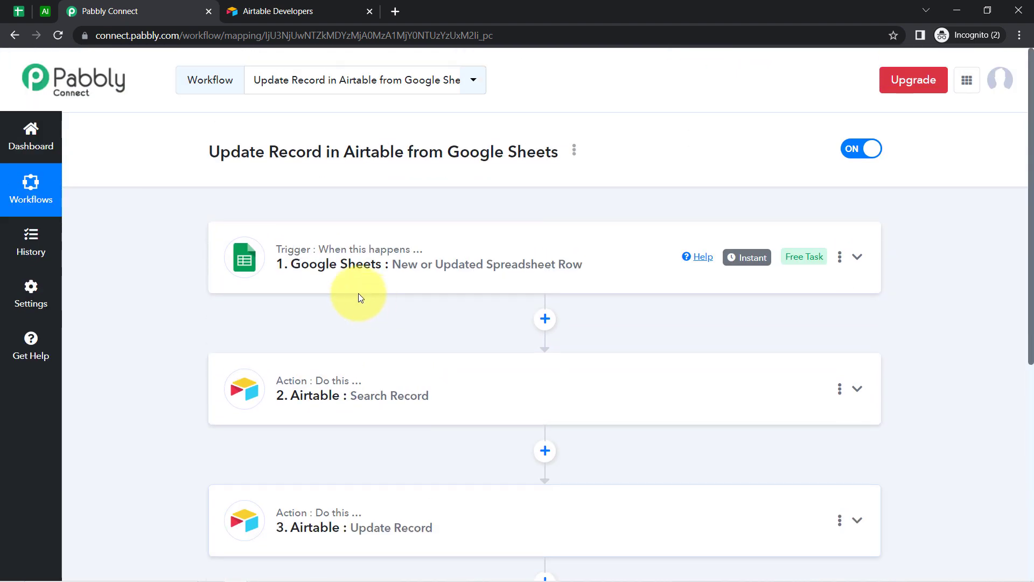
Step: Inspect the Pabbly Connect Webhooks options, including Send On Event, in the All Due Invoice Details Google Sheet
{"action": "left_click", "coordinate": [20, 11]}
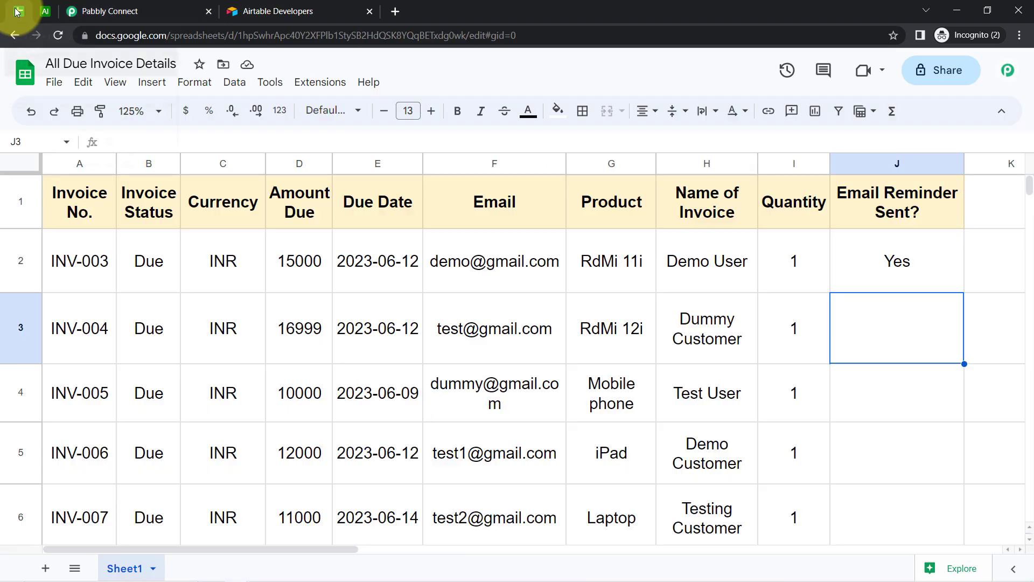
{"action": "left_click", "coordinate": [791, 361]}
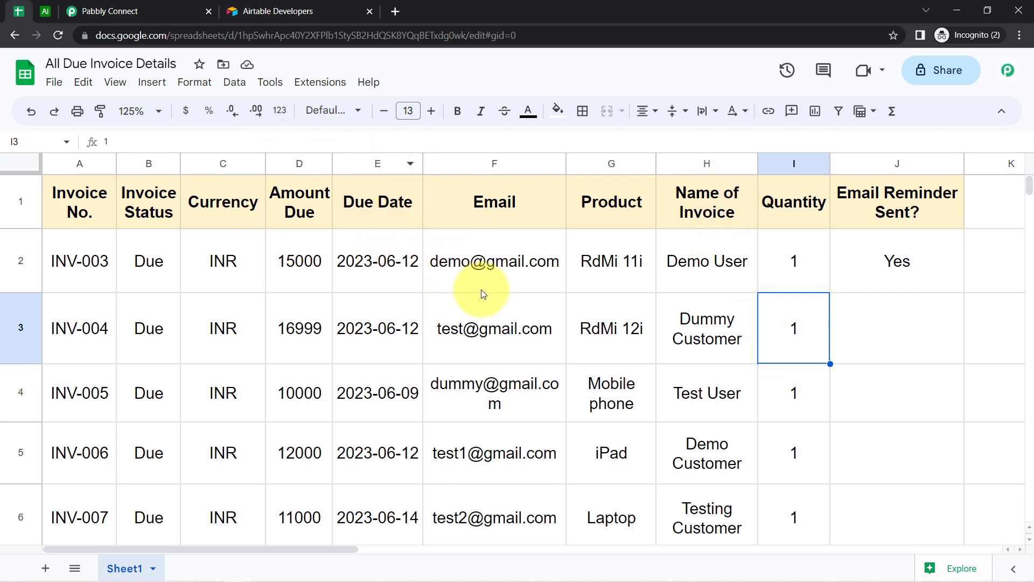
{"action": "left_click", "coordinate": [322, 82]}
{"action": "mouse_move", "coordinate": [408, 274]}
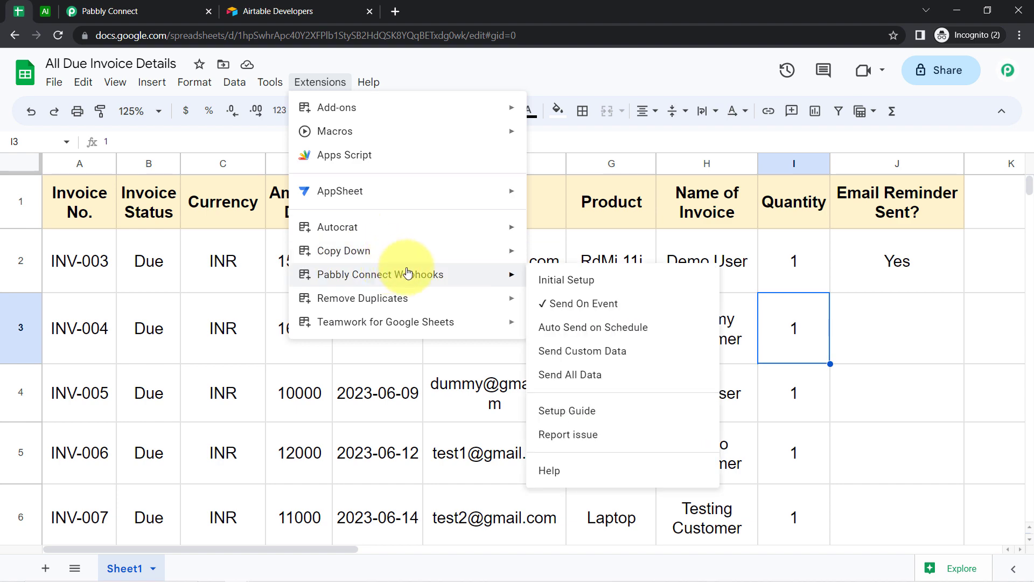
{"action": "left_click", "coordinate": [460, 401]}
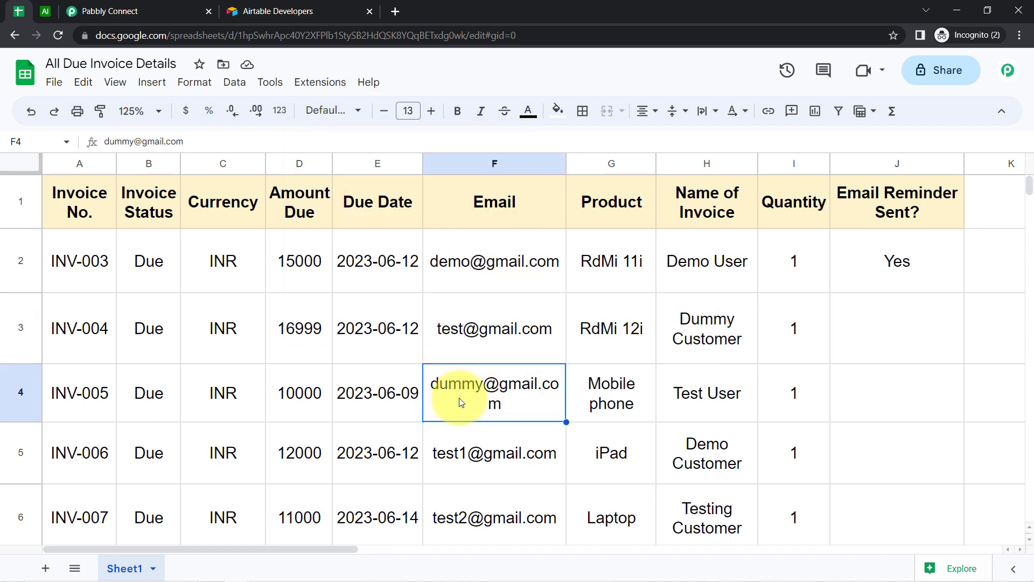
Step: Enter Yes under Email Reminder Sent? for the iPad invoice in row 5 of the All Due Invoice Details sheet
{"action": "scroll", "coordinate": [481, 402], "scroll_direction": "down", "scroll_amount": 2}
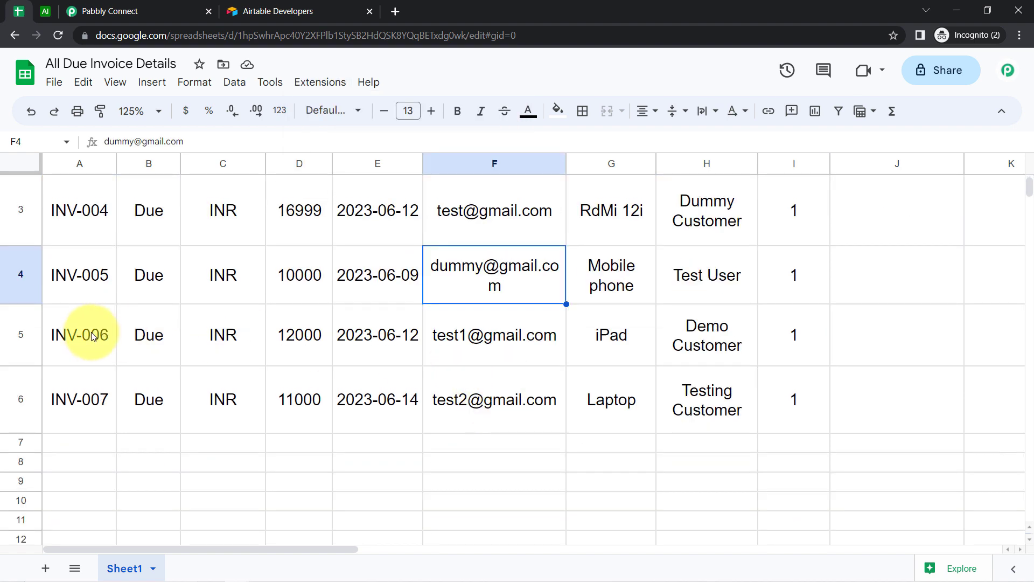
{"action": "left_click", "coordinate": [109, 321]}
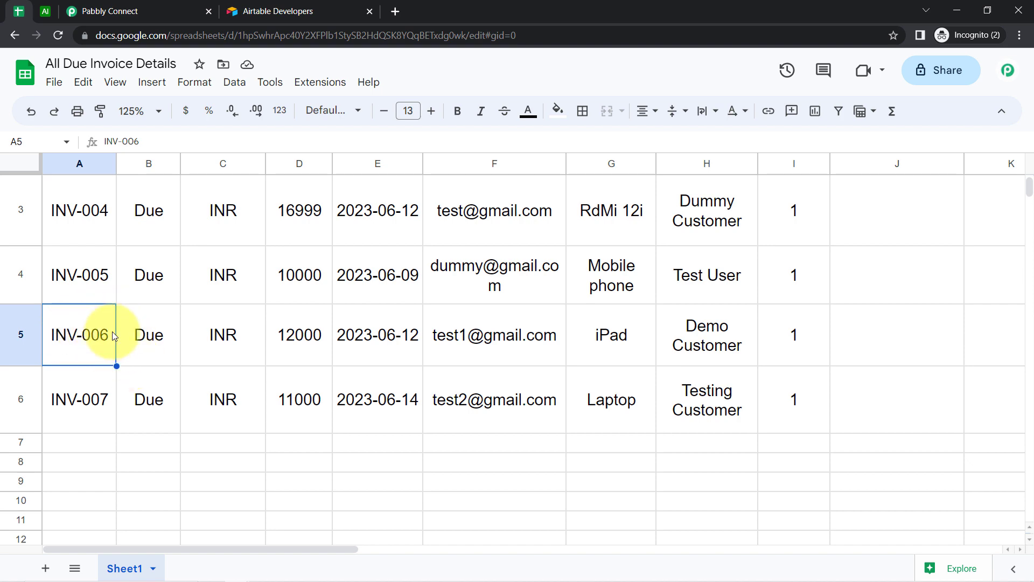
{"action": "left_click", "coordinate": [887, 337]}
{"action": "scroll", "coordinate": [887, 337], "scroll_direction": "up", "scroll_amount": 2}
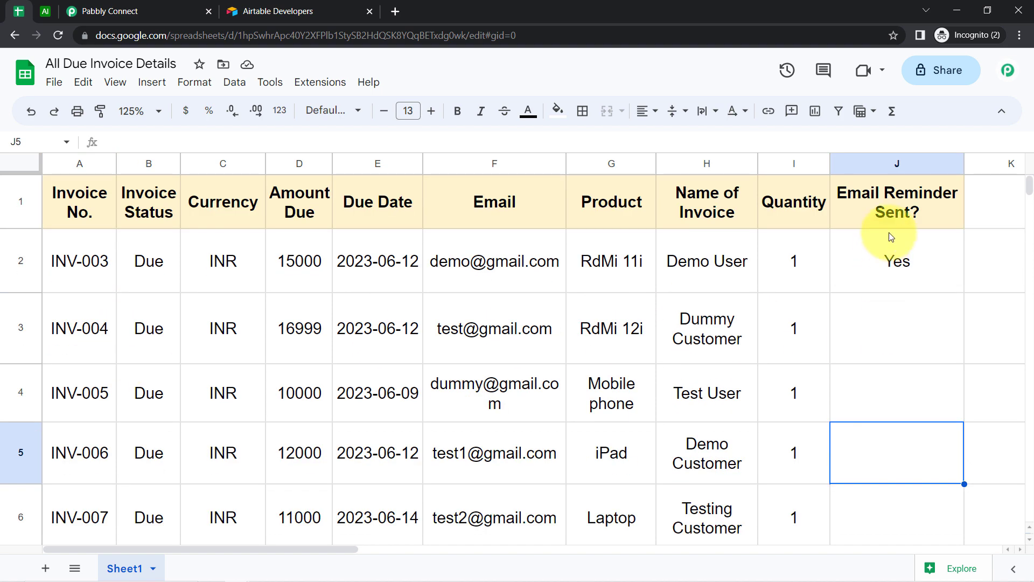
{"action": "type", "text": "Yes"}
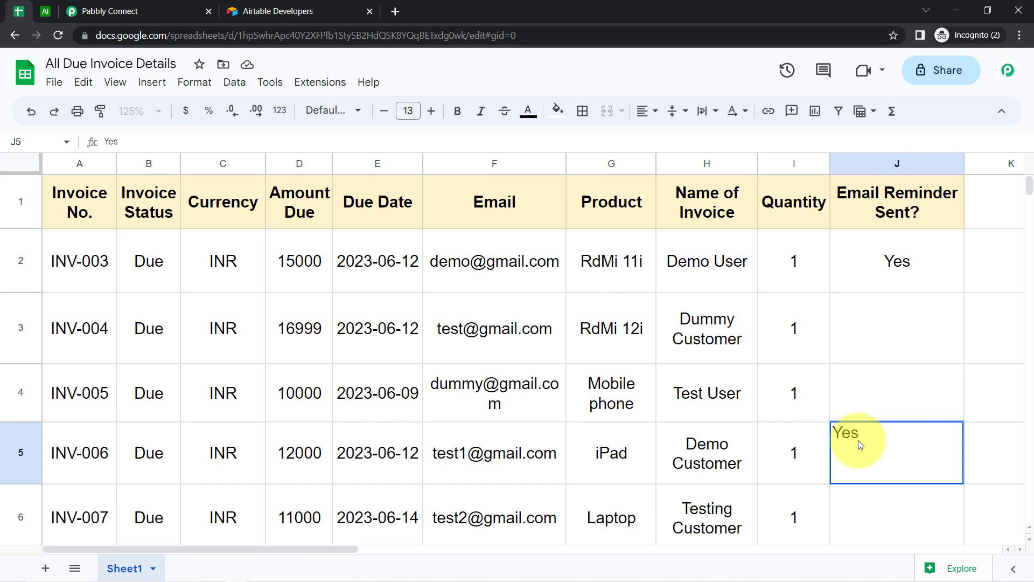
{"action": "key", "text": "Return"}
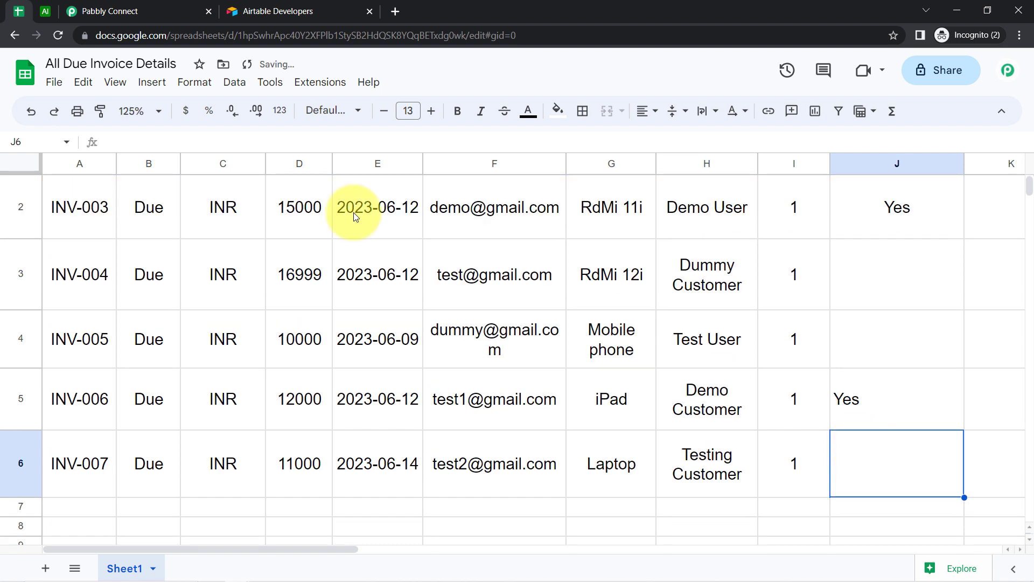
Step: Check the fourth invoice's Email Reminder Sent? value in the Airtable table, and review the workflow steps in Pabbly Connect
{"action": "left_click", "coordinate": [47, 13]}
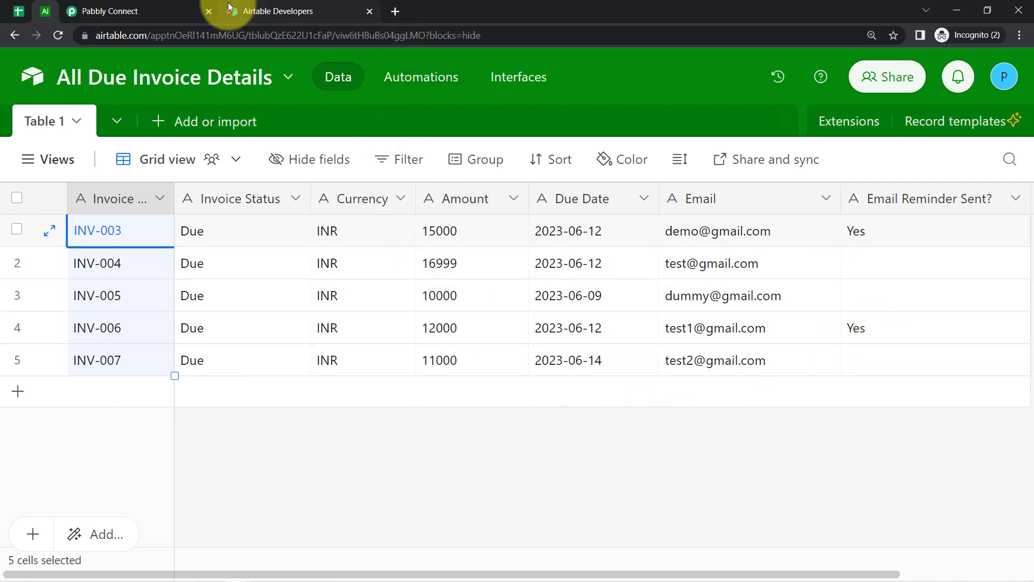
{"action": "left_click", "coordinate": [172, 11]}
{"action": "scroll", "coordinate": [353, 364], "scroll_direction": "down", "scroll_amount": 5}
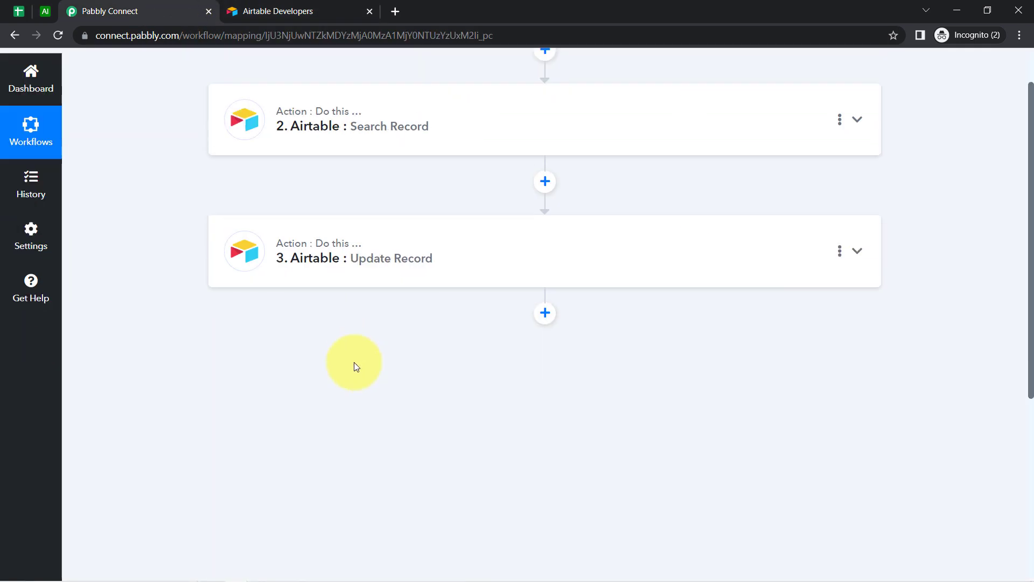
{"action": "scroll", "coordinate": [466, 143], "scroll_direction": "up", "scroll_amount": 4}
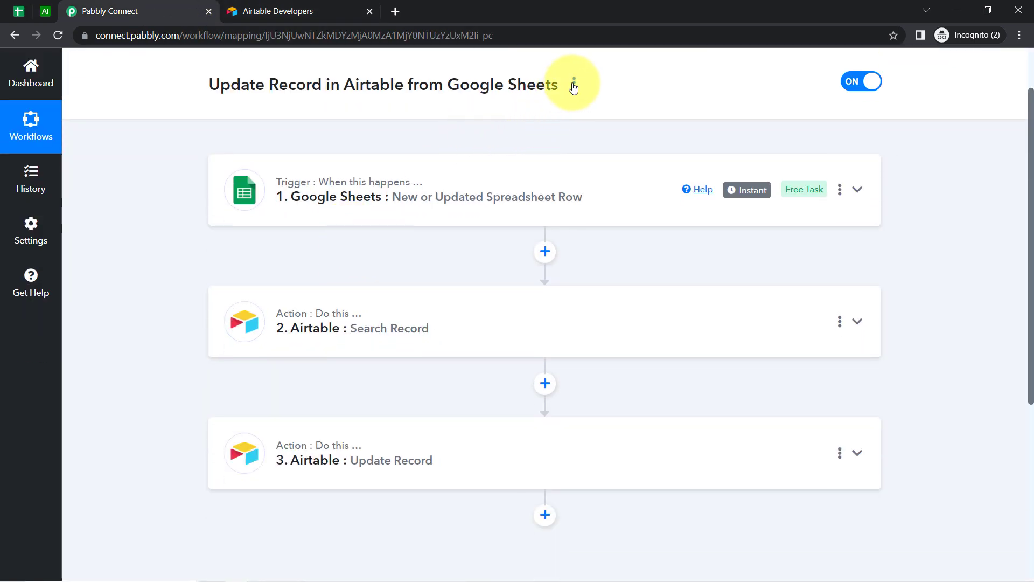
Step: Copy the share link of the Update Record in Airtable from Google Sheets workflow, and close the sharing dialog
{"action": "left_click", "coordinate": [573, 85]}
{"action": "left_click", "coordinate": [473, 154]}
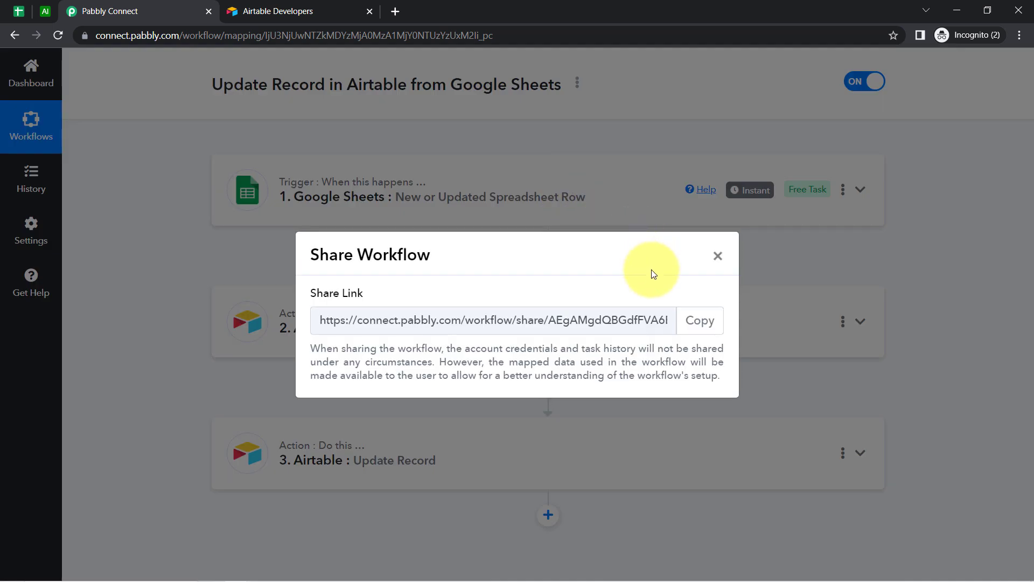
{"action": "left_click", "coordinate": [700, 320]}
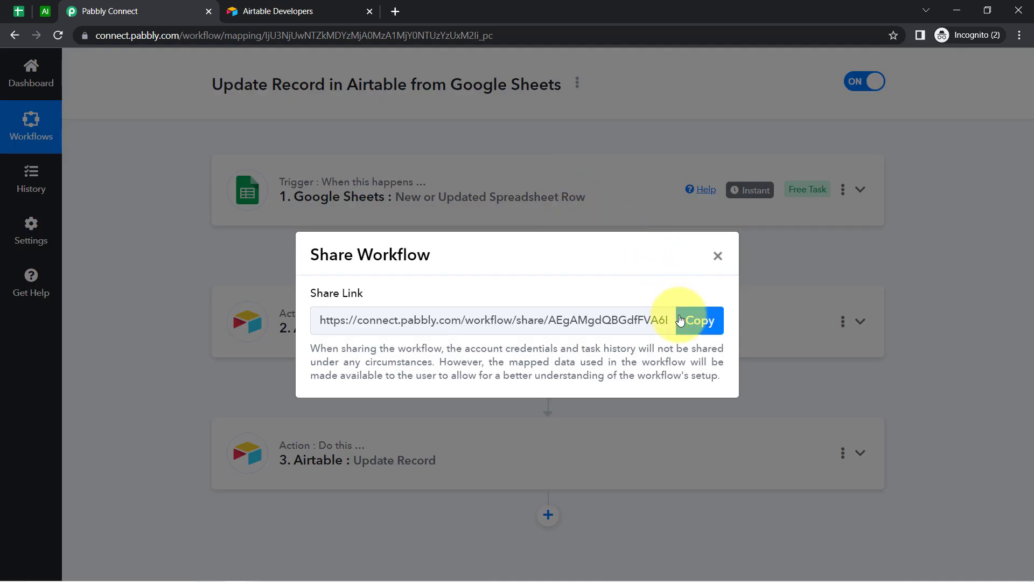
{"action": "left_click", "coordinate": [705, 327]}
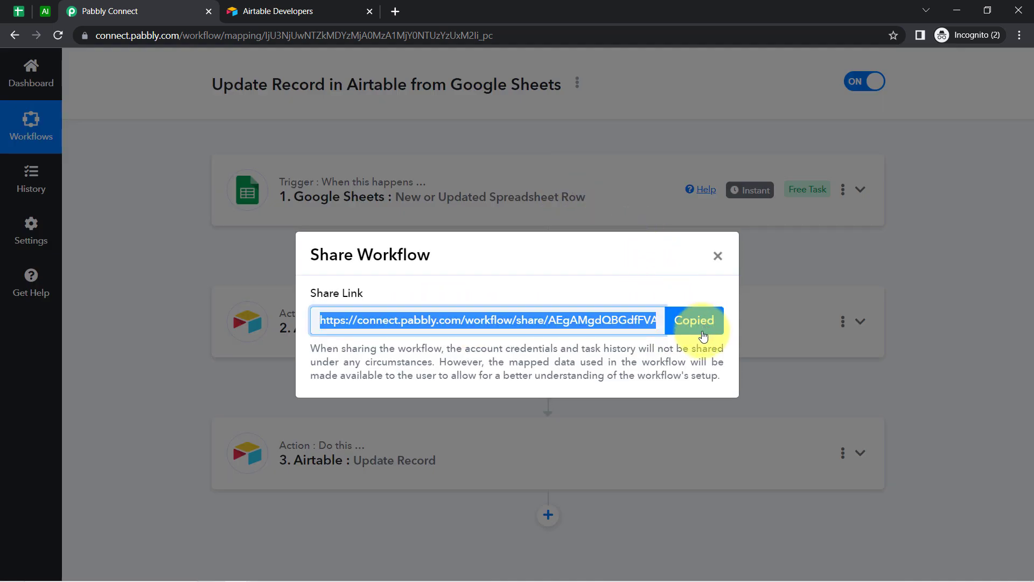
{"action": "left_click", "coordinate": [700, 323]}
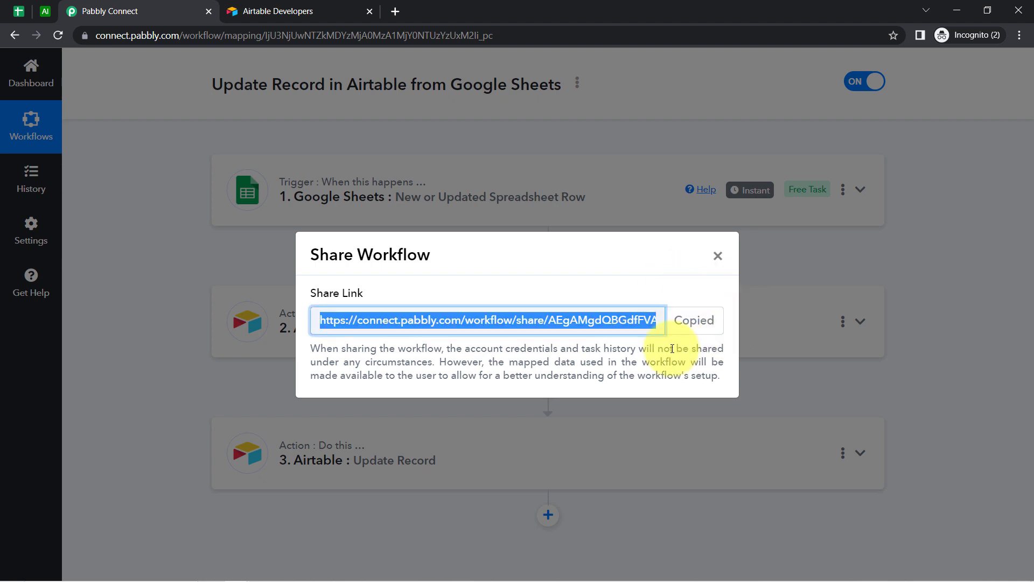
{"action": "left_click", "coordinate": [722, 257]}
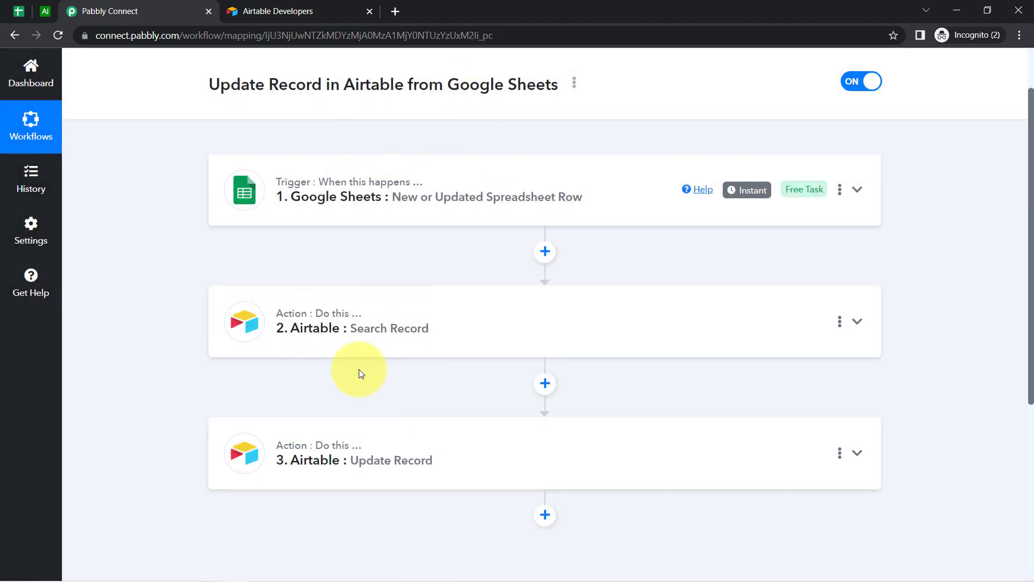